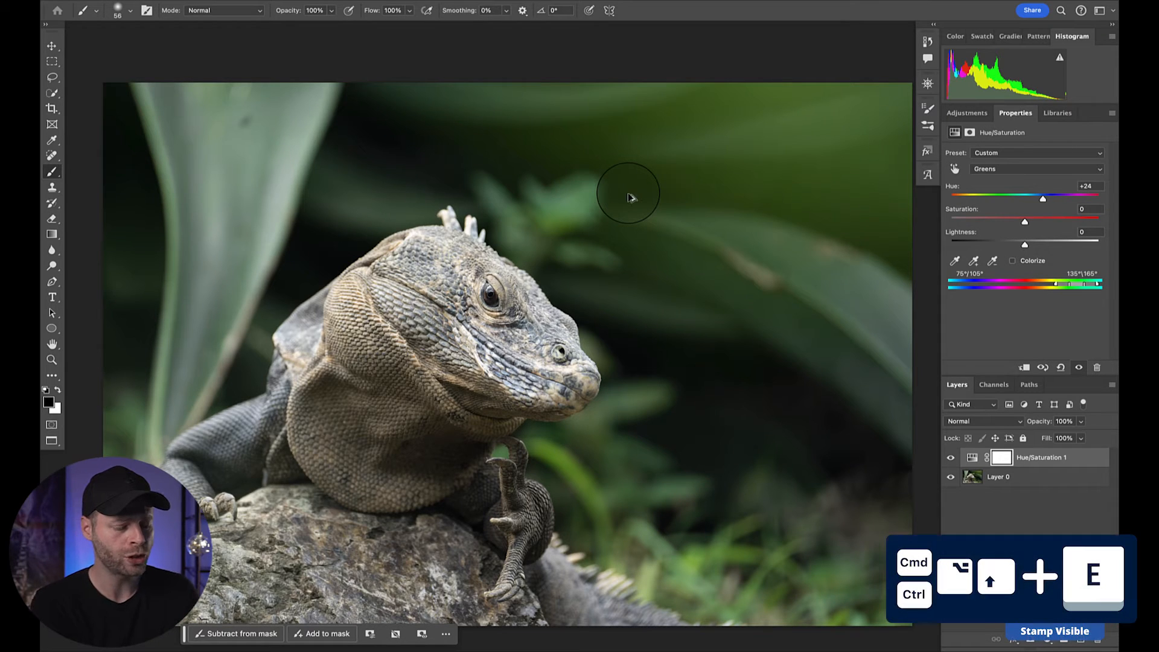
# Stamp all visible layers into a new top layer and select the iguana on it with Select Subject
pyautogui.hotkey('ctrl', 'alt', 'shift', 'e')
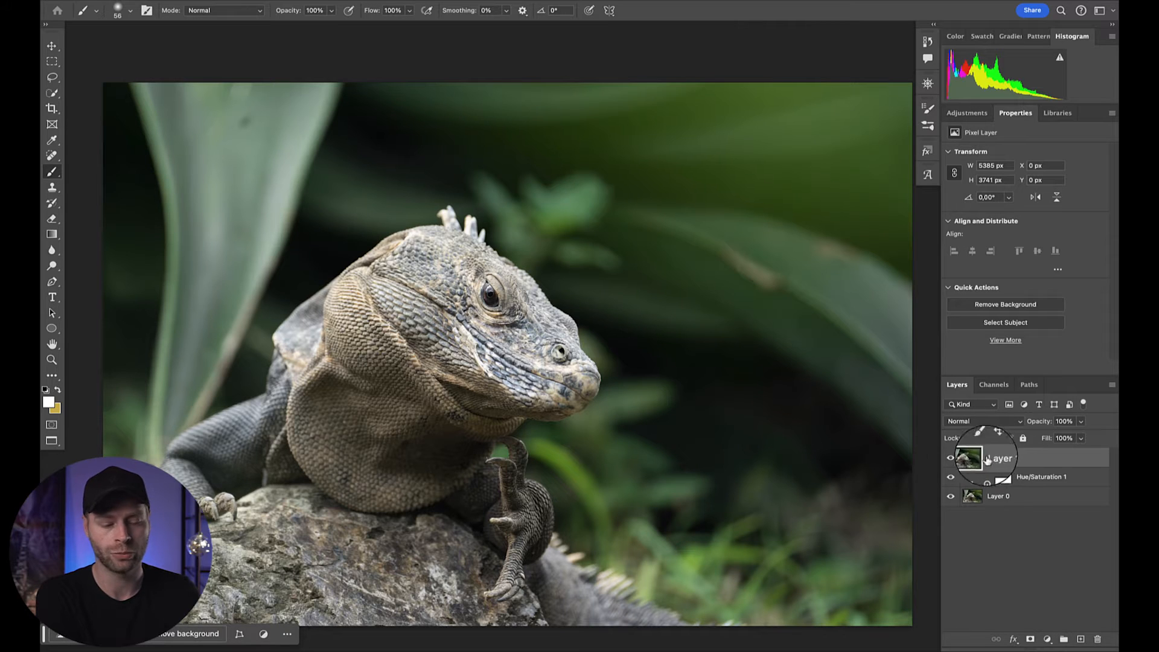
pyautogui.click(951, 462)
pyautogui.click(951, 462)
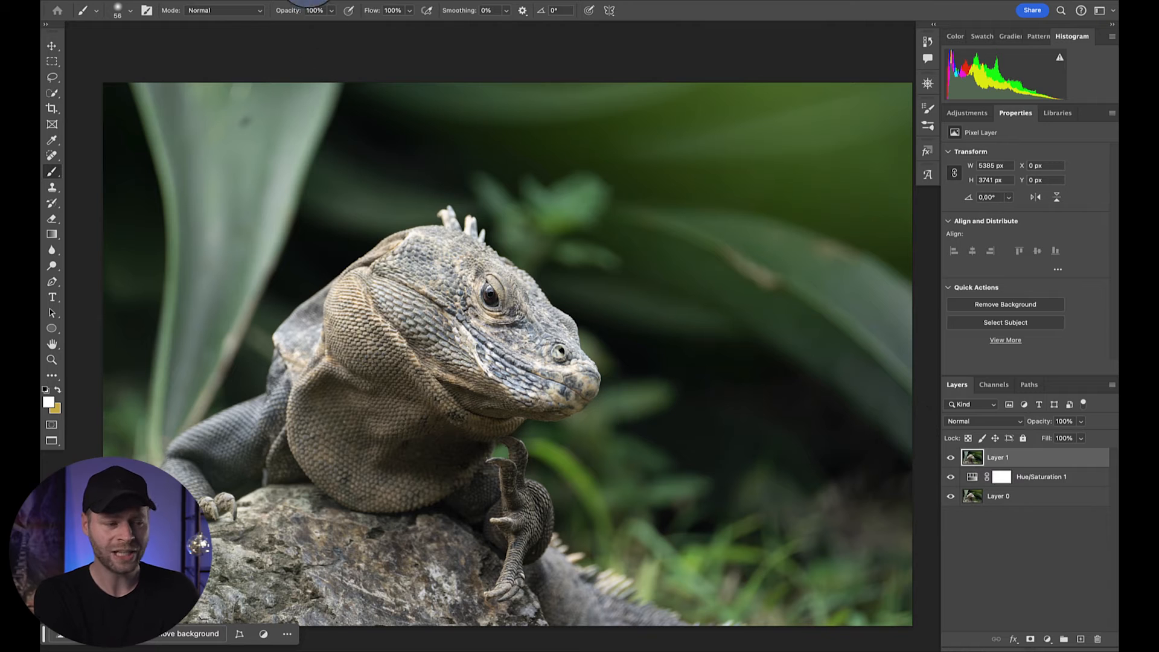
pyautogui.click(319, 2)
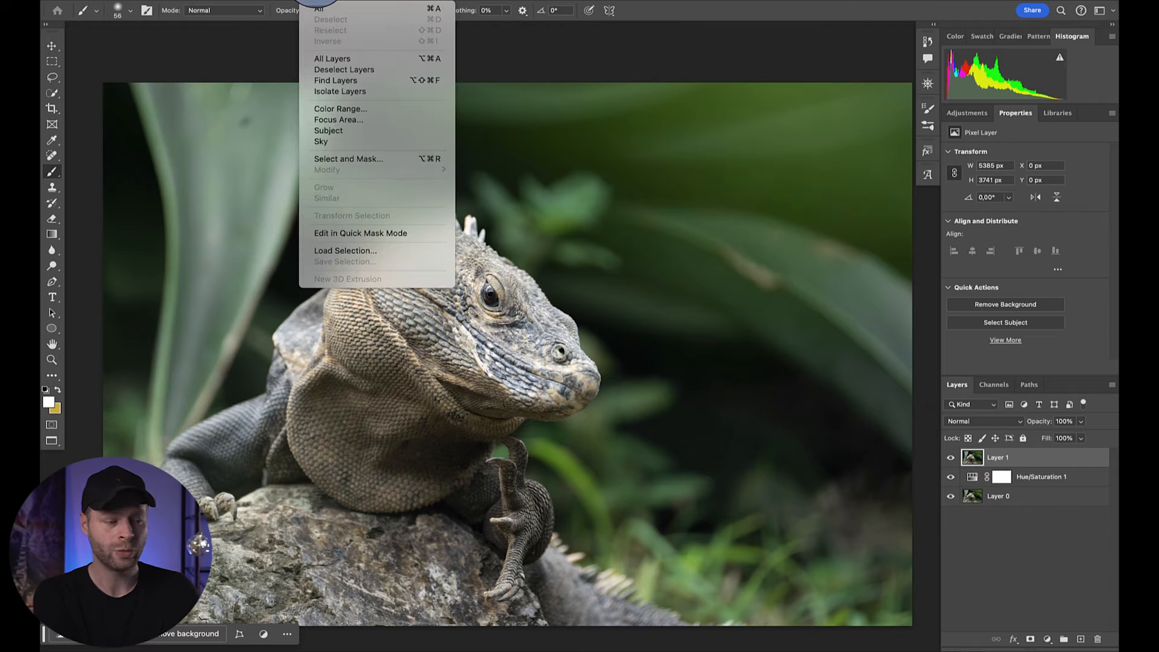
pyautogui.click(327, 131)
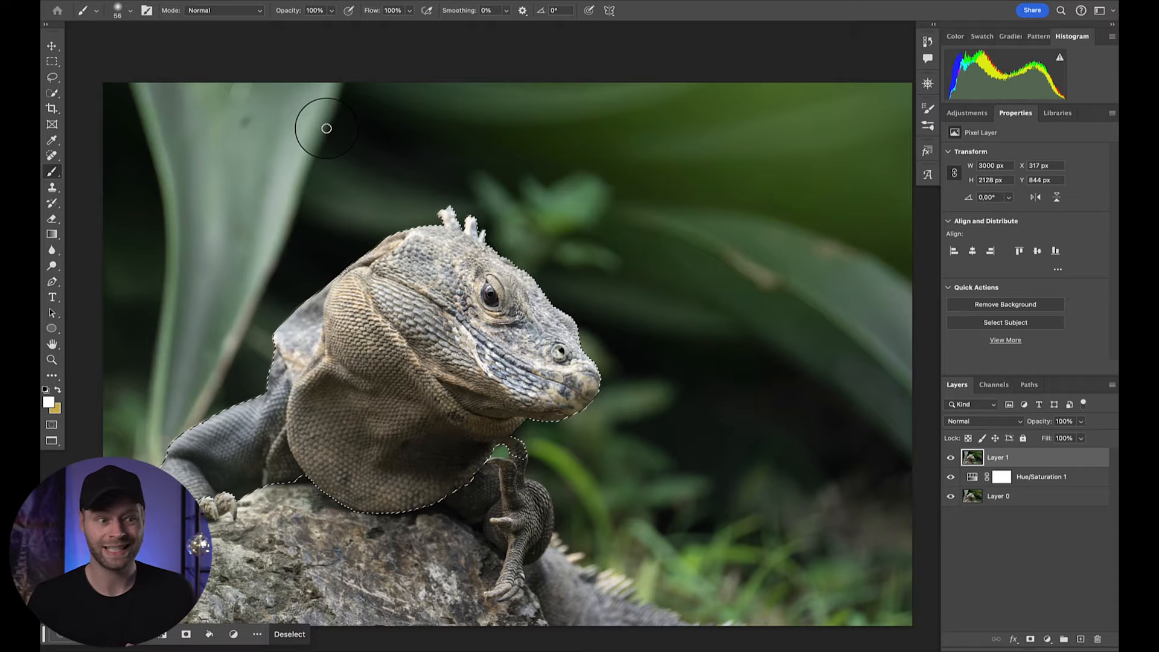
# Examine the selection outline around the iguana's head, body, feet and the rock
pyautogui.press('super+plus')
pyautogui.press('super+plus')
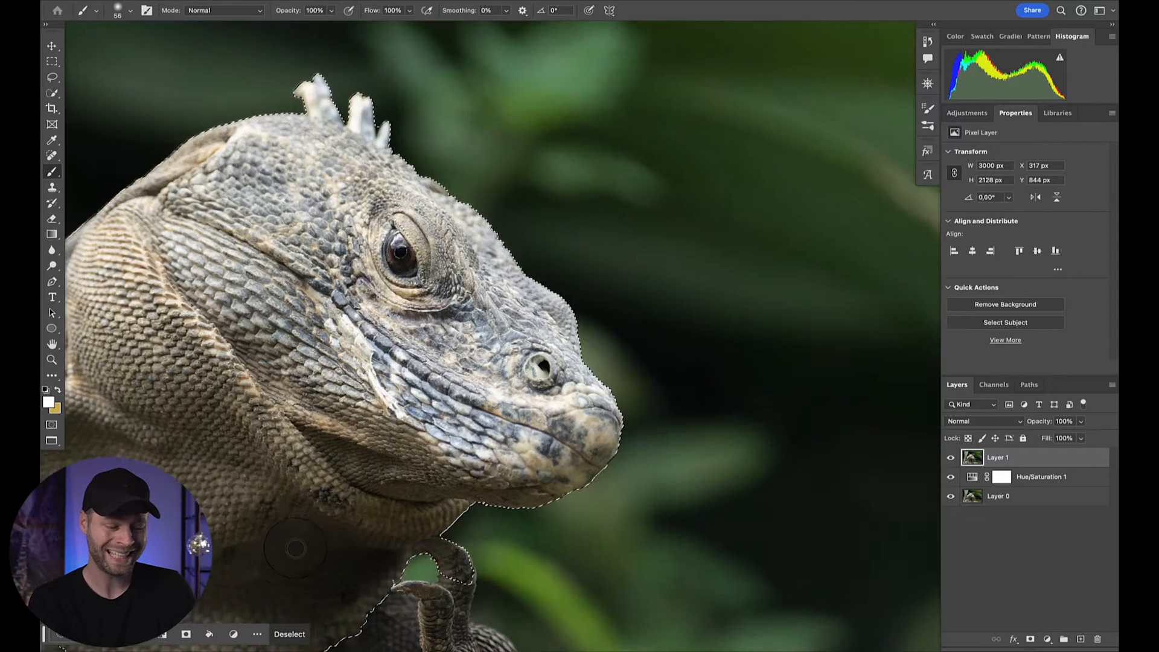
pyautogui.scroll(-5, 296, 548)
pyautogui.hscroll(-5, 296, 548)
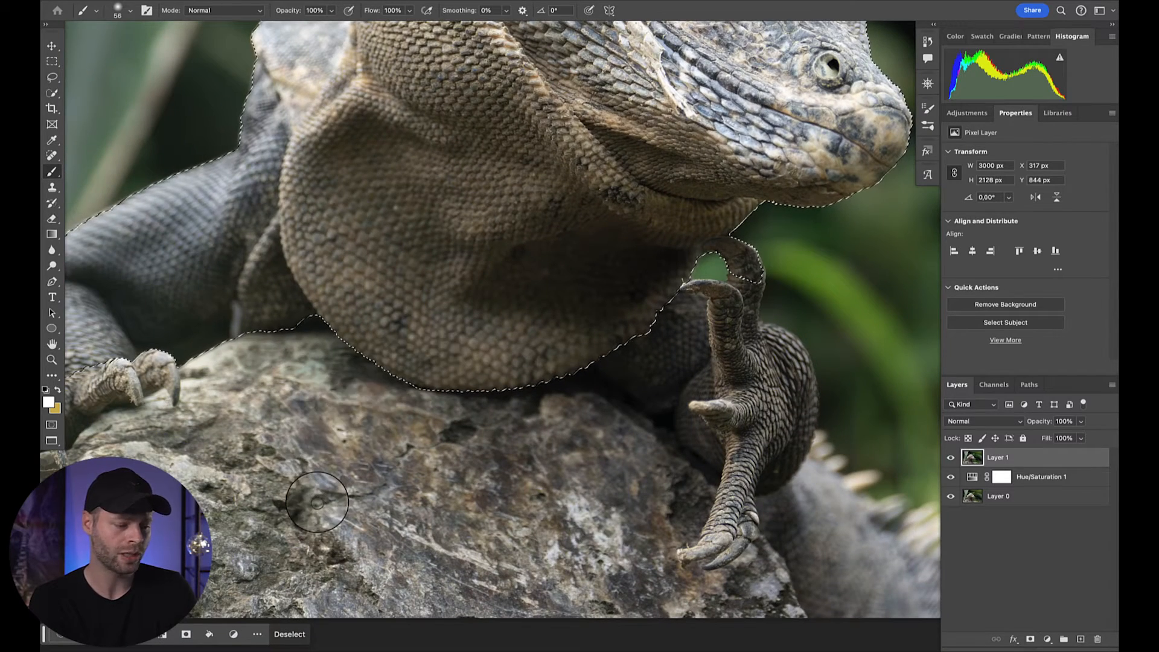
pyautogui.press('super+minus')
pyautogui.press('super+minus')
pyautogui.press('super+minus')
pyautogui.scroll(2, 317, 502)
pyautogui.hscroll(2, 317, 502)
pyautogui.scroll(1, 318, 502)
pyautogui.hscroll(2, 318, 503)
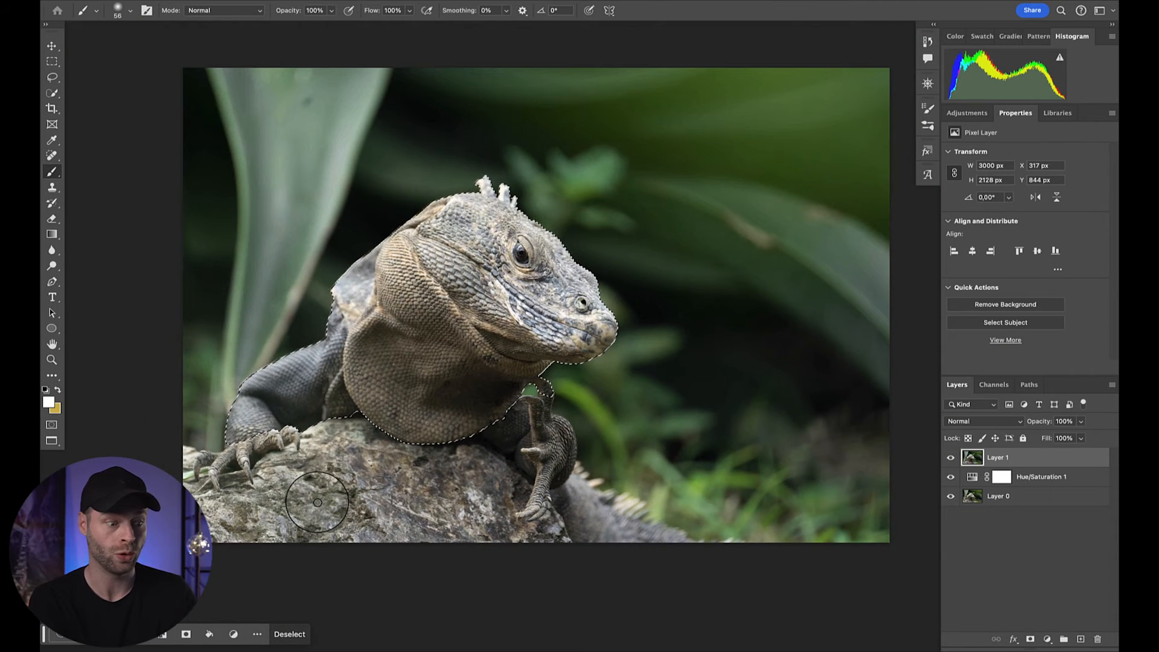
# Using the Quick Selection Tool with a size 184 brush, add the iguana's left foot and the left part of the rock
pyautogui.hscroll(-3, 317, 502)
pyautogui.click(52, 92)
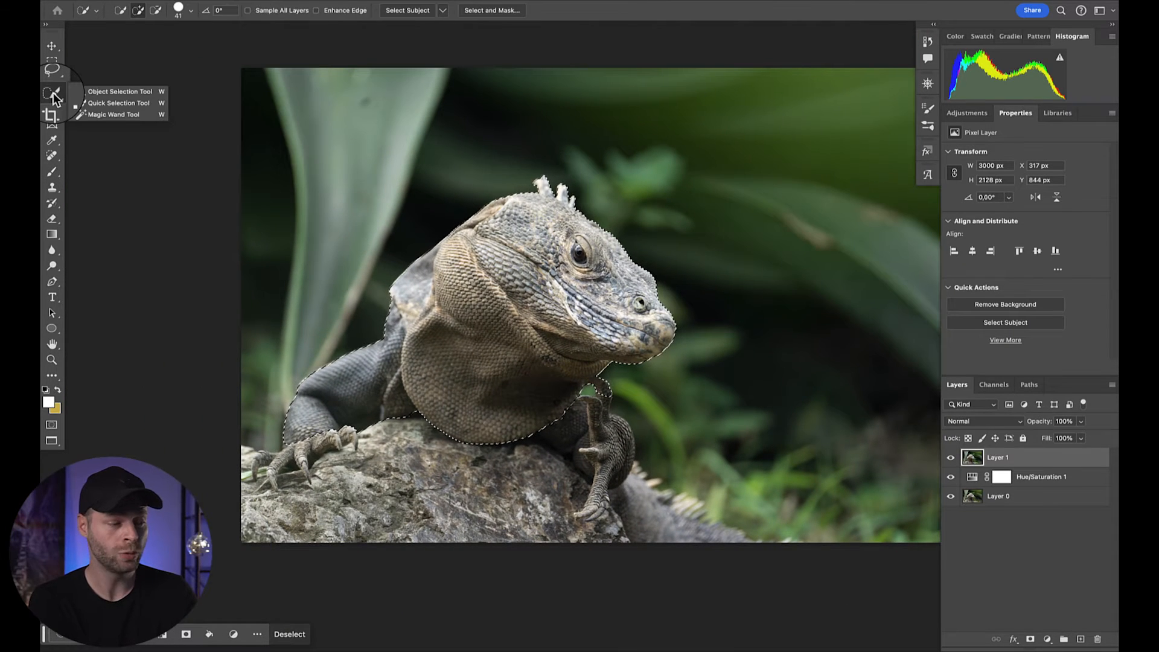
pyautogui.click(98, 105)
pyautogui.moveTo(435, 446); pyautogui.dragTo(458, 450)
pyautogui.scroll(5, 481, 401)
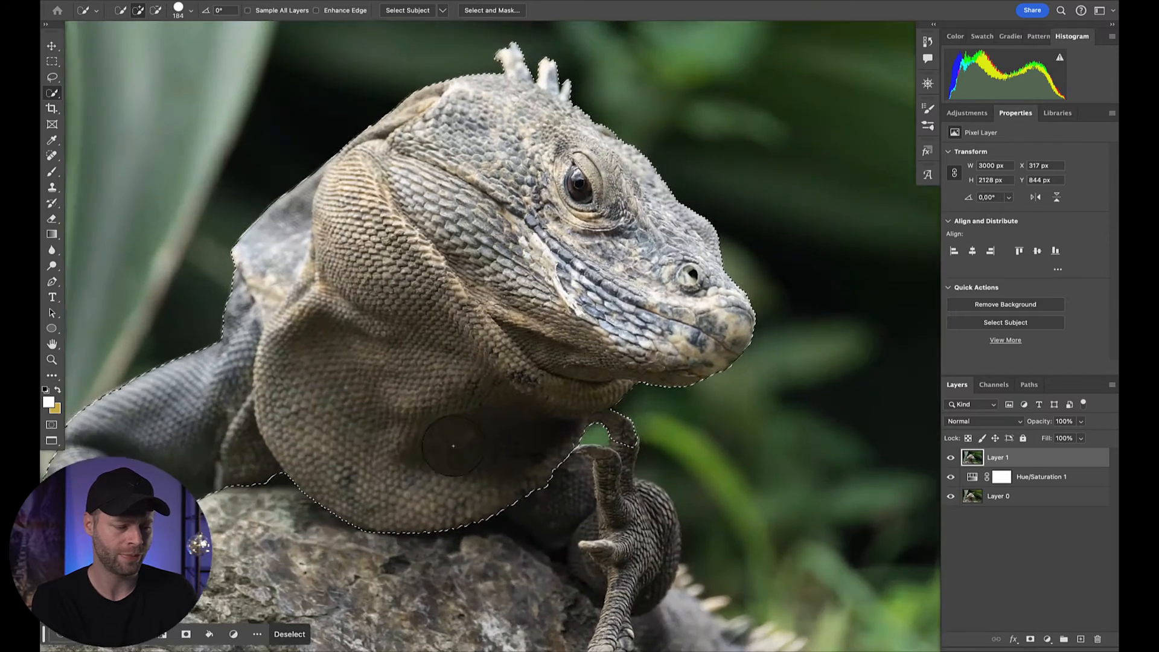
pyautogui.moveTo(480, 400)
pyautogui.mouseDown()
pyautogui.moveTo(641, 408)
pyautogui.moveTo(655, 441)
pyautogui.moveTo(576, 523)
pyautogui.moveTo(289, 505)
pyautogui.moveTo(243, 516)
pyautogui.moveTo(199, 467)
pyautogui.moveTo(229, 544)
pyautogui.moveTo(265, 586)
pyautogui.moveTo(604, 609)
pyautogui.mouseUp()
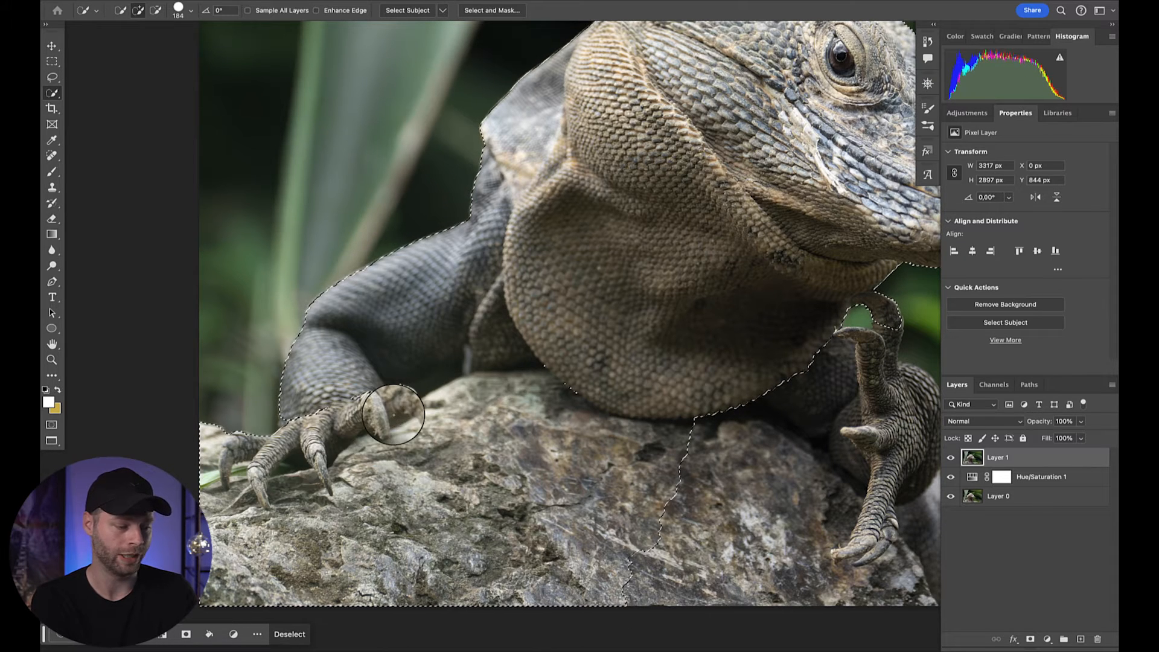
# Extend the selection over the rest of the rock and the iguana's raised right foot
pyautogui.hscroll(5, 537, 480)
pyautogui.scroll(-1, 537, 480)
pyautogui.moveTo(537, 479)
pyautogui.mouseDown()
pyautogui.moveTo(570, 442)
pyautogui.moveTo(515, 428)
pyautogui.moveTo(612, 434)
pyautogui.moveTo(688, 510)
pyautogui.mouseUp()
pyautogui.hscroll(6, 687, 512)
pyautogui.moveTo(546, 477)
pyautogui.mouseDown()
pyautogui.moveTo(572, 402)
pyautogui.moveTo(591, 423)
pyautogui.mouseUp()
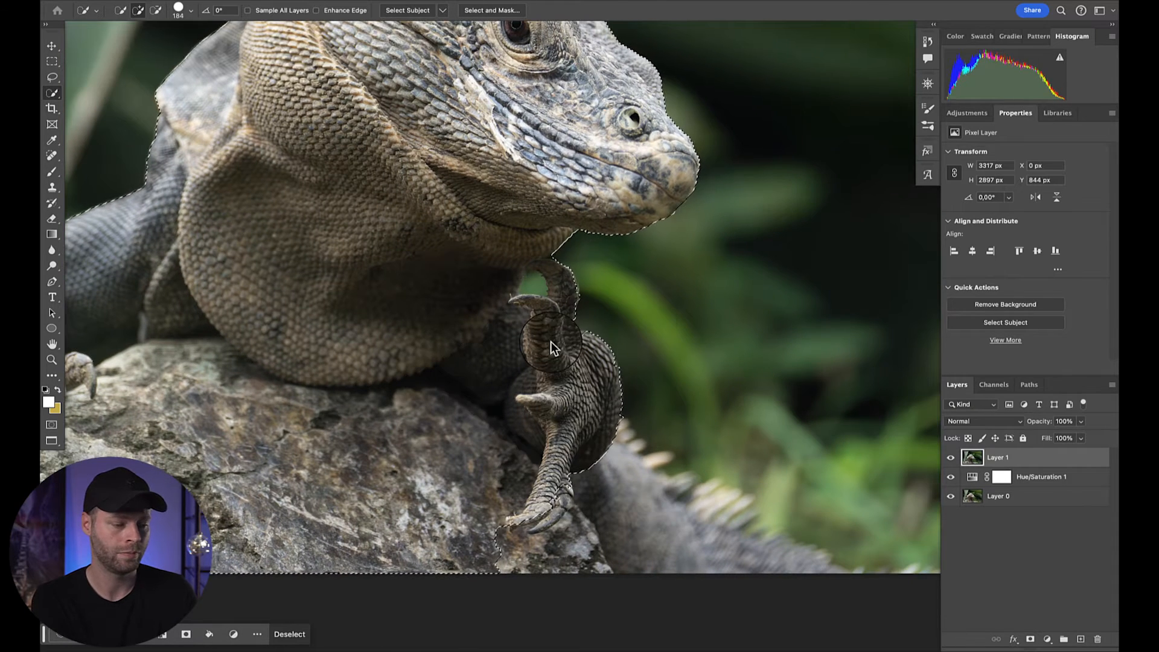
# Add the iguana's blurred, spiny tail behind the rock to the selection
pyautogui.hscroll(6, 567, 412)
pyautogui.scroll(-4, 566, 412)
pyautogui.moveTo(338, 378)
pyautogui.mouseDown()
pyautogui.moveTo(482, 399)
pyautogui.moveTo(439, 363)
pyautogui.moveTo(520, 436)
pyautogui.mouseUp()
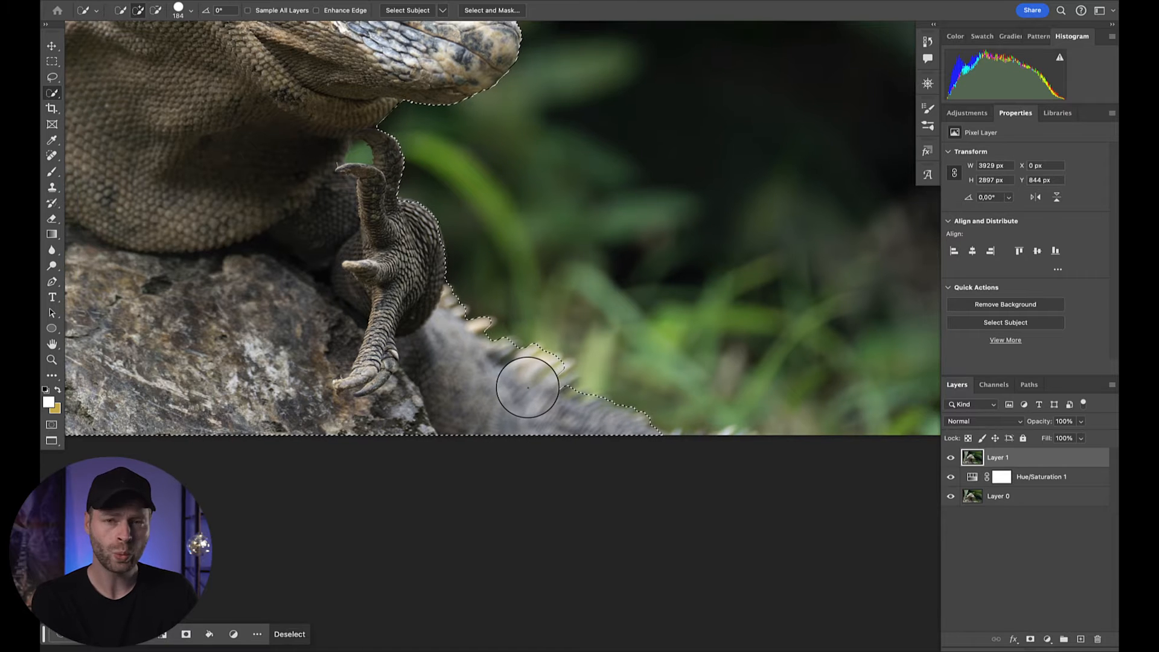
pyautogui.press('super+plus')
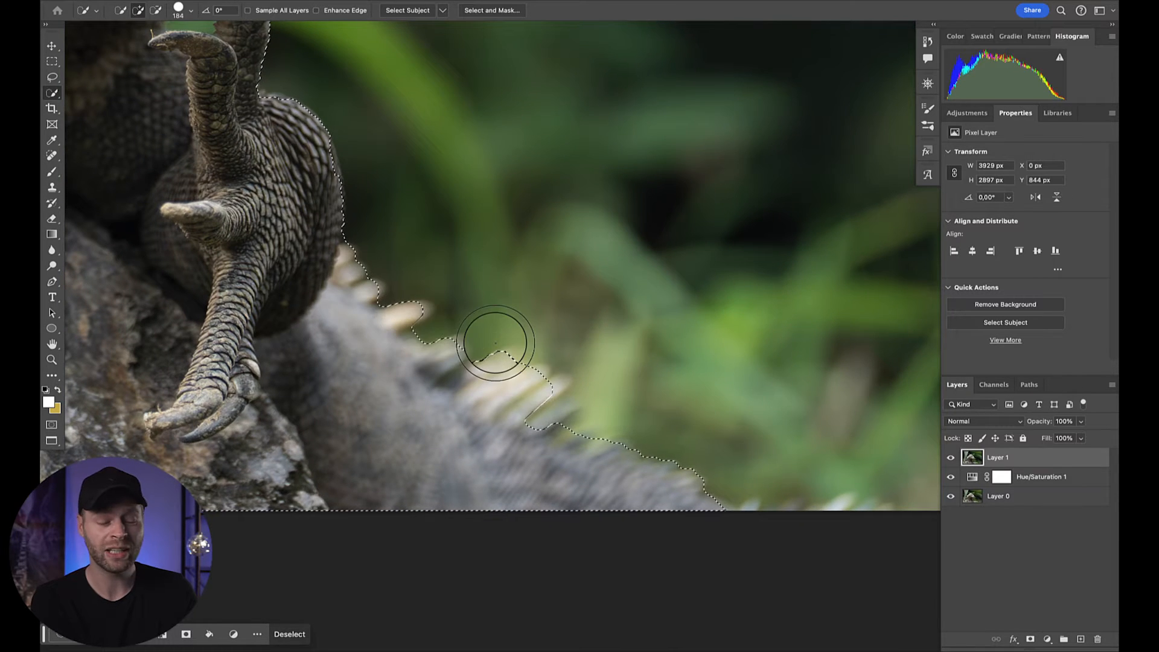
pyautogui.press('super+minus')
# Subtract the green background gap between the raised claws and the throat from the selection with a size 61 brush
pyautogui.scroll(5, 392, 334)
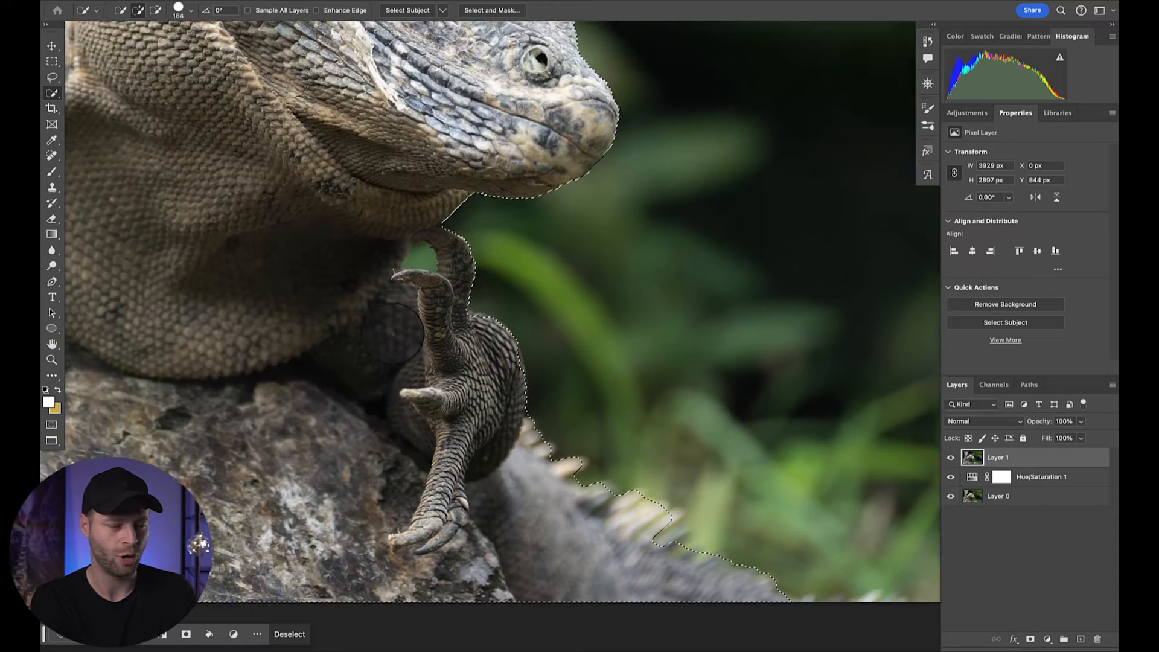
pyautogui.scroll(5, 393, 334)
pyautogui.hscroll(-2, 392, 334)
pyautogui.scroll(-1, 392, 334)
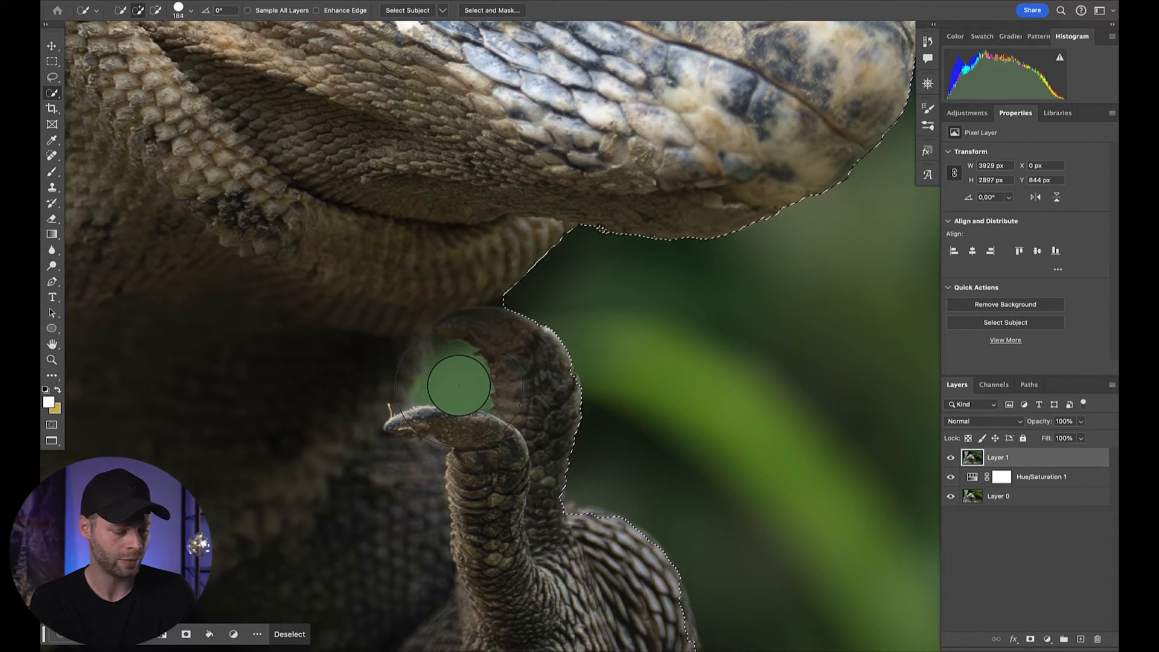
pyautogui.moveTo(469, 379)
pyautogui.mouseDown()
pyautogui.moveTo(513, 380)
pyautogui.moveTo(408, 384)
pyautogui.mouseUp()
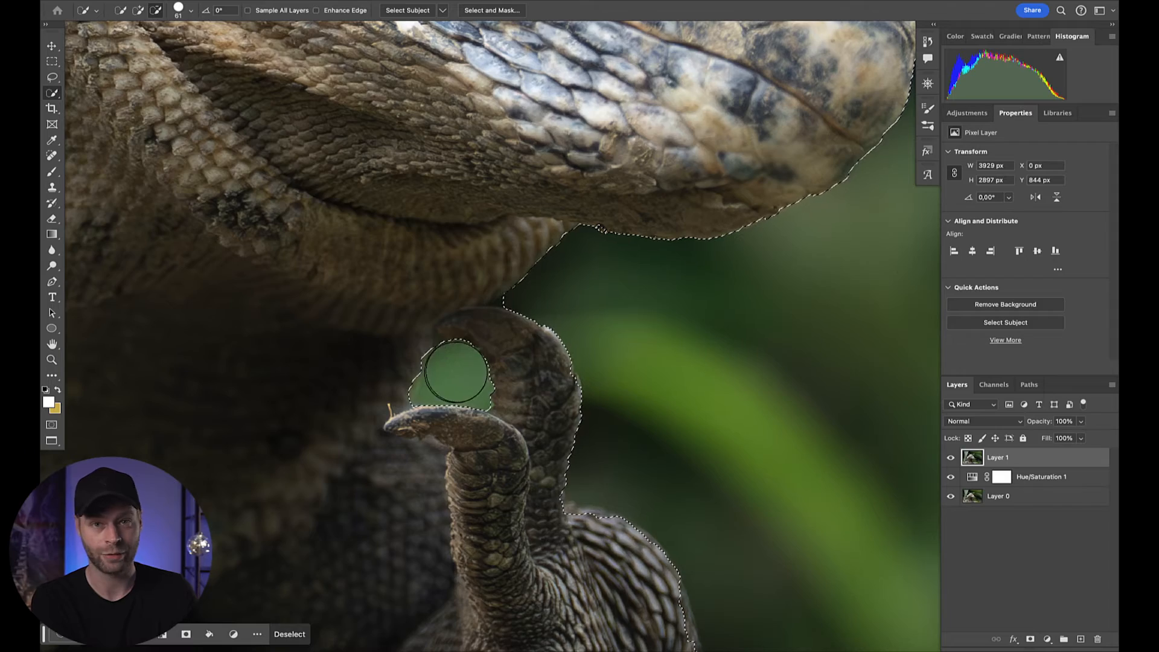
# Inspect the selection outline along the head spikes, left leg, raised foot and tail
pyautogui.scroll(-5, 453, 377)
pyautogui.scroll(10, 453, 380)
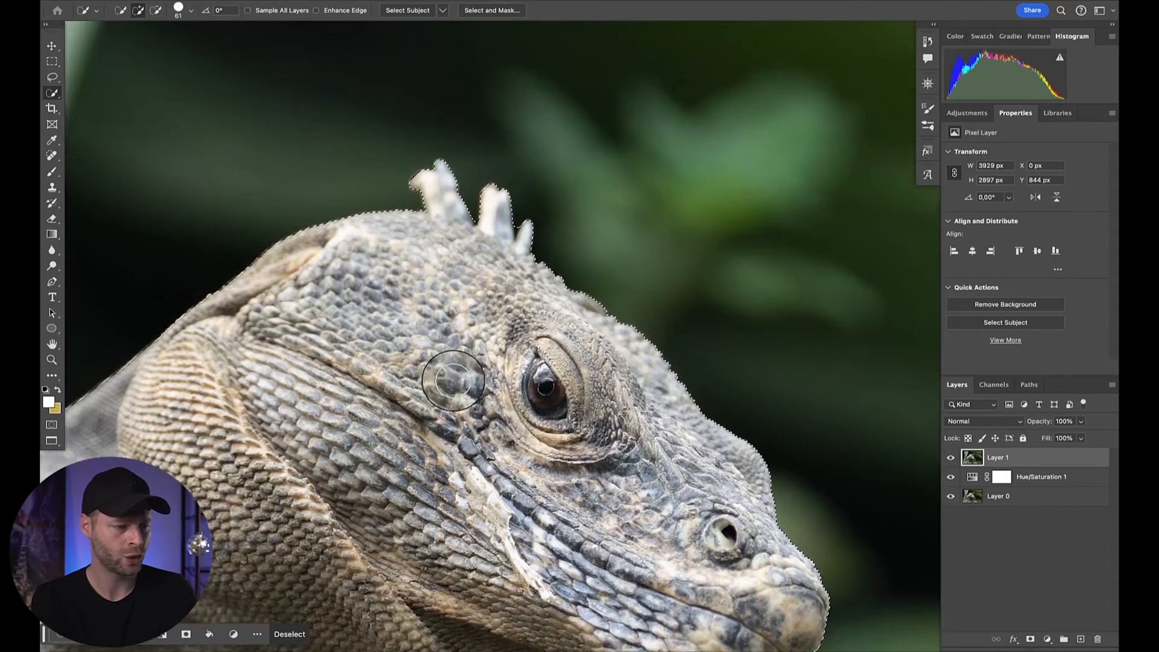
pyautogui.hscroll(-5, 453, 380)
pyautogui.scroll(-10, 452, 380)
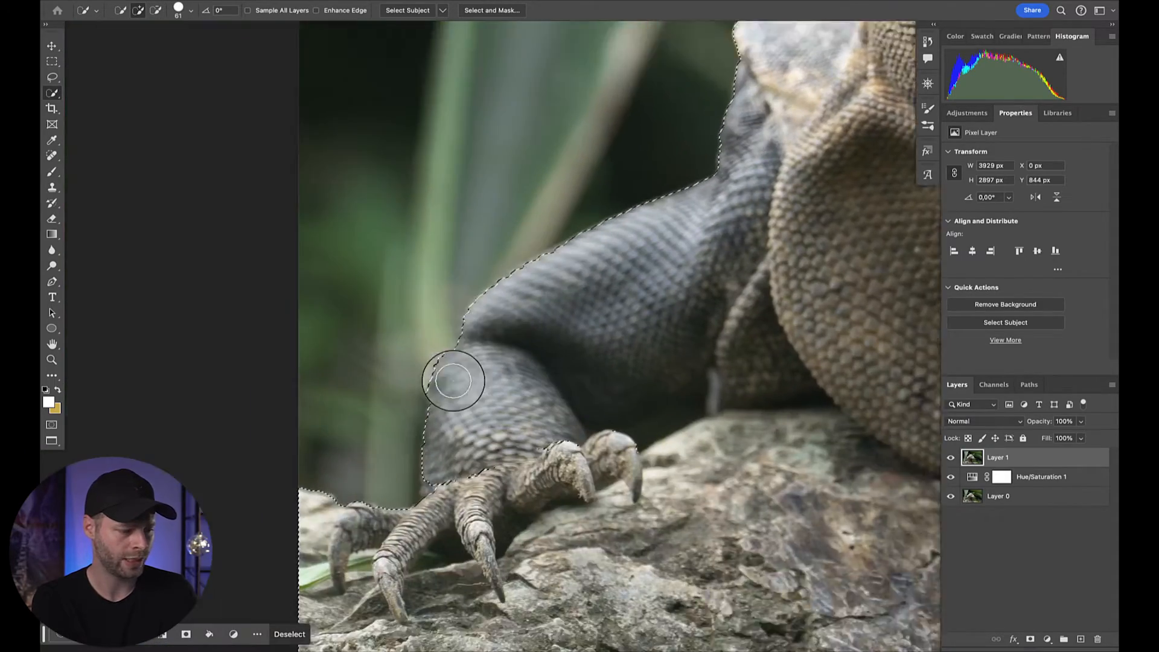
pyautogui.scroll(-3, 454, 380)
pyautogui.hscroll(15, 453, 380)
pyautogui.scroll(-3, 453, 380)
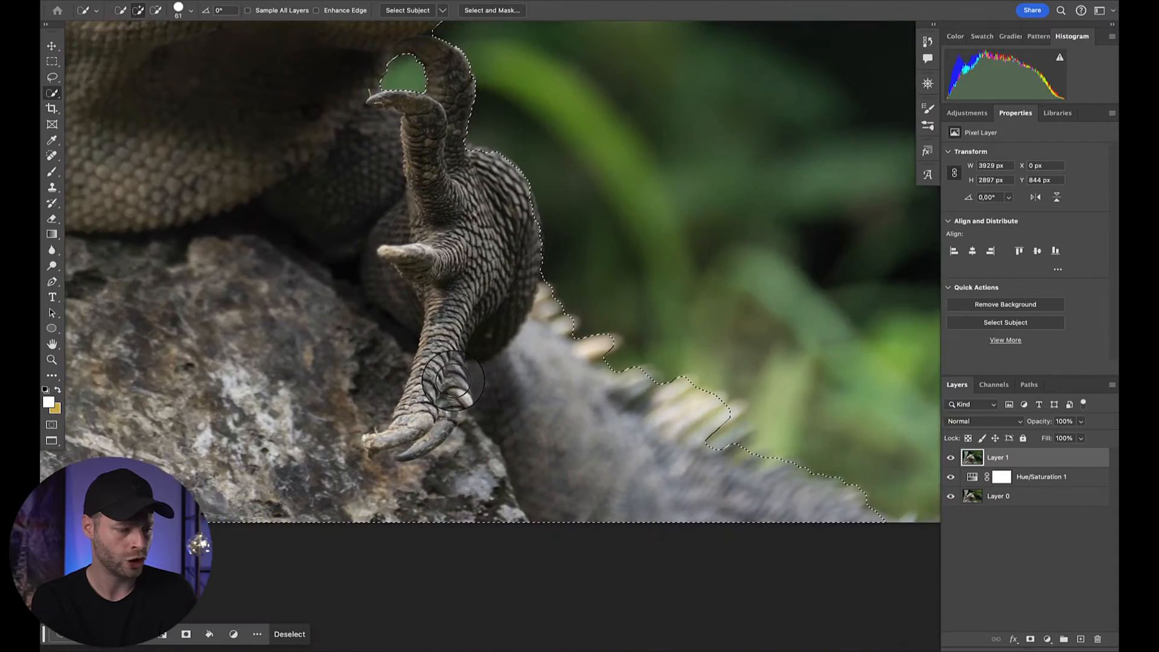
pyautogui.scroll(5, 453, 380)
pyautogui.scroll(10, 453, 380)
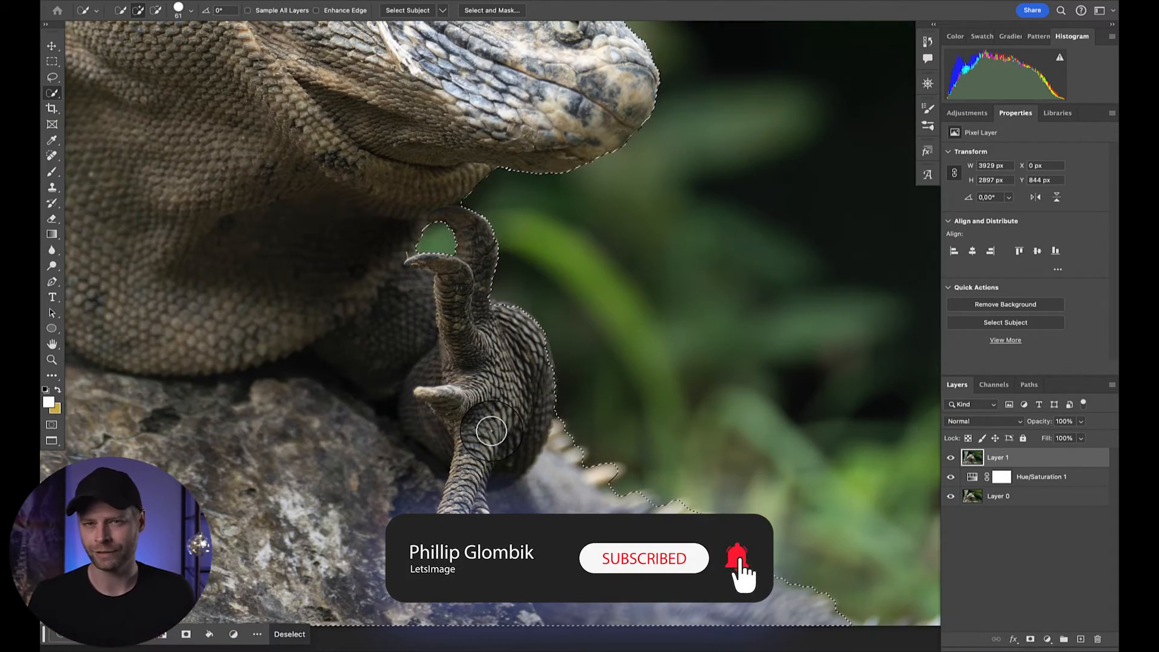
pyautogui.scroll(5, 491, 431)
pyautogui.scroll(7, 491, 431)
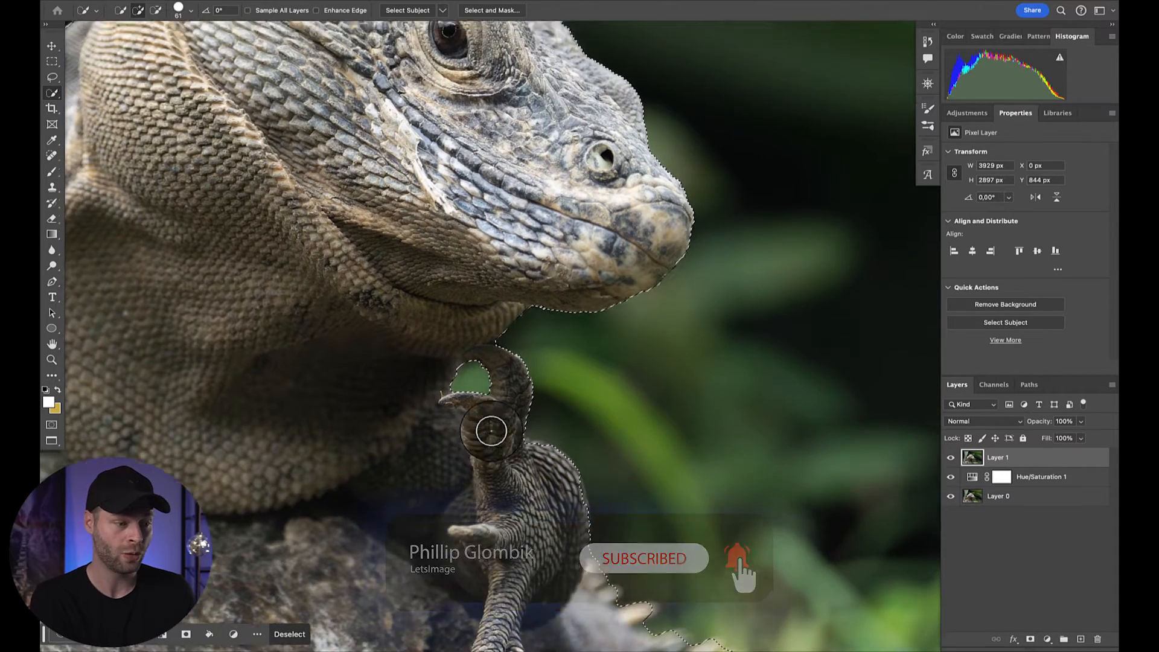
pyautogui.scroll(-15, 557, 362)
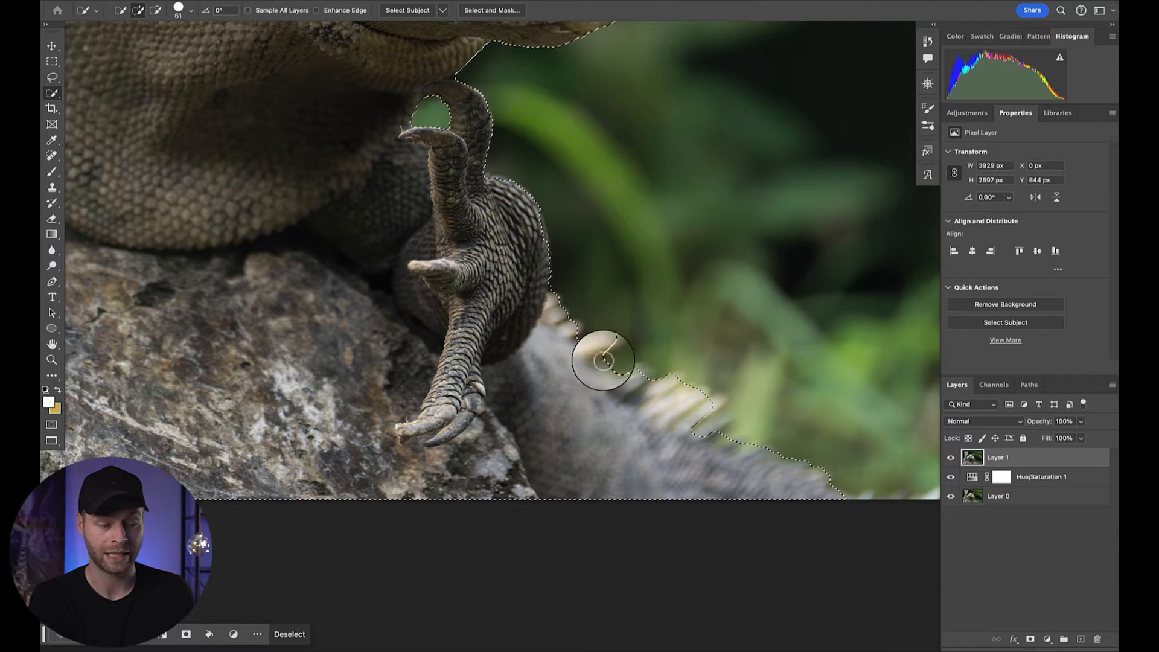
pyautogui.scroll(15, 557, 407)
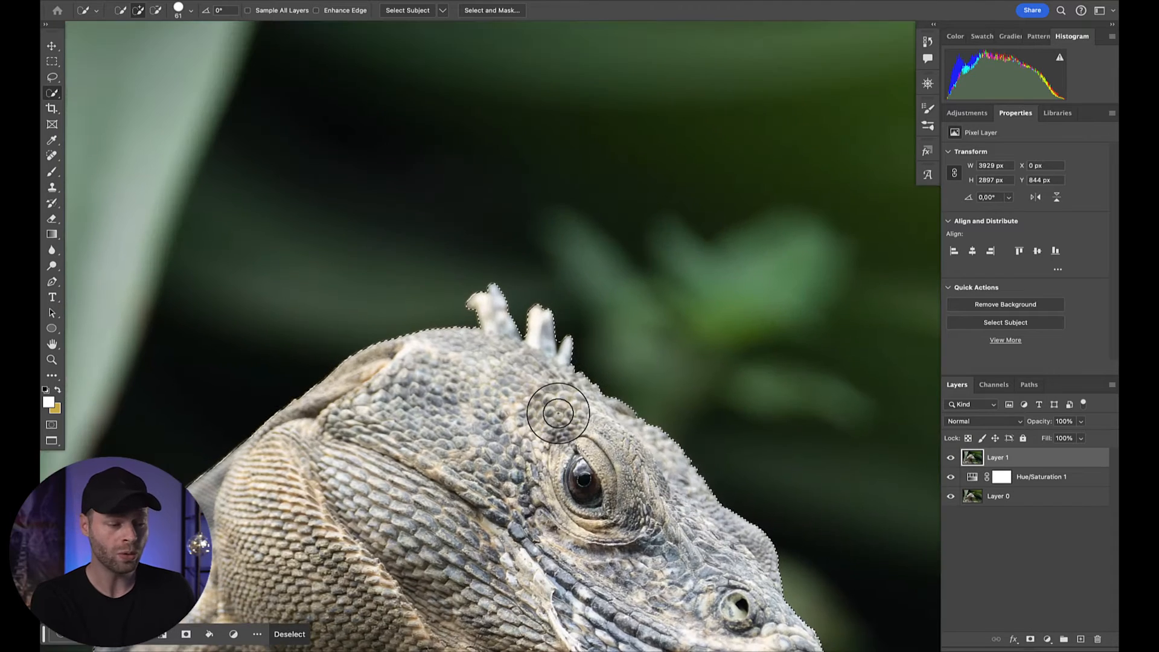
pyautogui.scroll(3, 562, 324)
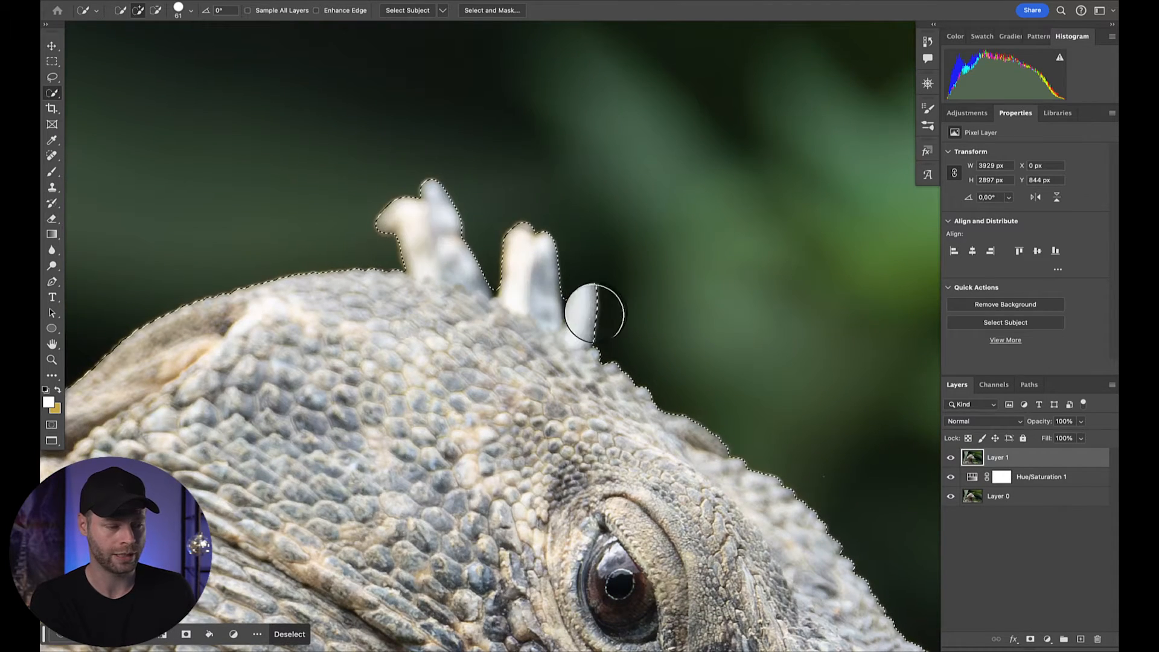
pyautogui.scroll(-3, 530, 303)
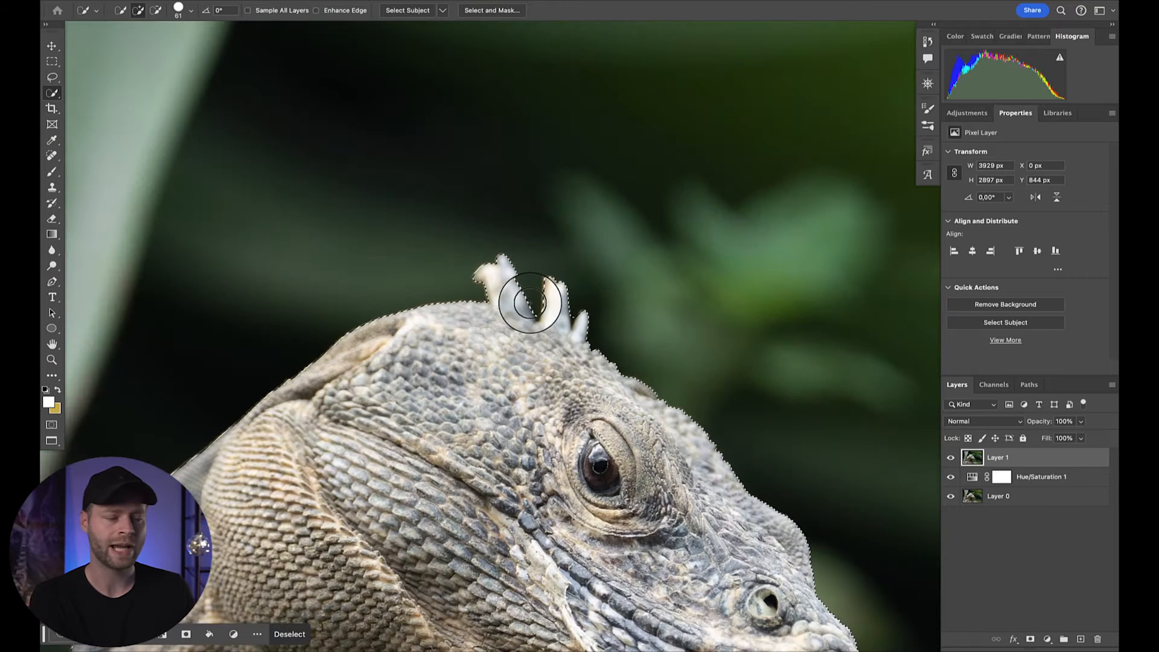
# Open the selection in Select and Mask and inspect its overlay edges around the body, tail and head
pyautogui.click(324, 1)
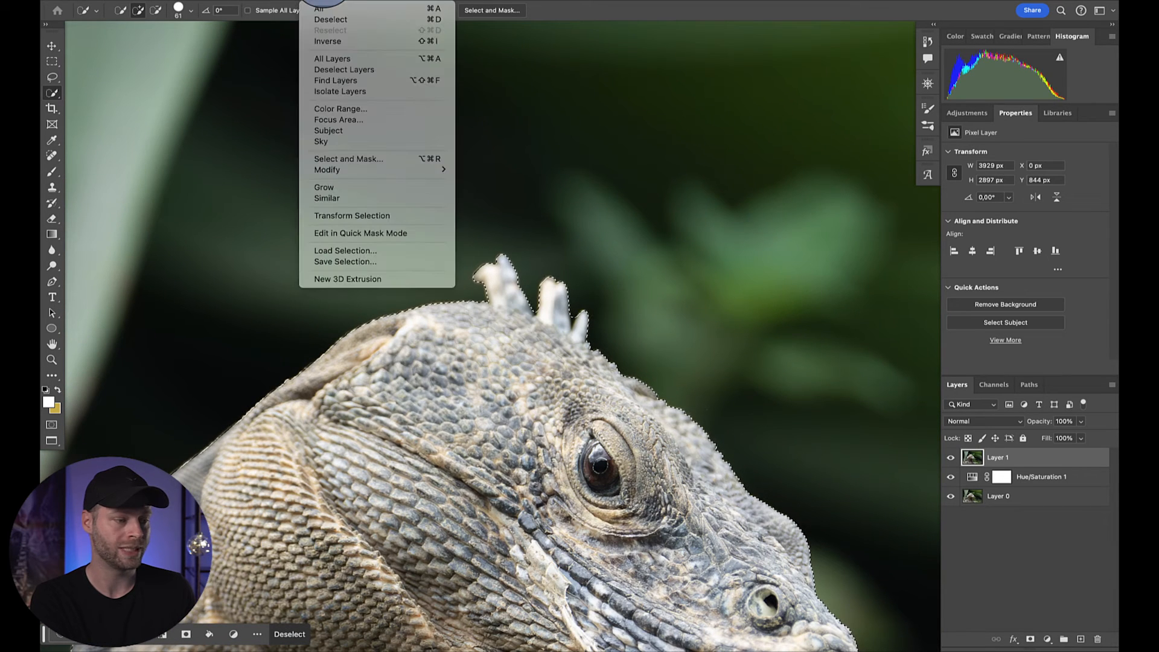
pyautogui.click(335, 160)
pyautogui.scroll(5, 334, 157)
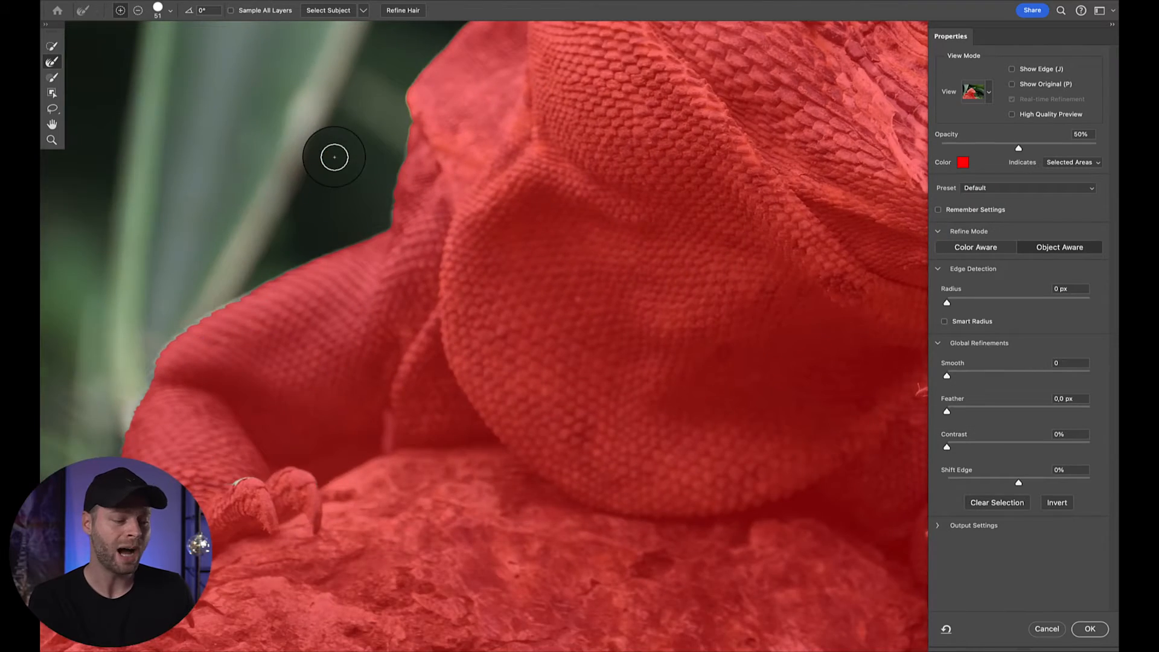
pyautogui.scroll(-5, 335, 157)
pyautogui.hscroll(-3, 334, 157)
pyautogui.hscroll(10, 334, 156)
pyautogui.scroll(-1, 334, 157)
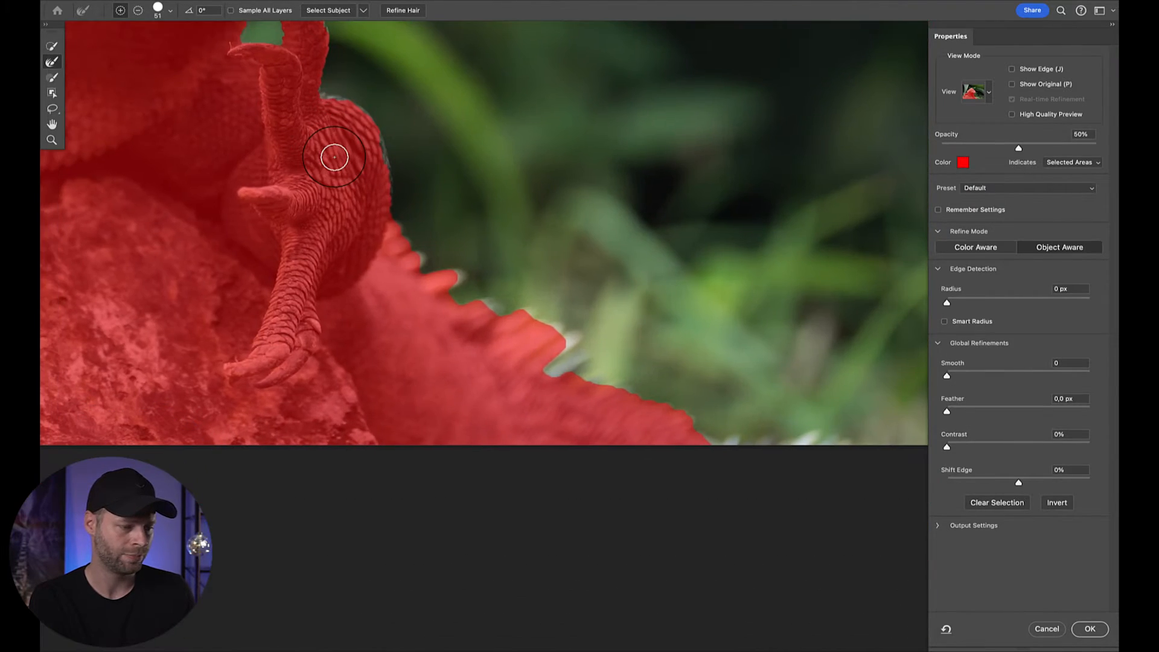
pyautogui.scroll(10, 396, 248)
pyautogui.hscroll(-10, 396, 249)
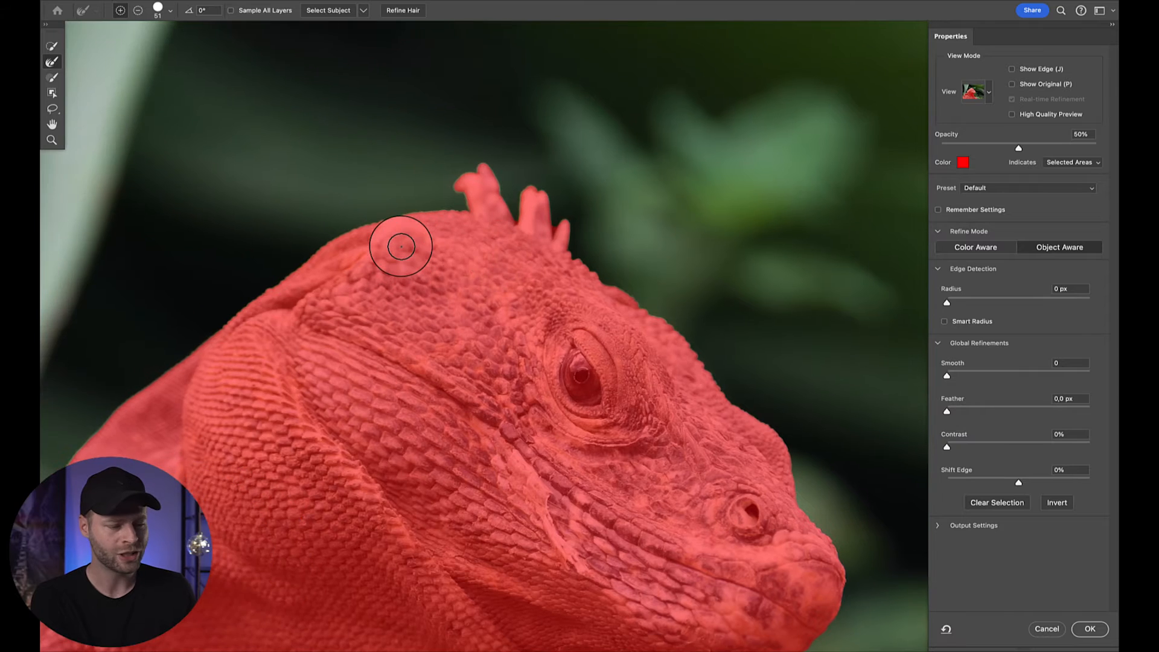
# Refine the selection edge from the base of the head spikes along the crown to the nape with a size 51 brush
pyautogui.scroll(4, 398, 246)
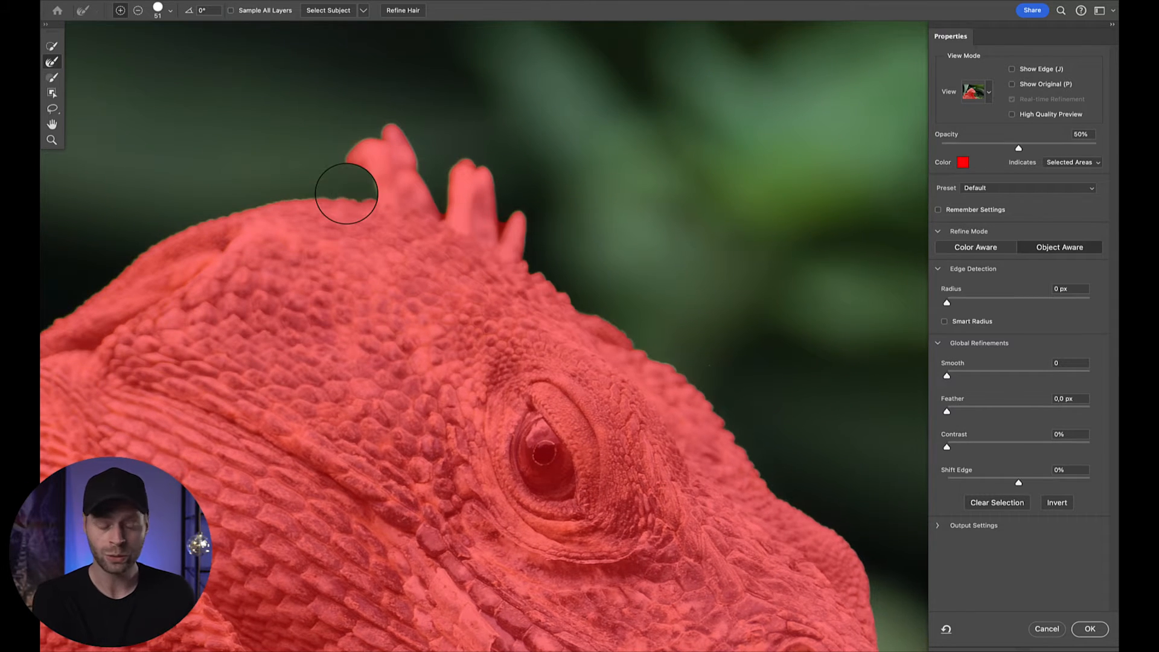
pyautogui.hscroll(-5, 346, 193)
pyautogui.scroll(2, 346, 193)
pyautogui.moveTo(597, 256)
pyautogui.mouseDown()
pyautogui.moveTo(545, 235)
pyautogui.moveTo(375, 266)
pyautogui.moveTo(196, 408)
pyautogui.mouseUp()
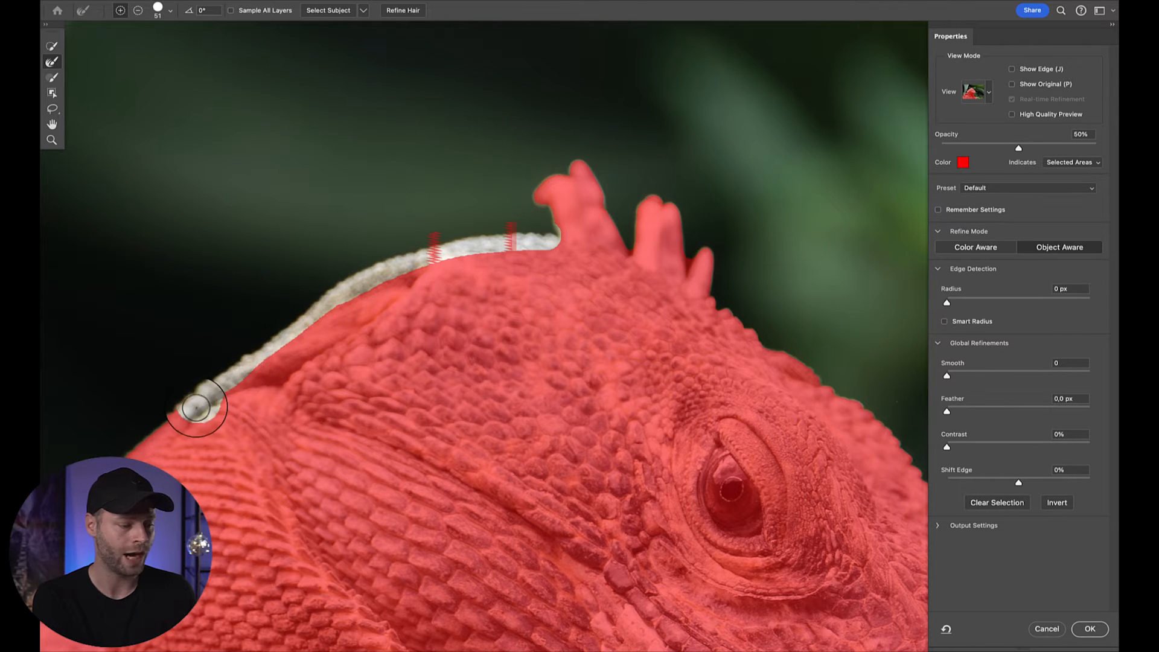
# Reduce the refine brush size to 29 and refine the selection edge along the back of the iguana's neck
pyautogui.hscroll(-5, 211, 381)
pyautogui.scroll(-3, 211, 381)
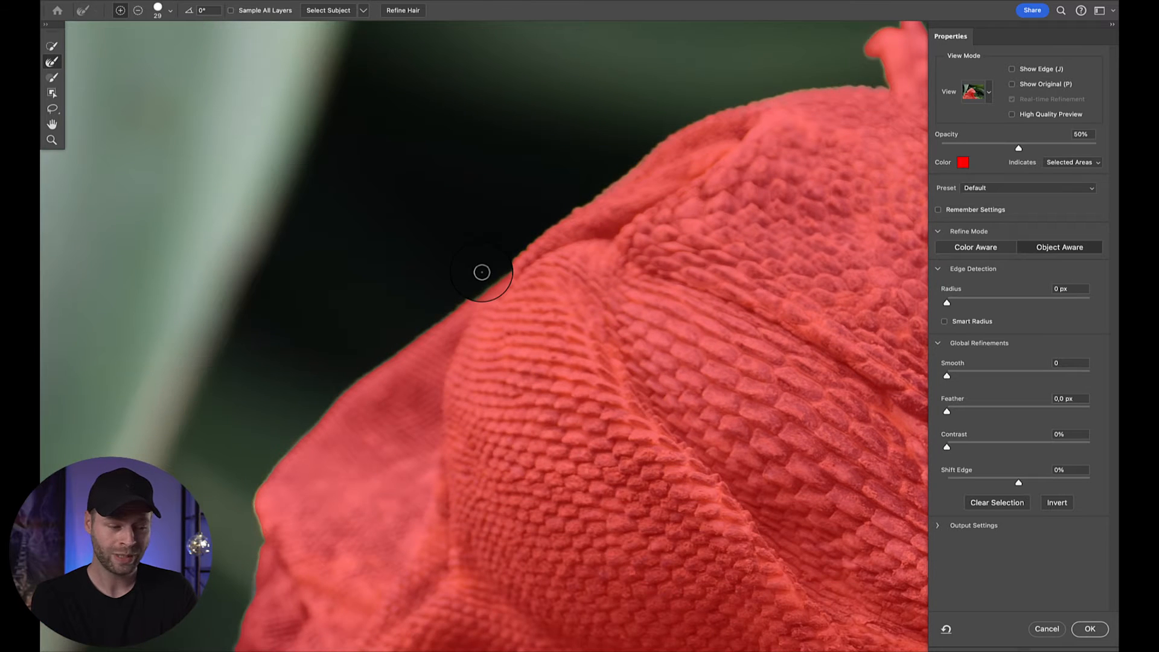
pyautogui.scroll(5, 481, 272)
pyautogui.scroll(-3, 481, 271)
pyautogui.moveTo(587, 233)
pyautogui.mouseDown()
pyautogui.moveTo(592, 222)
pyautogui.moveTo(543, 252)
pyautogui.moveTo(300, 454)
pyautogui.mouseUp()
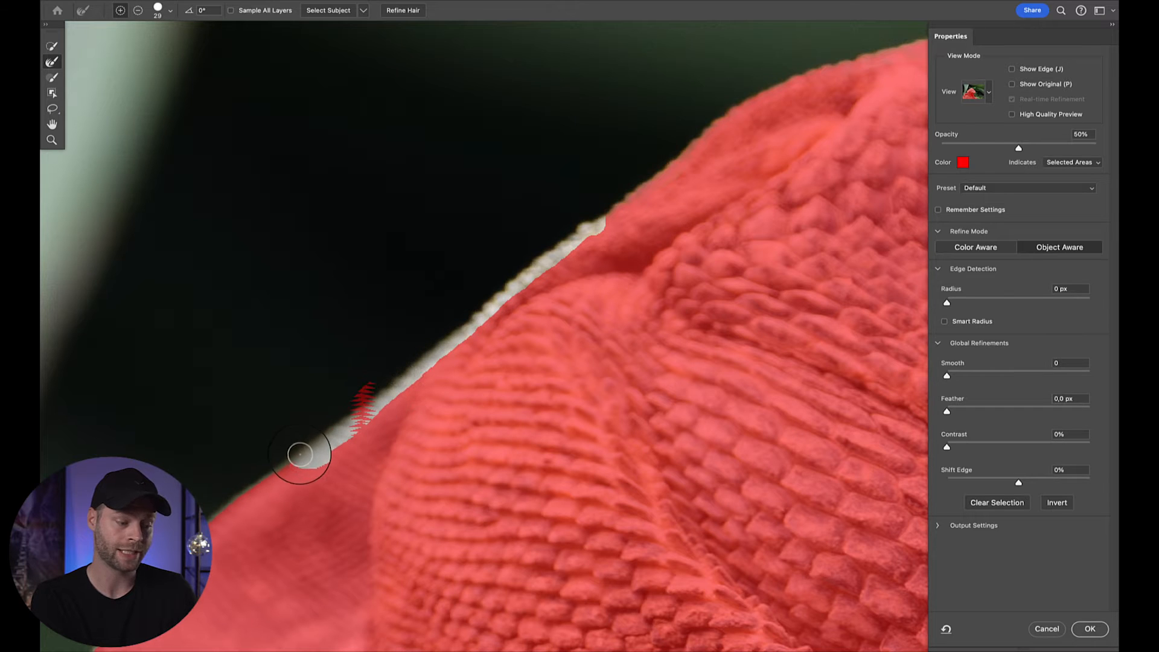
# Refine the selection edge from the upper back down around the shoulder bump
pyautogui.scroll(3, 286, 461)
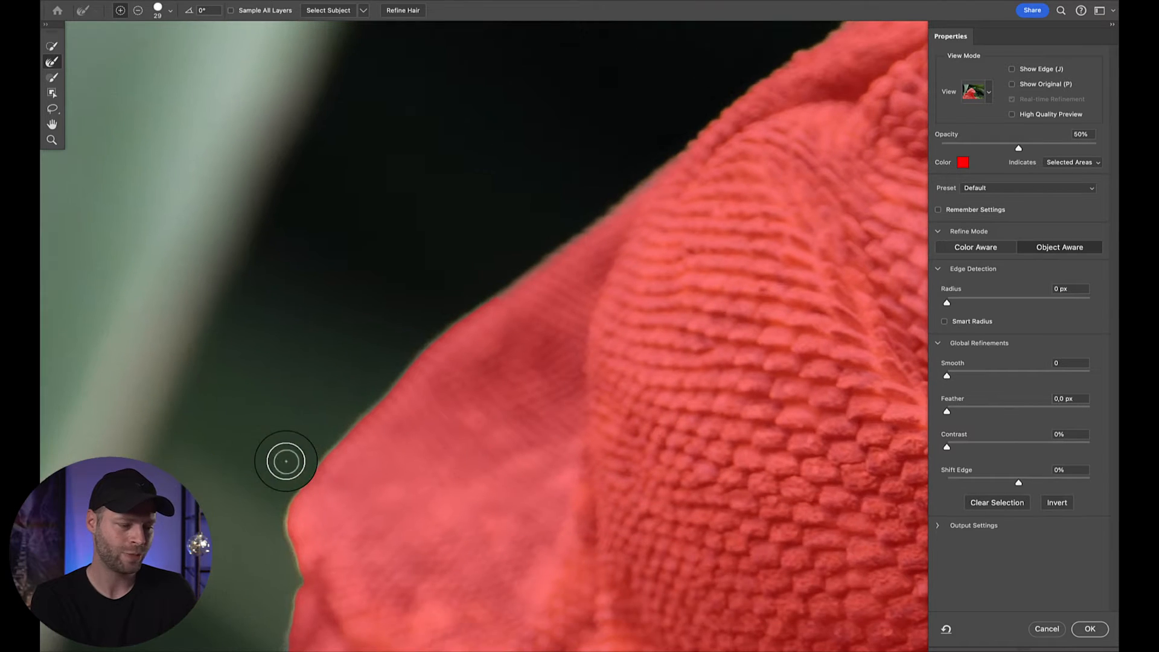
pyautogui.moveTo(466, 314)
pyautogui.mouseDown()
pyautogui.moveTo(355, 419)
pyautogui.moveTo(280, 514)
pyautogui.moveTo(300, 561)
pyautogui.moveTo(293, 571)
pyautogui.mouseUp()
pyautogui.scroll(-5, 293, 571)
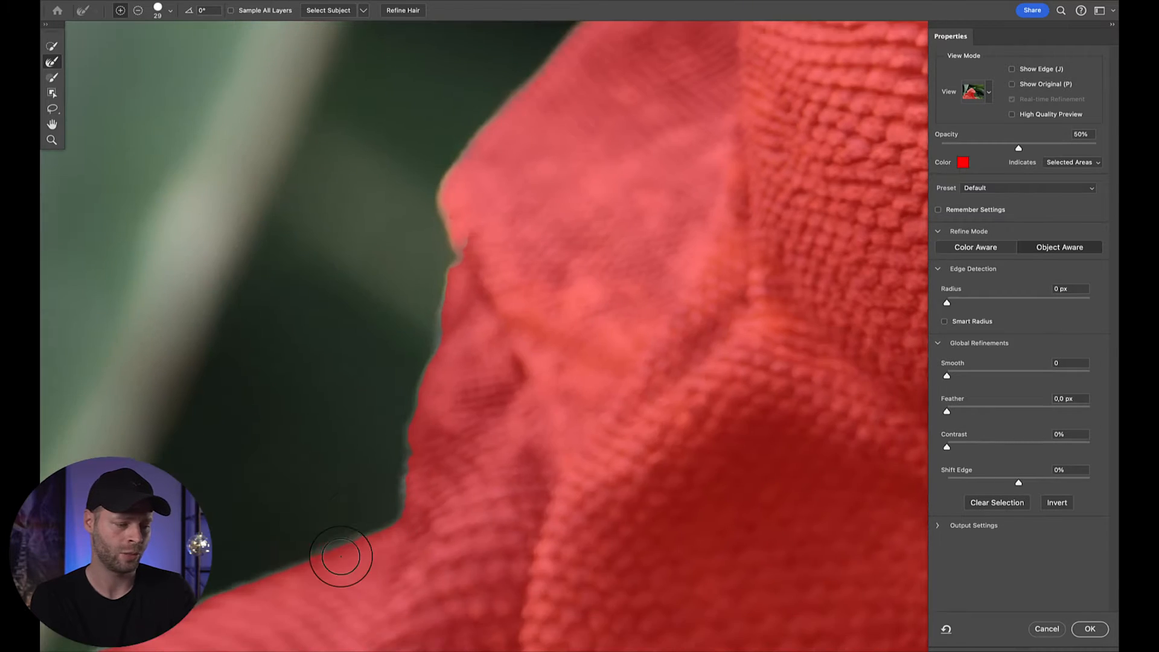
# Refine the selection edge from the notch behind the iguana's neck down to its back and apply the Select and Mask result
pyautogui.moveTo(447, 263); pyautogui.dragTo(394, 507)
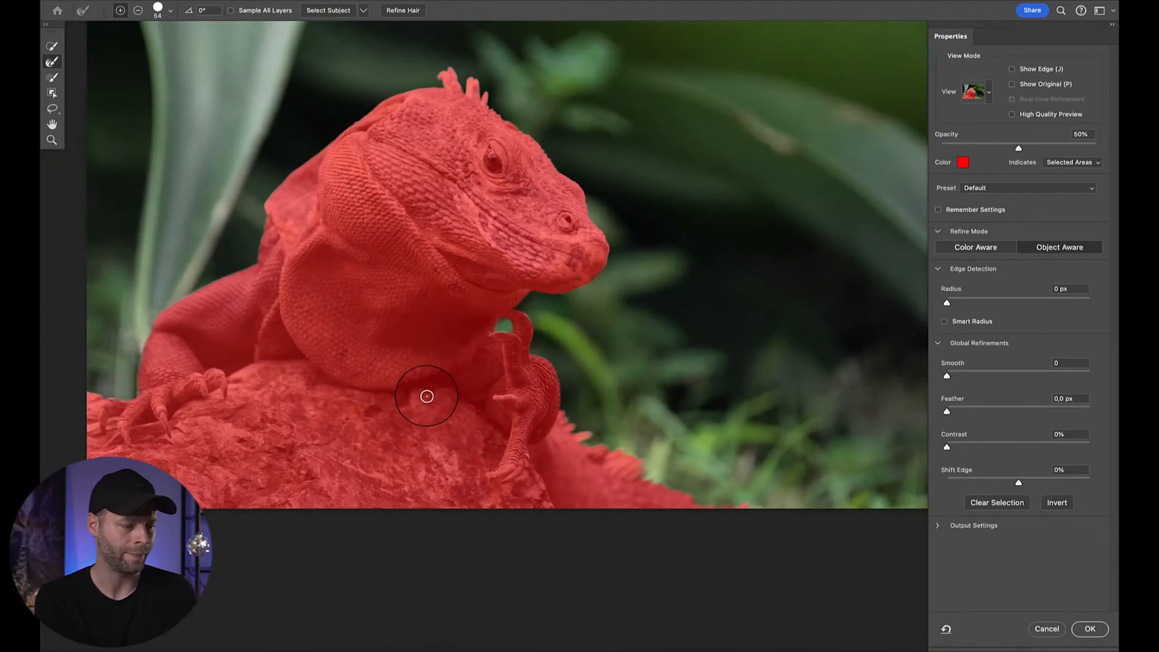
pyautogui.scroll(-3, 427, 396)
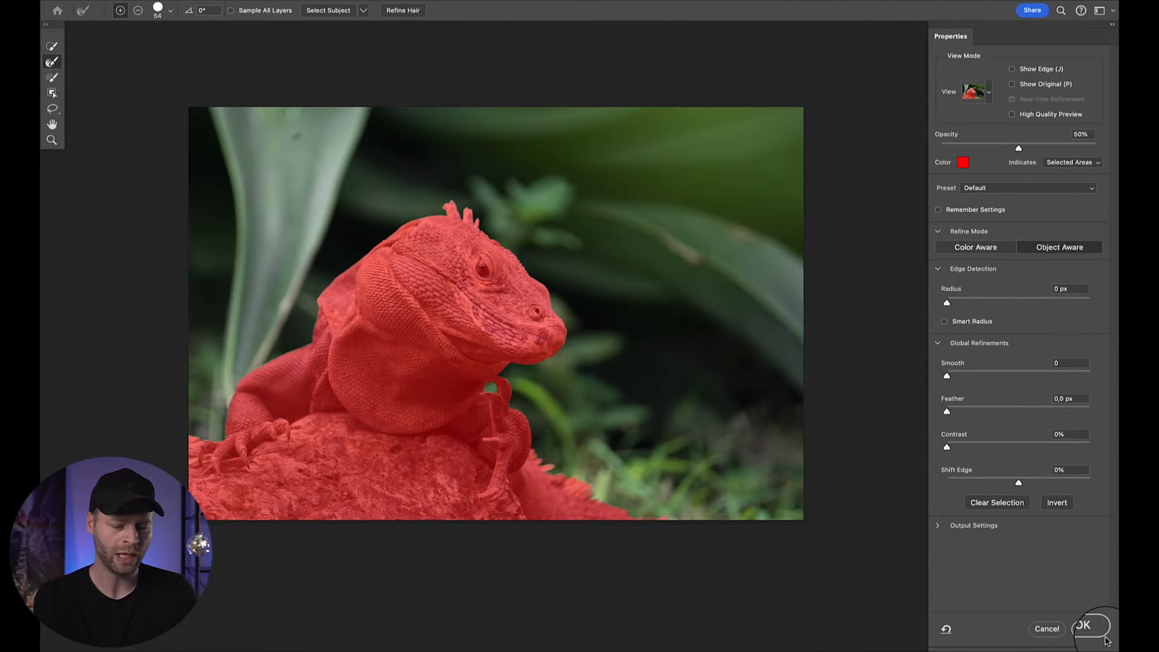
pyautogui.click(1090, 628)
# Copy the selected iguana and rock to a new layer and show that layer alone to check the cut-out
pyautogui.press('super+j')
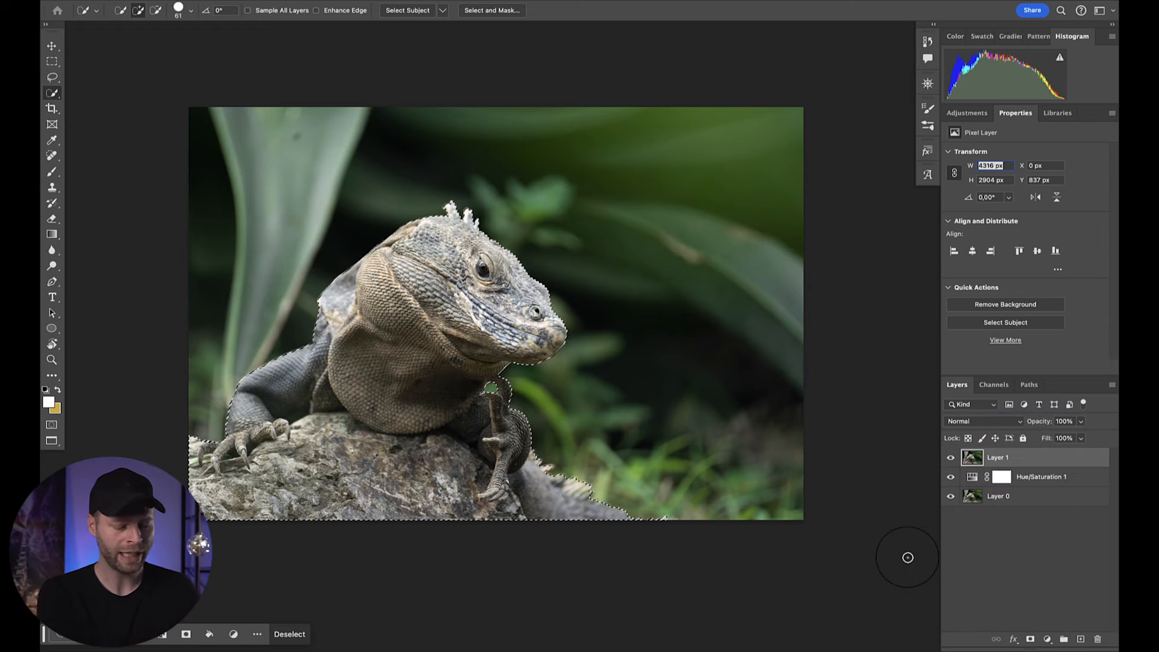
pyautogui.press('super+j')
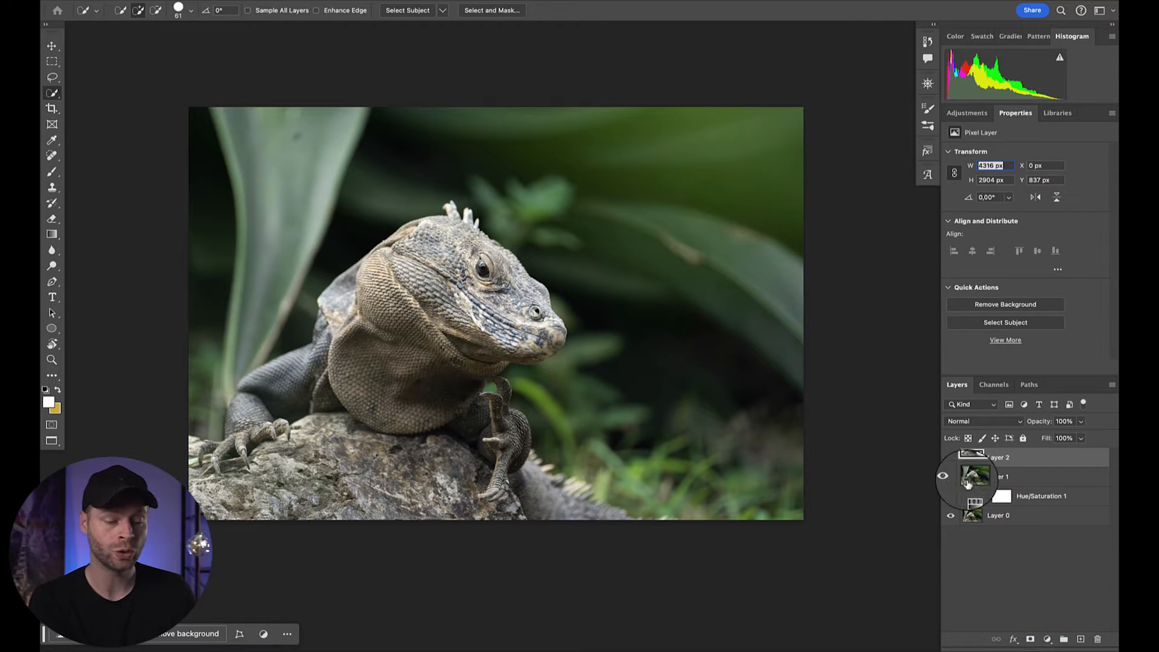
pyautogui.keyDown('alt'); pyautogui.click(951, 457); pyautogui.keyUp('alt')
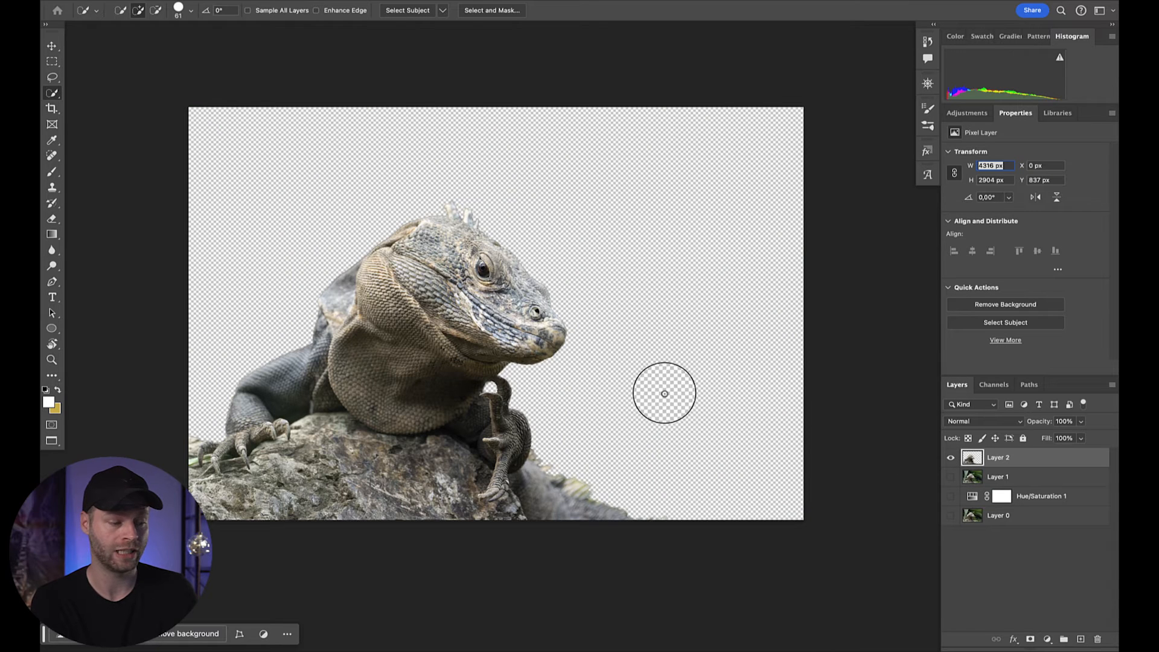
pyautogui.hotkey('ctrl', '+')
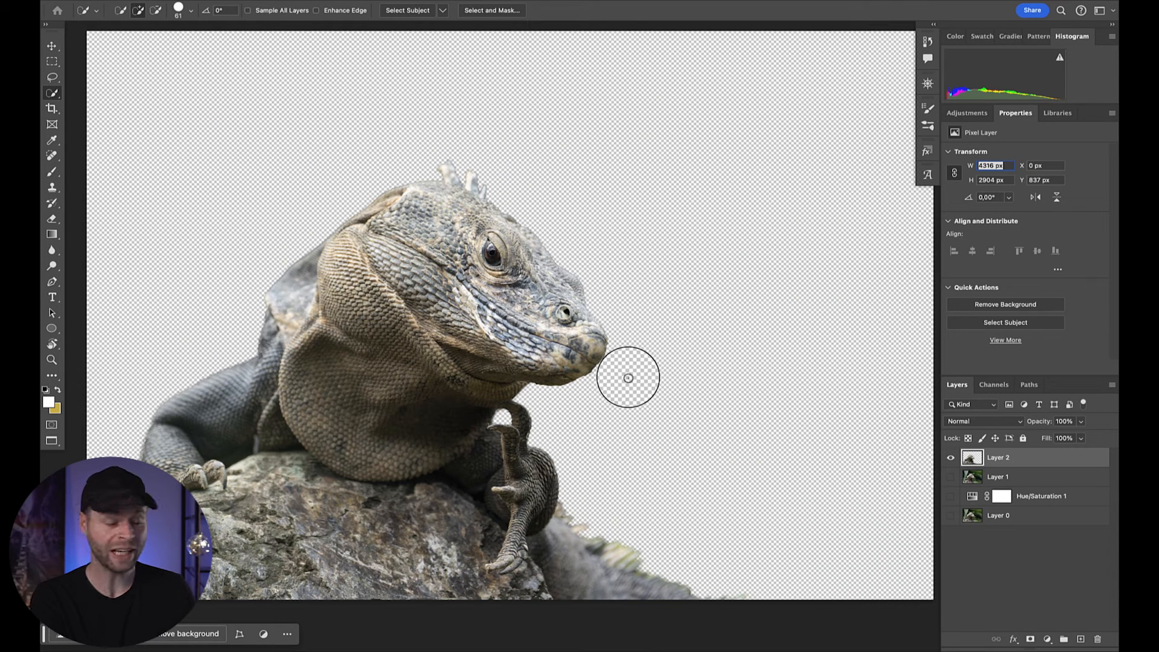
# Show only Layer 1 and apply a Gaussian Blur with a radius of 64.8 pixels to it
pyautogui.click(951, 477)
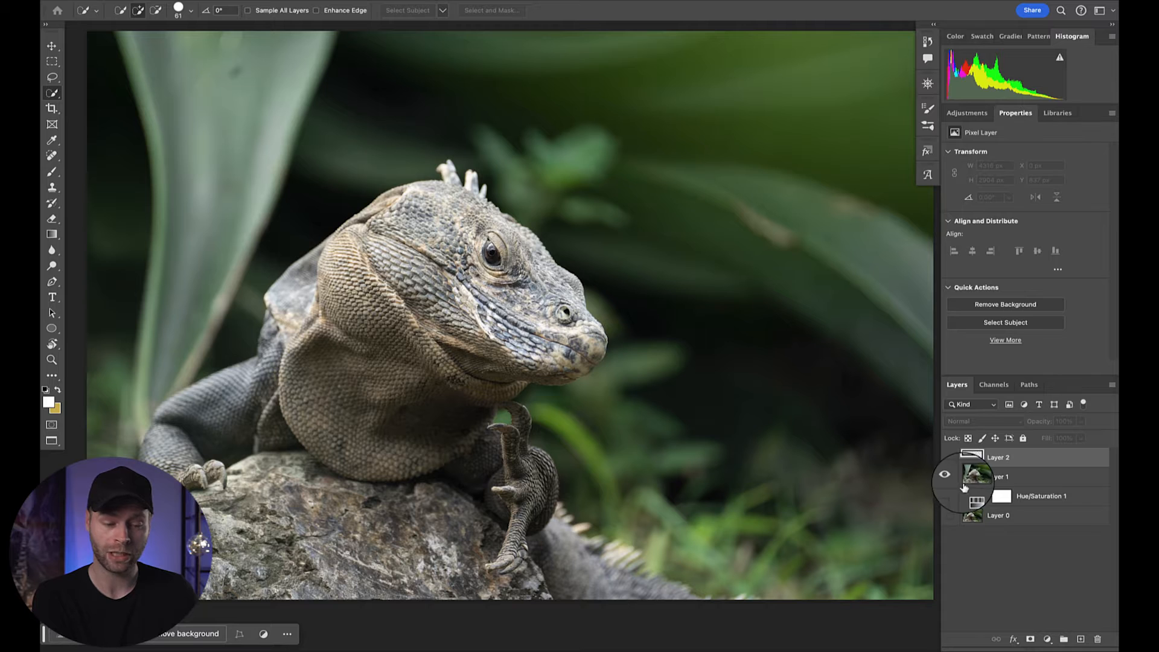
pyautogui.click(968, 480)
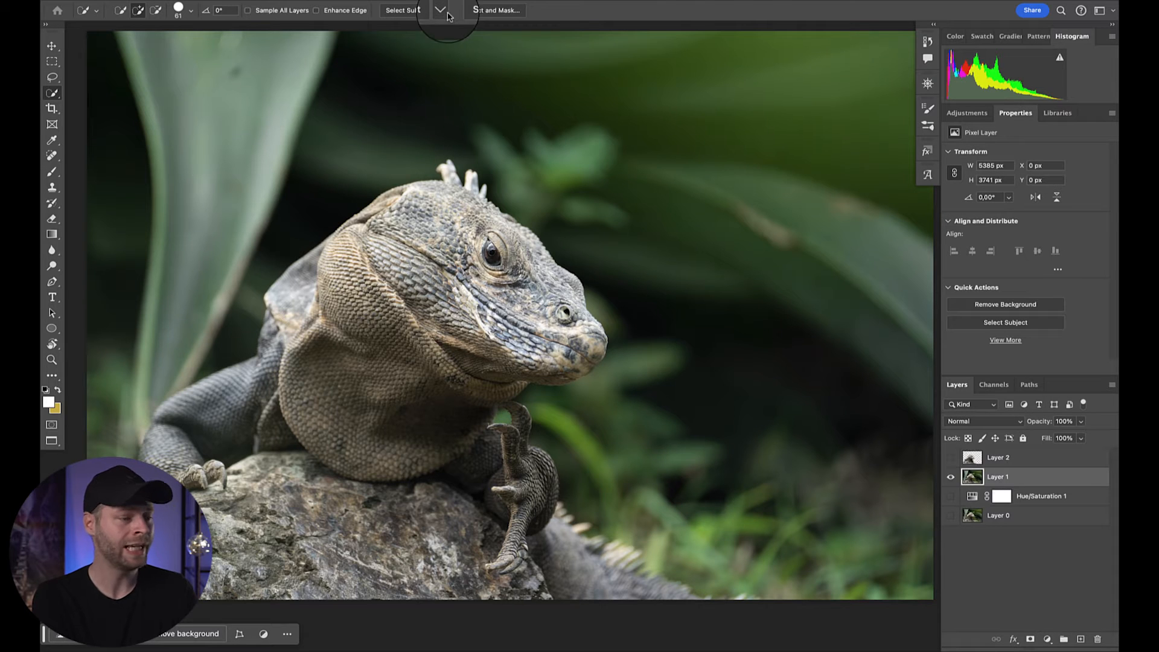
pyautogui.click(369, 0)
pyautogui.moveTo(362, 176)
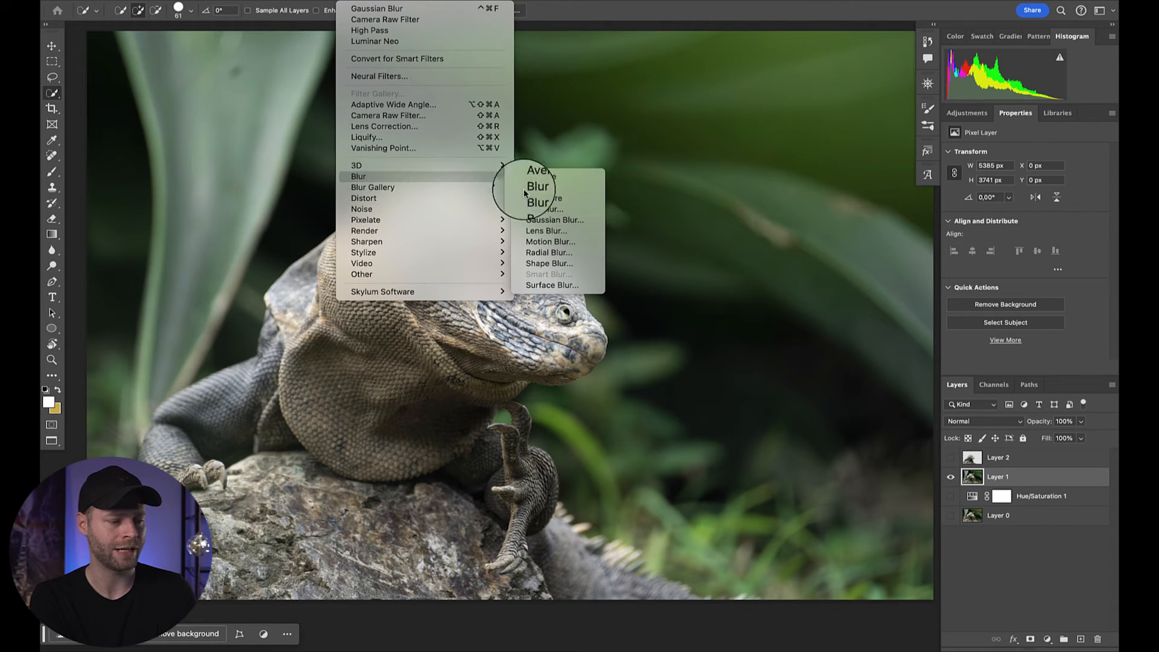
pyautogui.click(554, 227)
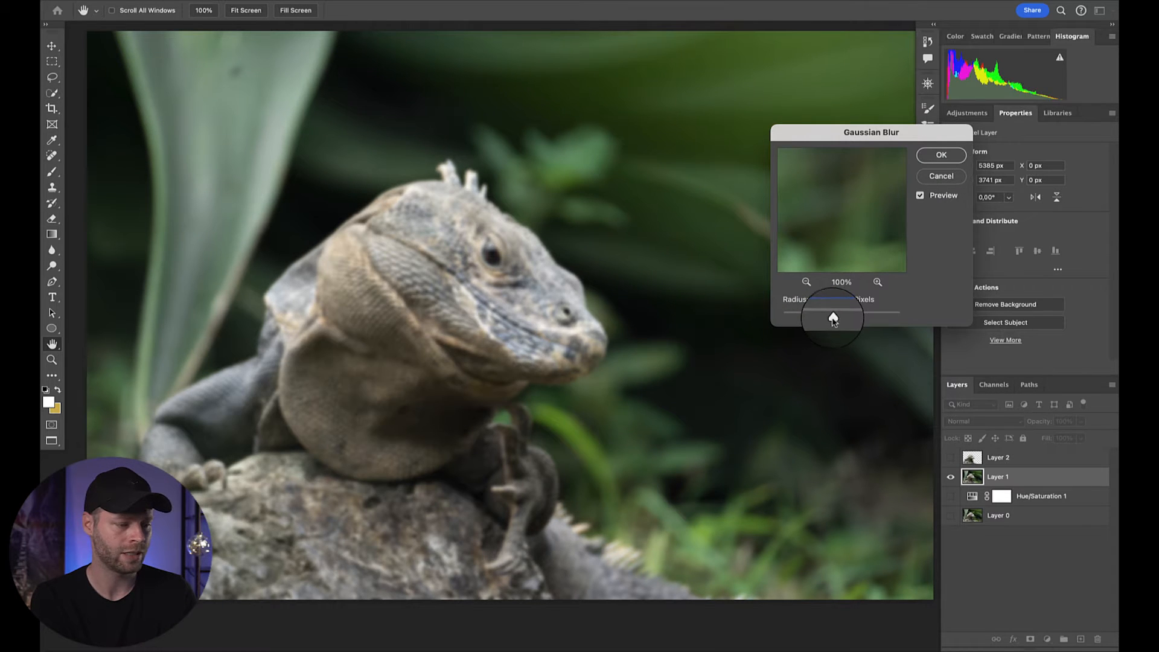
pyautogui.moveTo(839, 317); pyautogui.dragTo(850, 319)
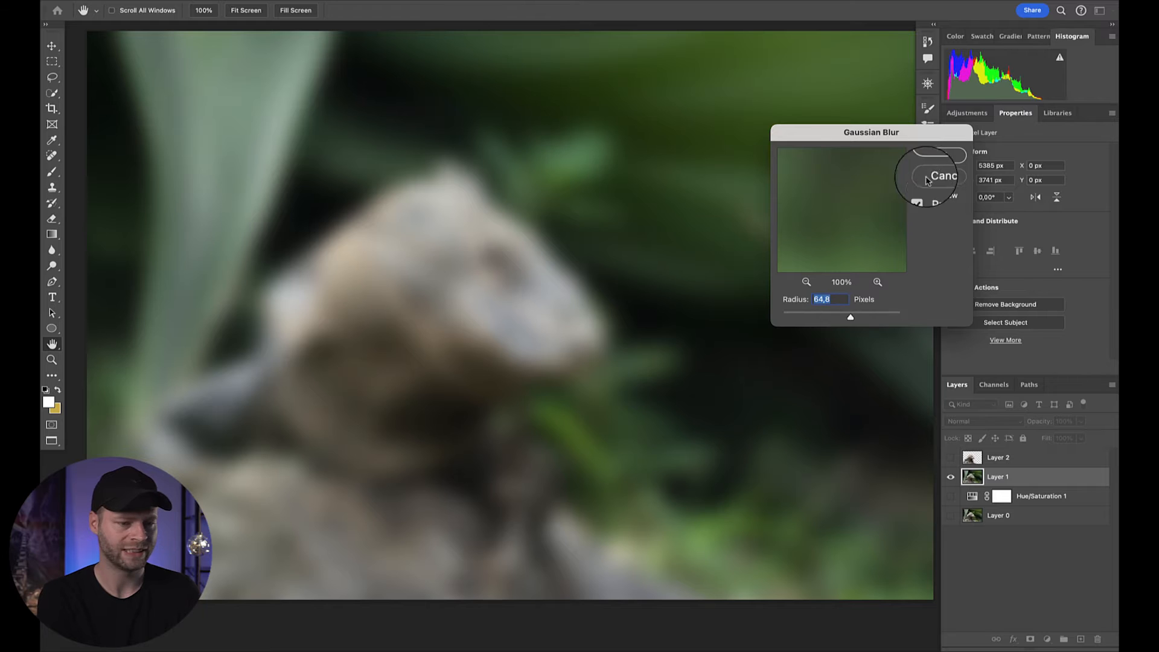
pyautogui.click(935, 157)
# Show the sharp cut-out over the blurred layer and compare both to examine the edges around the iguana's head
pyautogui.scroll(-2, 719, 256)
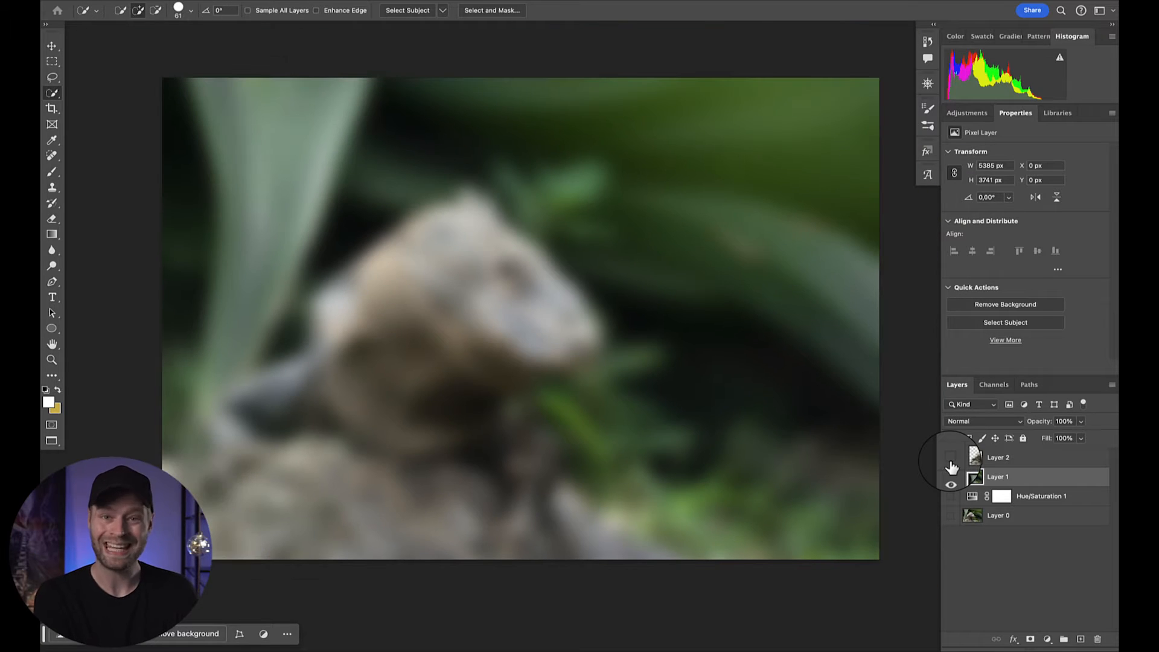
pyautogui.click(951, 457)
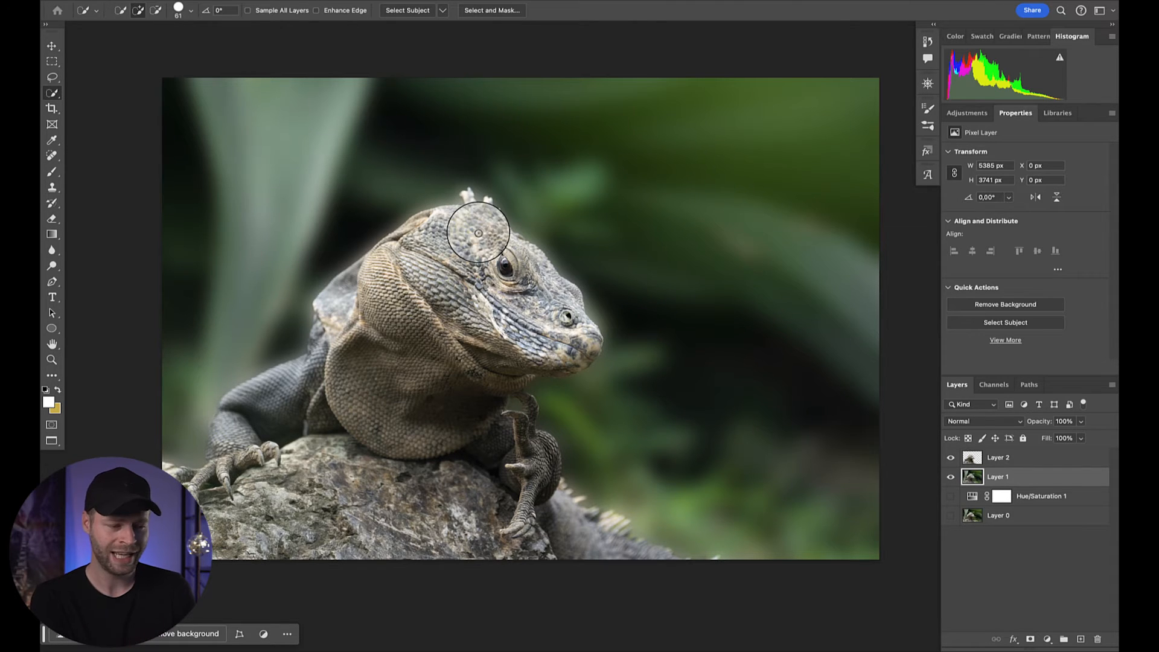
pyautogui.scroll(5, 478, 233)
pyautogui.hscroll(-3, 481, 233)
pyautogui.keyDown('alt'); pyautogui.click(951, 477); pyautogui.keyUp('alt')
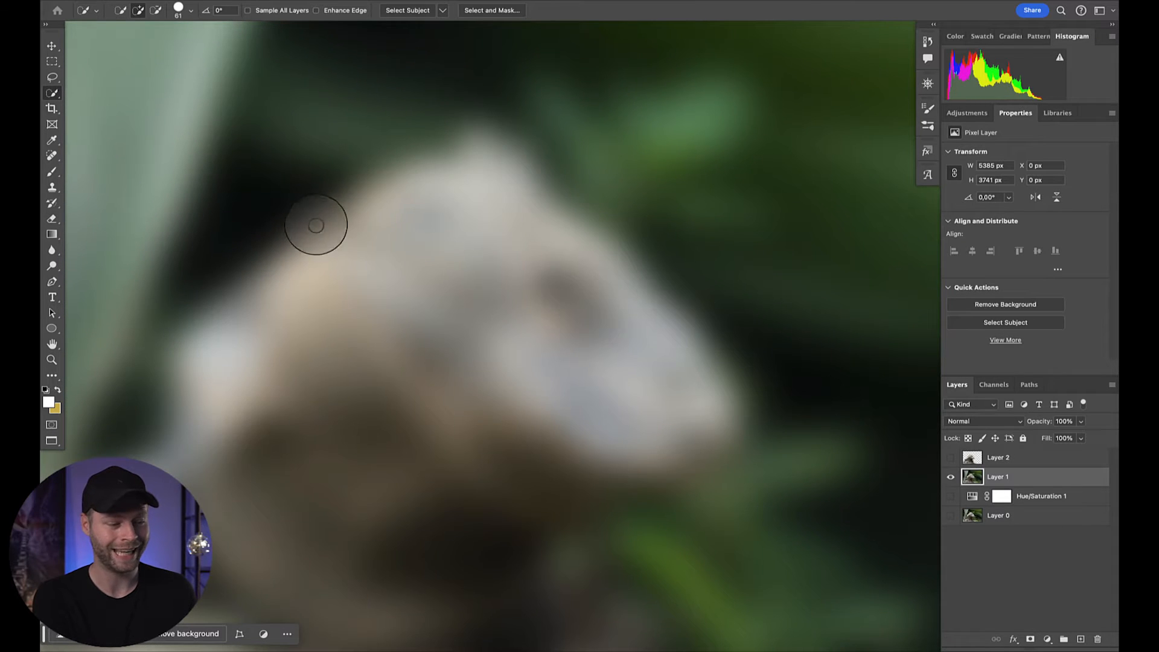
pyautogui.click(950, 458)
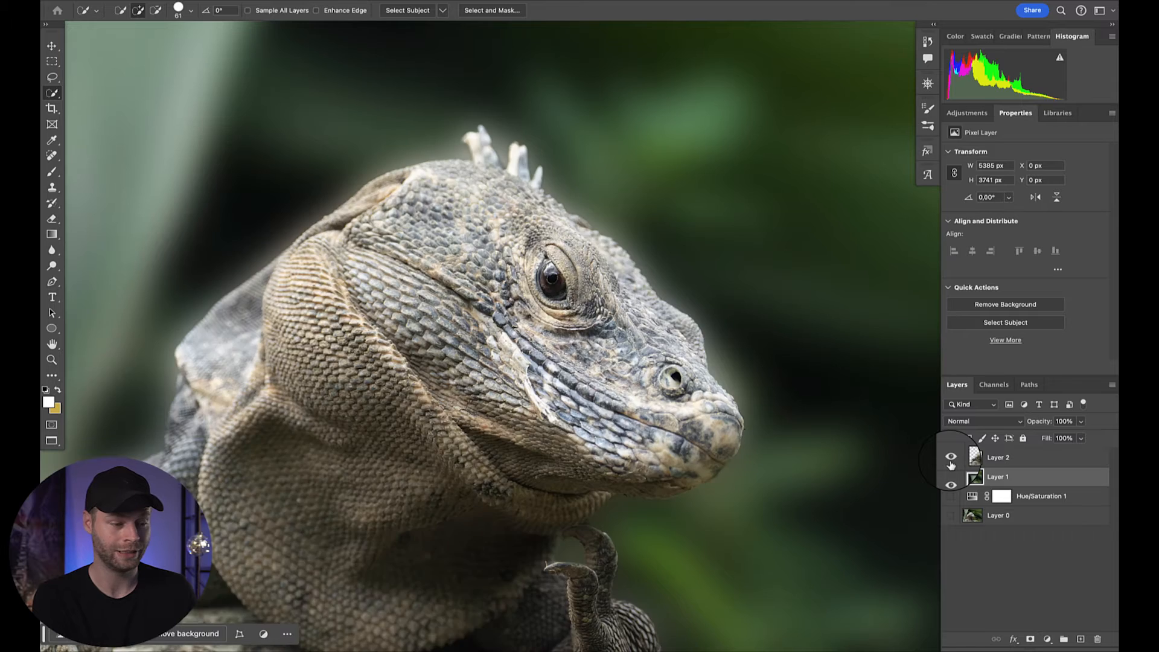
pyautogui.scroll(-5, 740, 448)
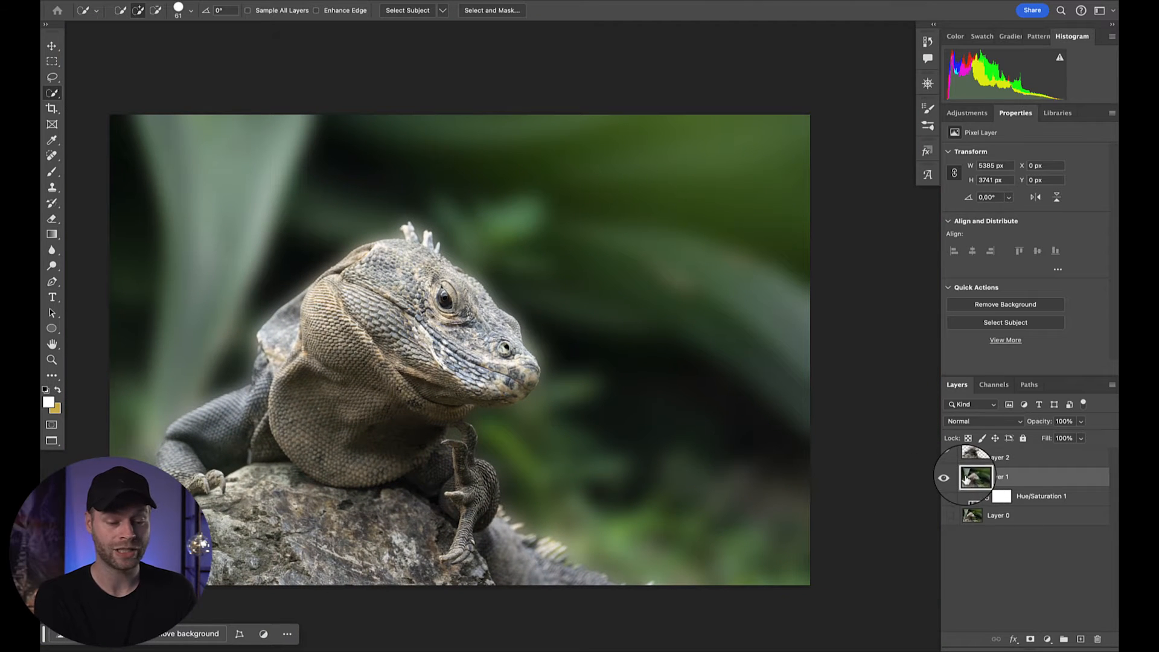
# Start warping the blurred layer and pull its background inward around the iguana's head and upper back
pyautogui.press('super+t')
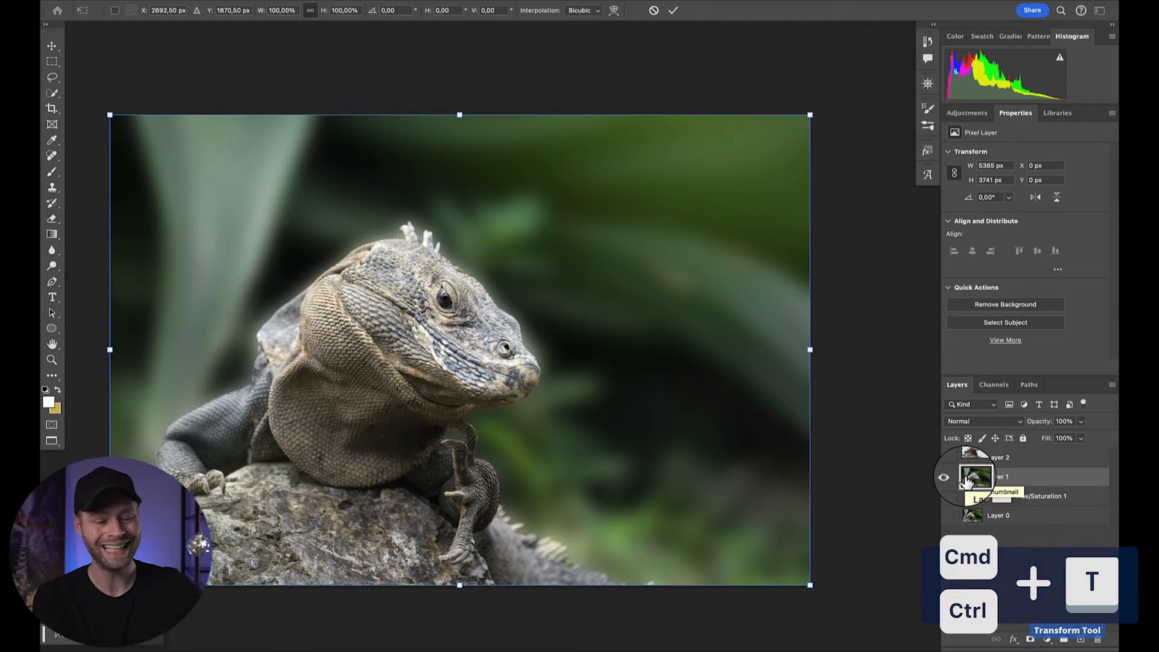
pyautogui.click(615, 11)
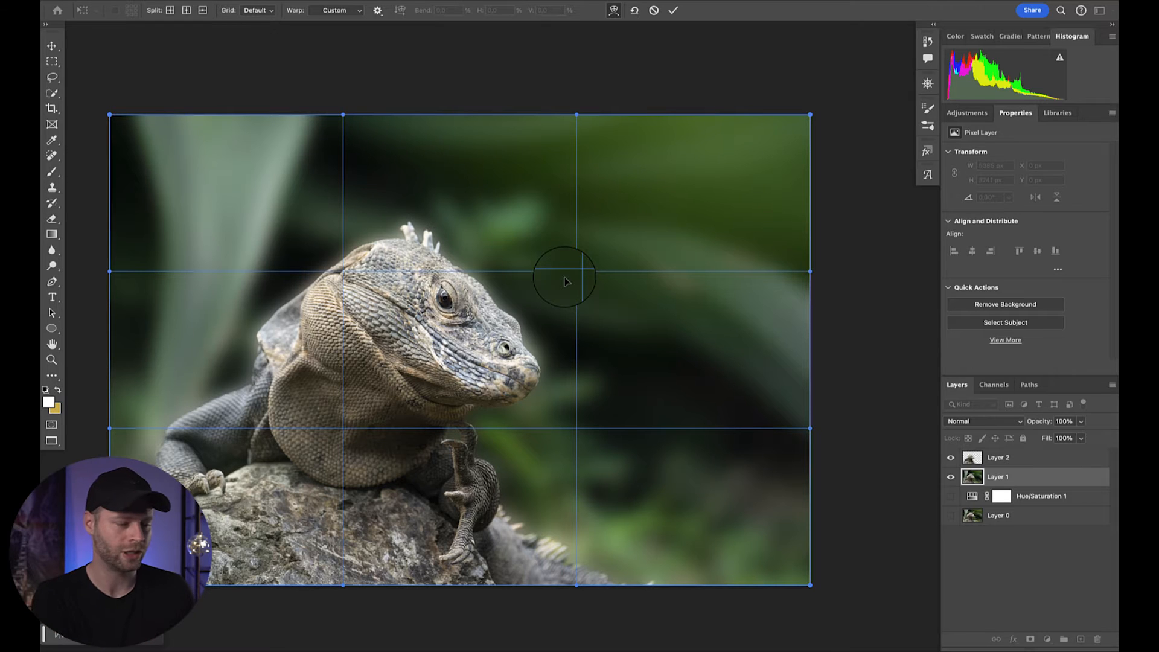
pyautogui.moveTo(543, 266)
pyautogui.mouseDown()
pyautogui.moveTo(530, 269)
pyautogui.moveTo(536, 283)
pyautogui.mouseUp()
pyautogui.moveTo(213, 245); pyautogui.dragTo(222, 261)
# Stretch the warp's left and top edges outward to cover the canvas and adjust the background beside the iguana's back
pyautogui.moveTo(125, 292); pyautogui.dragTo(104, 294)
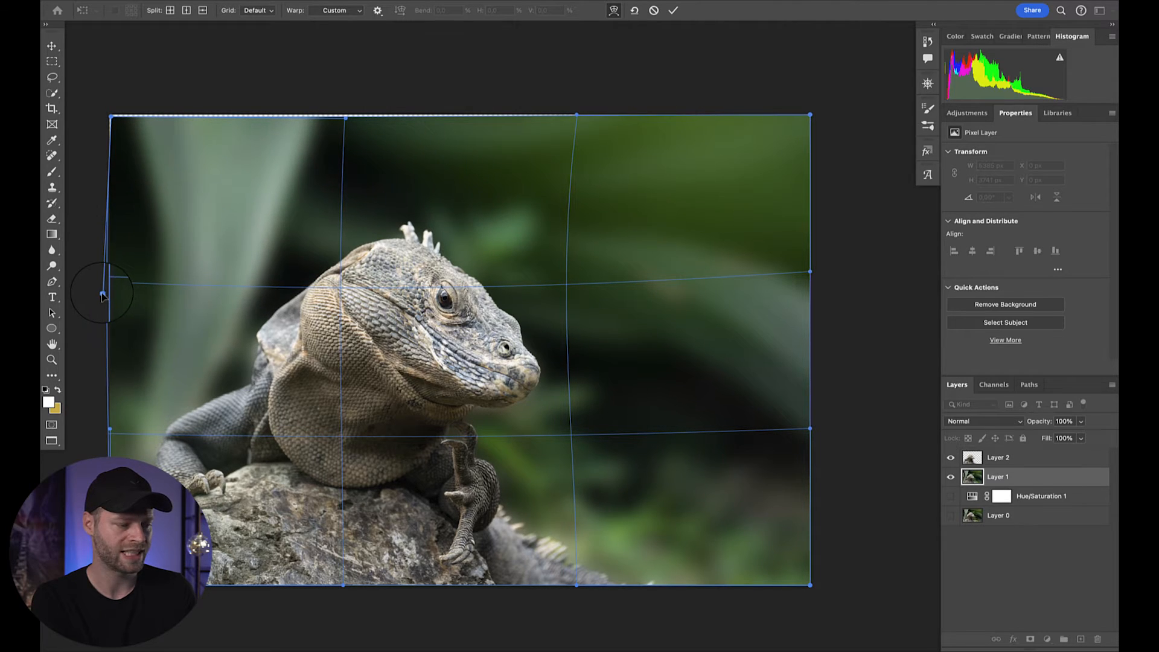
pyautogui.moveTo(345, 118); pyautogui.dragTo(346, 109)
pyautogui.moveTo(111, 116); pyautogui.dragTo(106, 113)
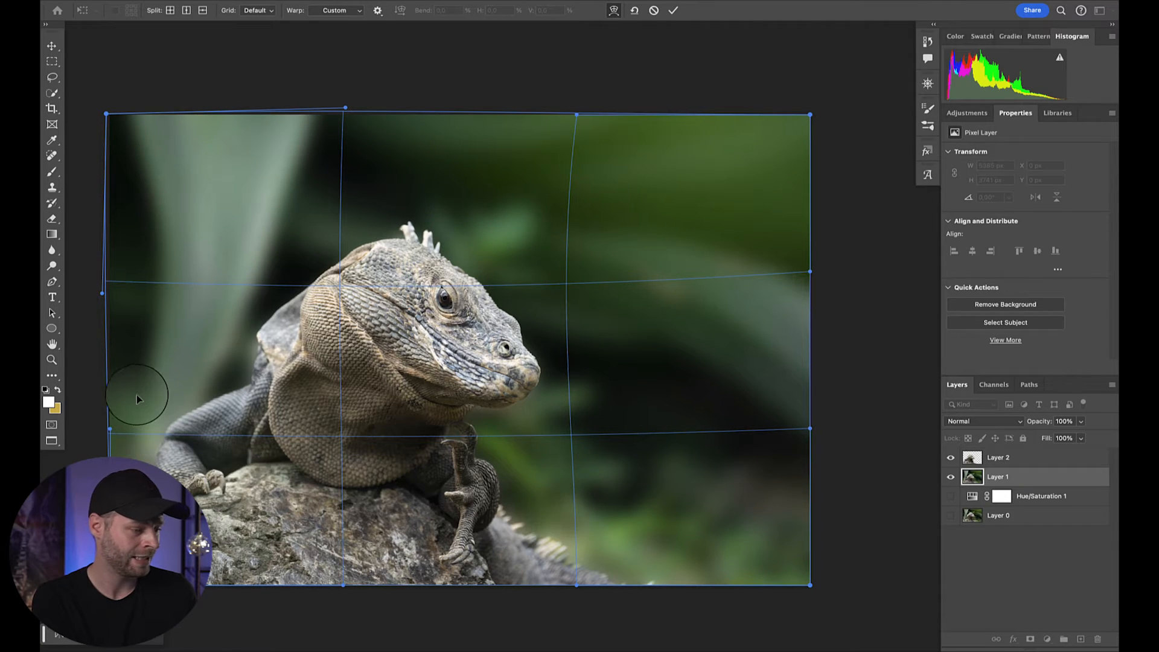
pyautogui.moveTo(137, 398); pyautogui.dragTo(140, 395)
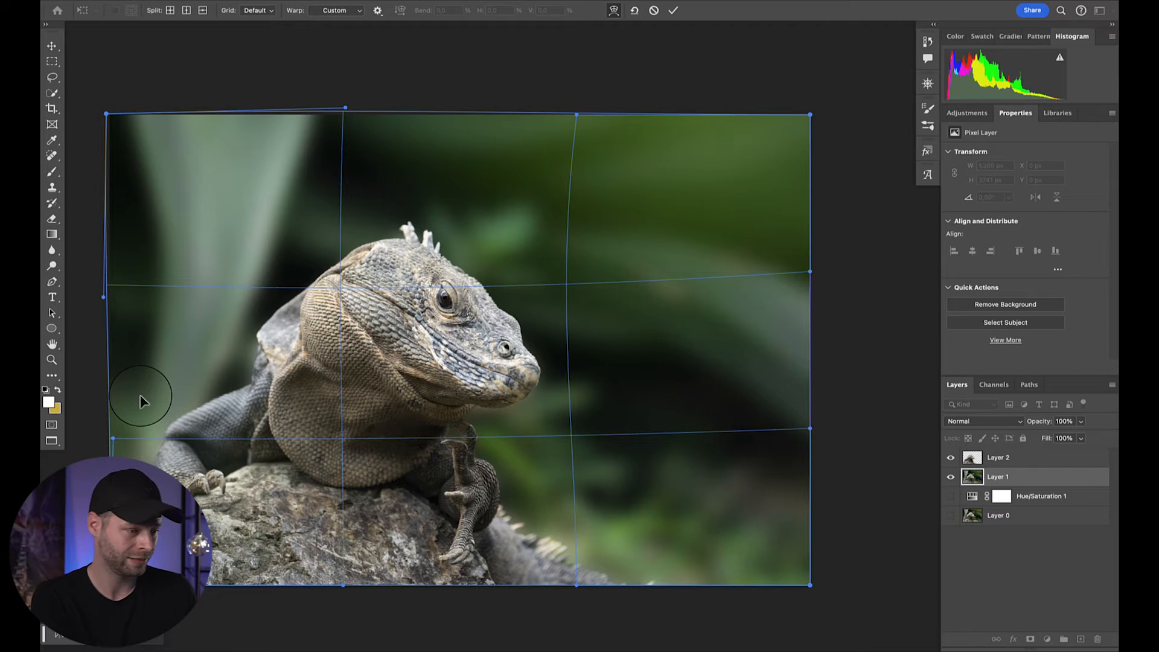
# Pull the warp toward the tail, stretch the bottom and right edges over the canvas borders, and apply the warp
pyautogui.moveTo(590, 468); pyautogui.dragTo(579, 467)
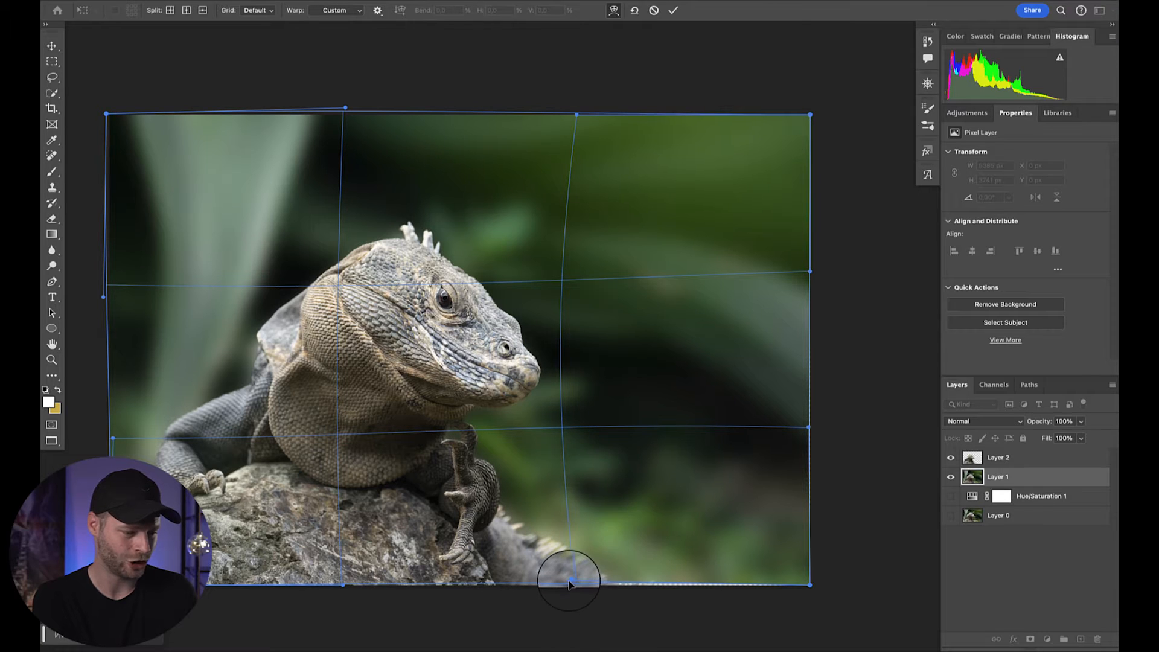
pyautogui.moveTo(570, 584); pyautogui.dragTo(570, 589)
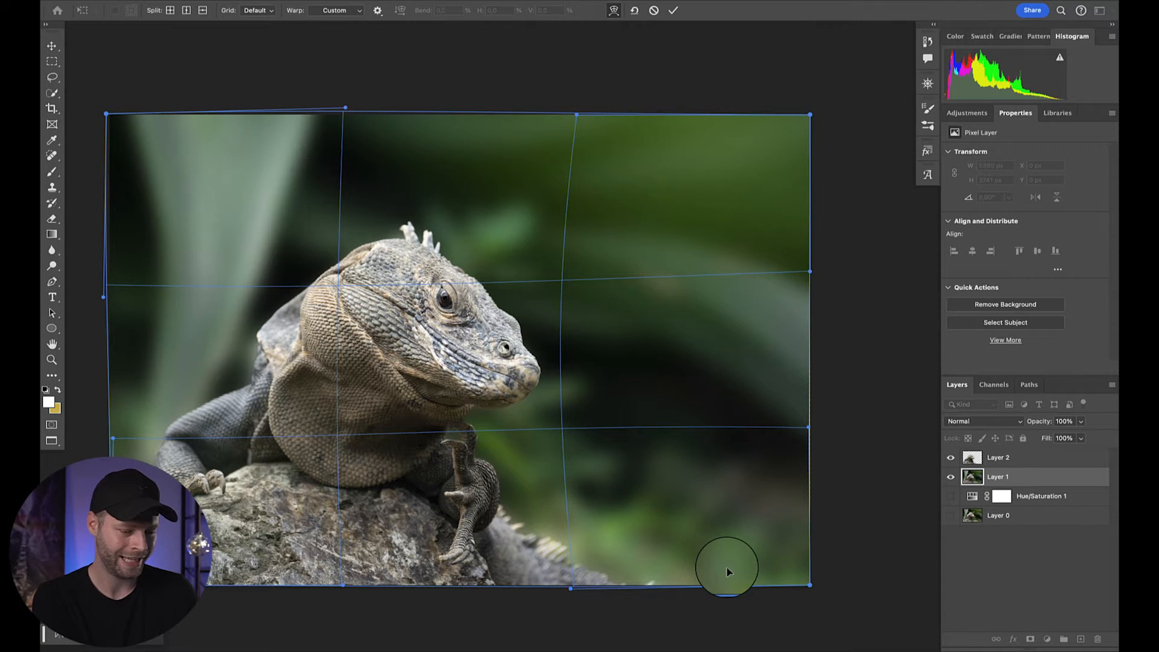
pyautogui.moveTo(809, 428); pyautogui.dragTo(814, 429)
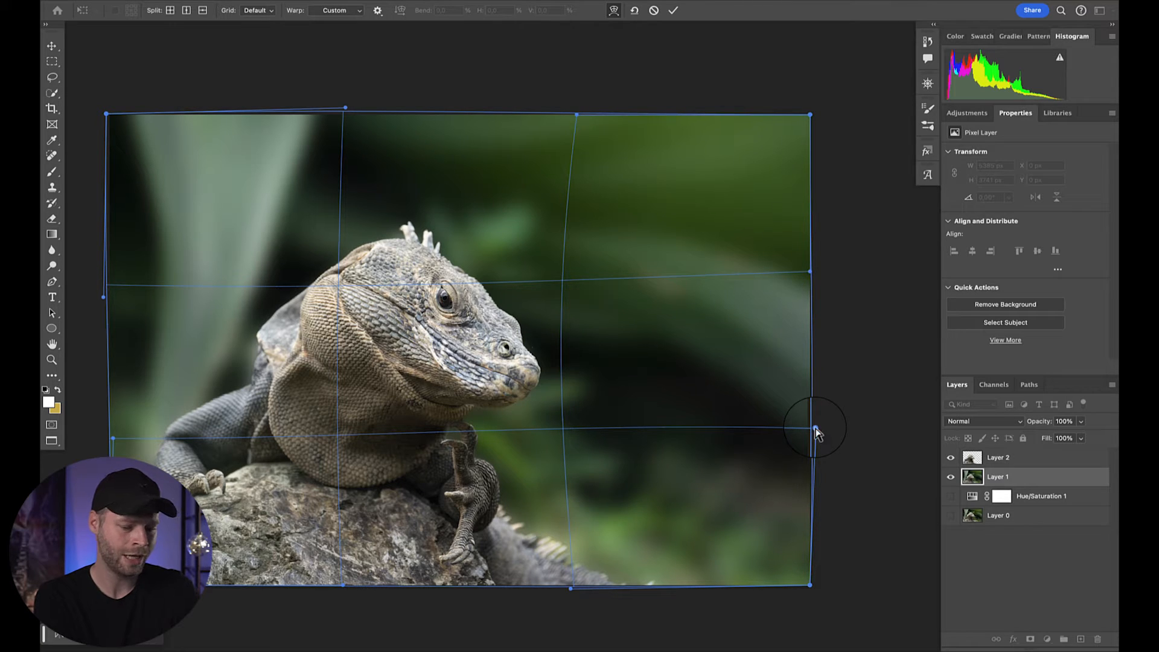
pyautogui.press('Return')
pyautogui.press('w')
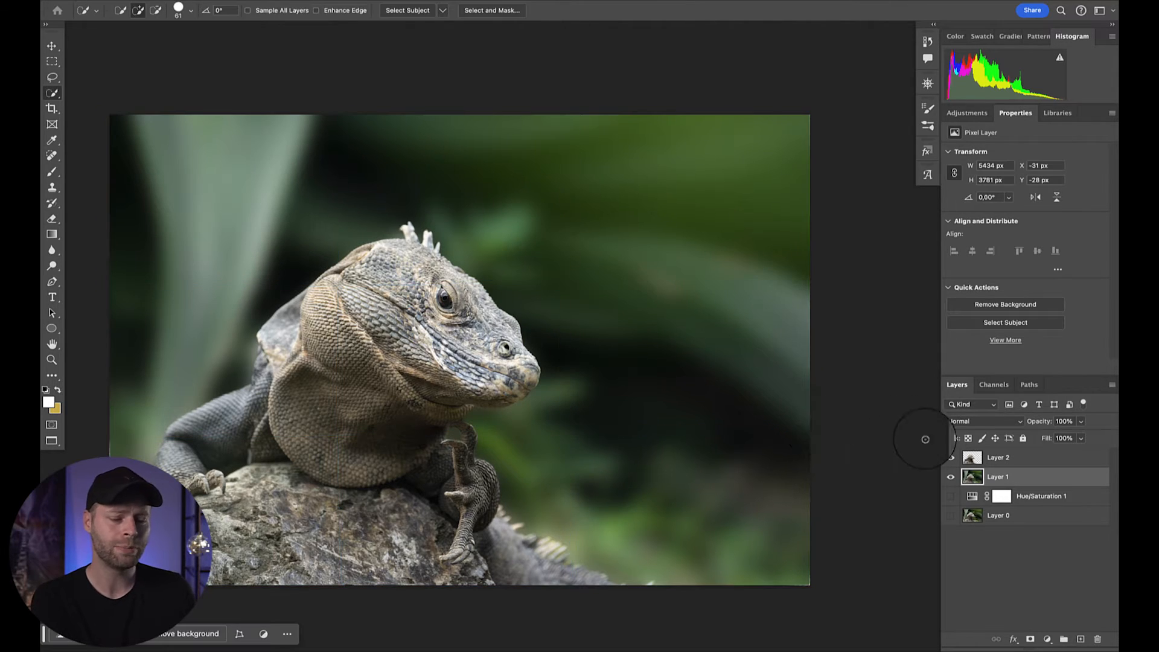
# Compare the blurred composite with the original photo by toggling the visibility of Layer 1 and Layer 0
pyautogui.click(950, 477)
pyautogui.click(950, 477)
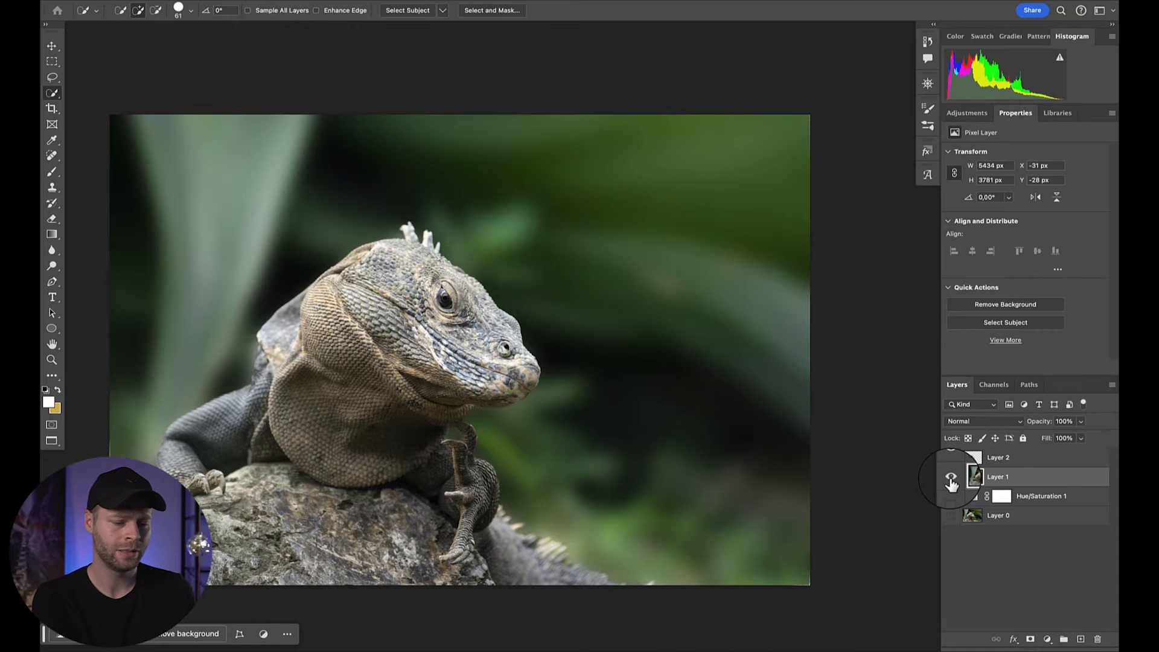
pyautogui.click(952, 516)
pyautogui.click(951, 516)
pyautogui.click(951, 516)
pyautogui.click(952, 516)
pyautogui.click(952, 516)
pyautogui.click(952, 516)
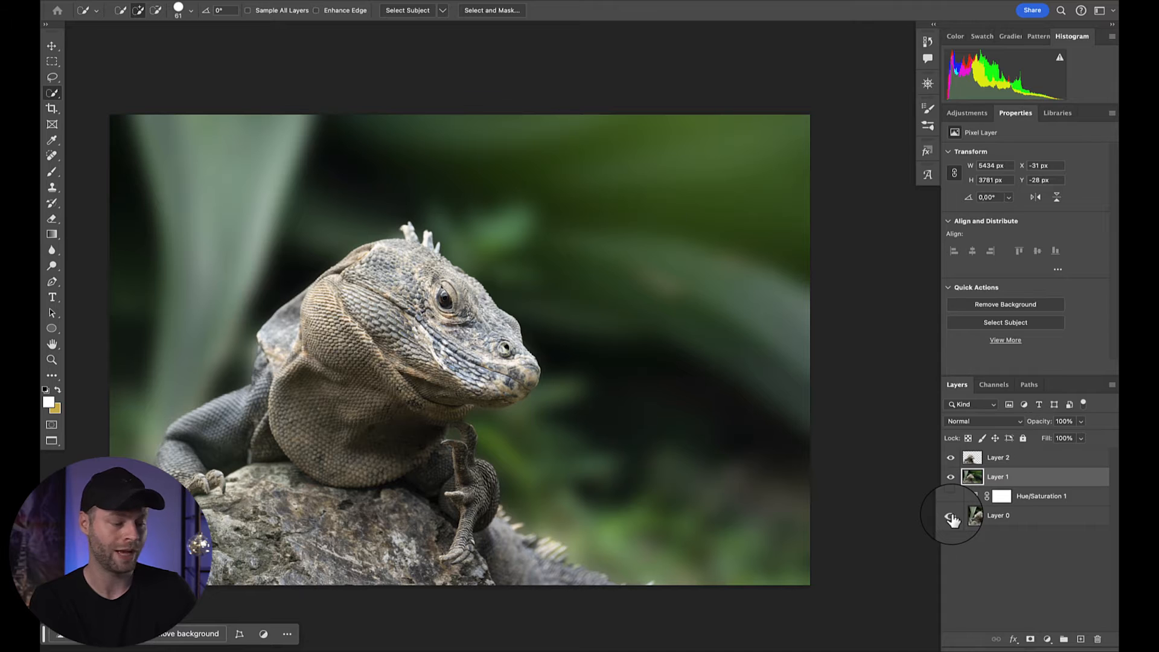
# Stamp all visible layers into a new layer above Layer 2 and raise its Clarity with the Camera Raw Filter
pyautogui.click(973, 459)
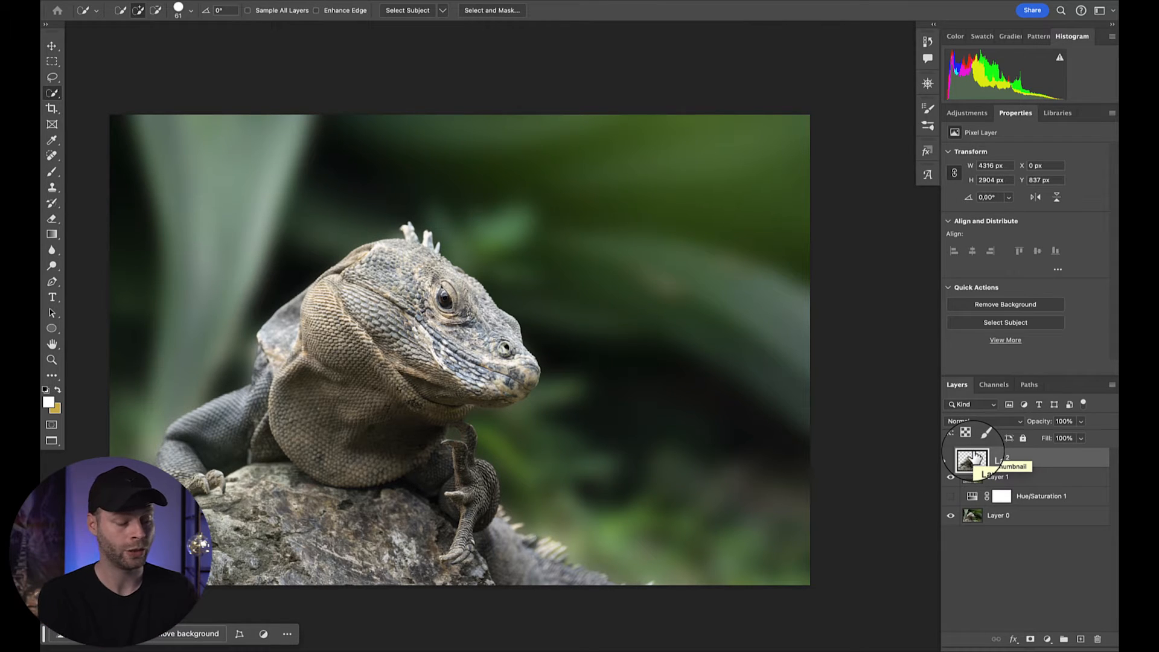
pyautogui.hotkey('ctrl', 'alt', 'shift', 'e')
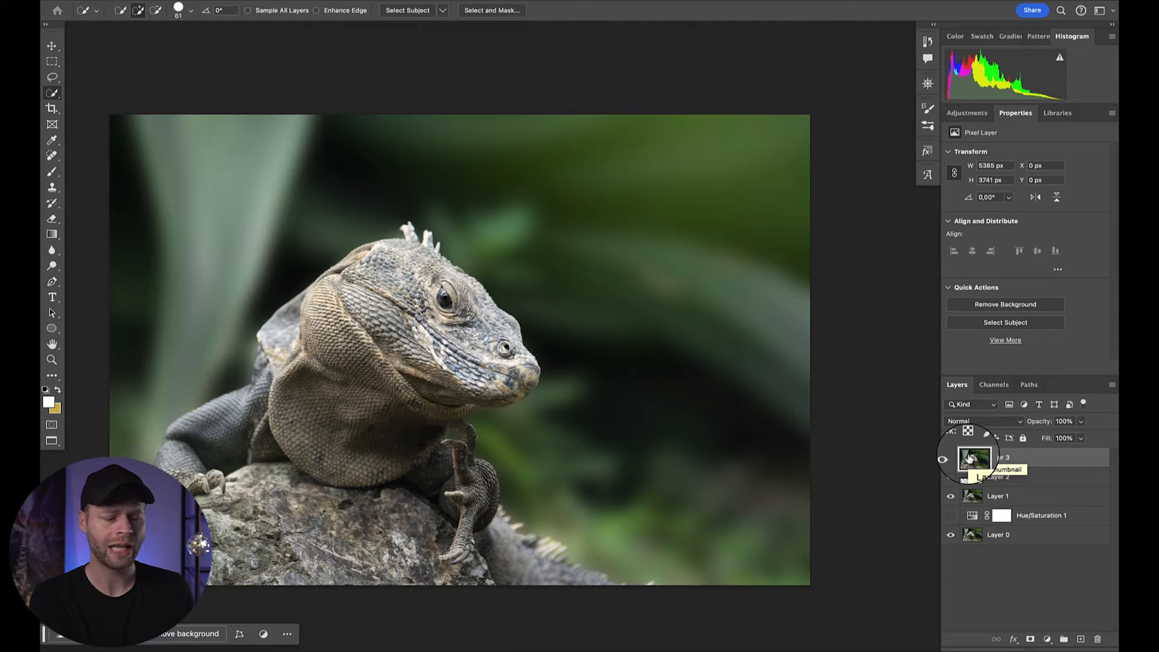
pyautogui.click(360, 2)
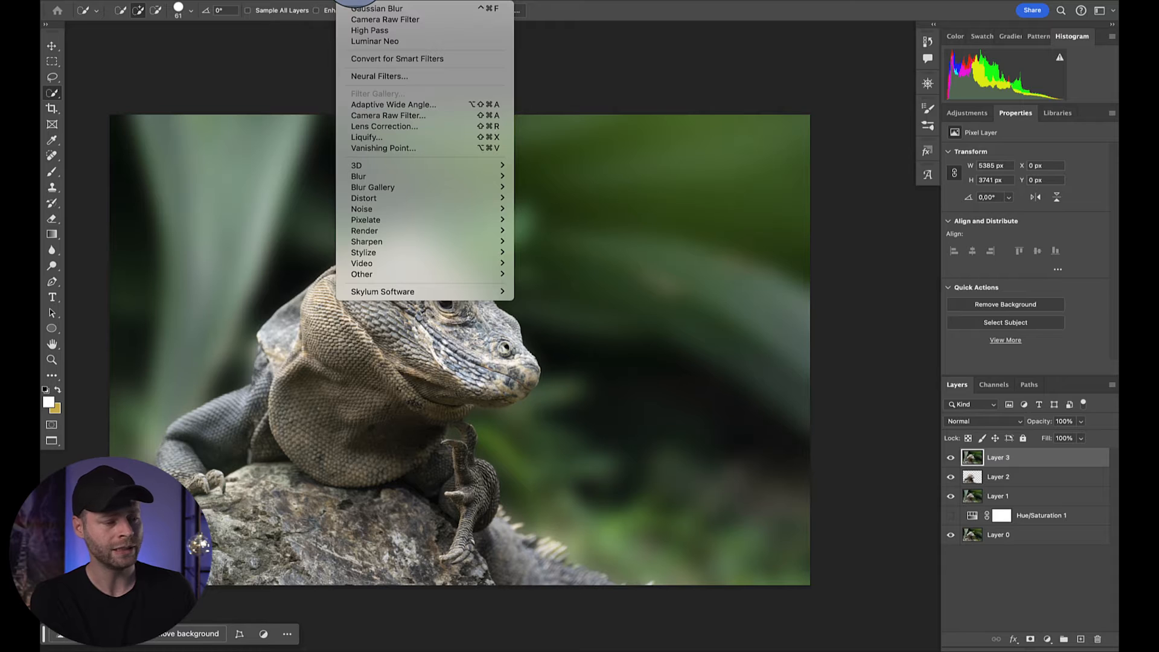
pyautogui.click(389, 115)
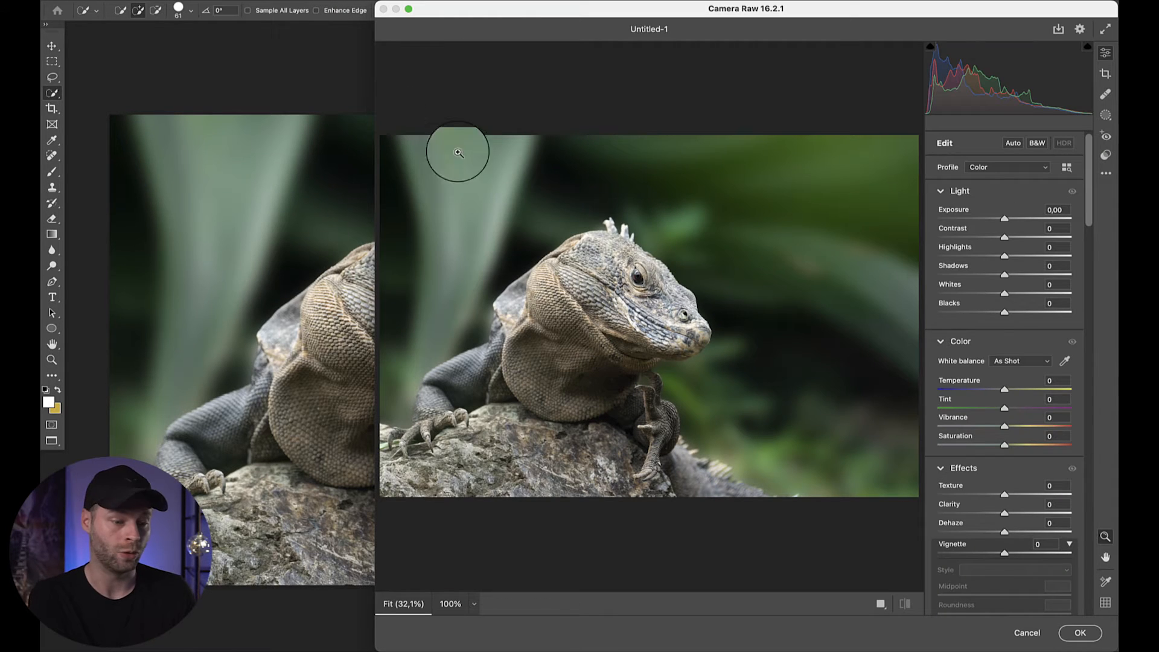
pyautogui.moveTo(998, 518); pyautogui.dragTo(1036, 514)
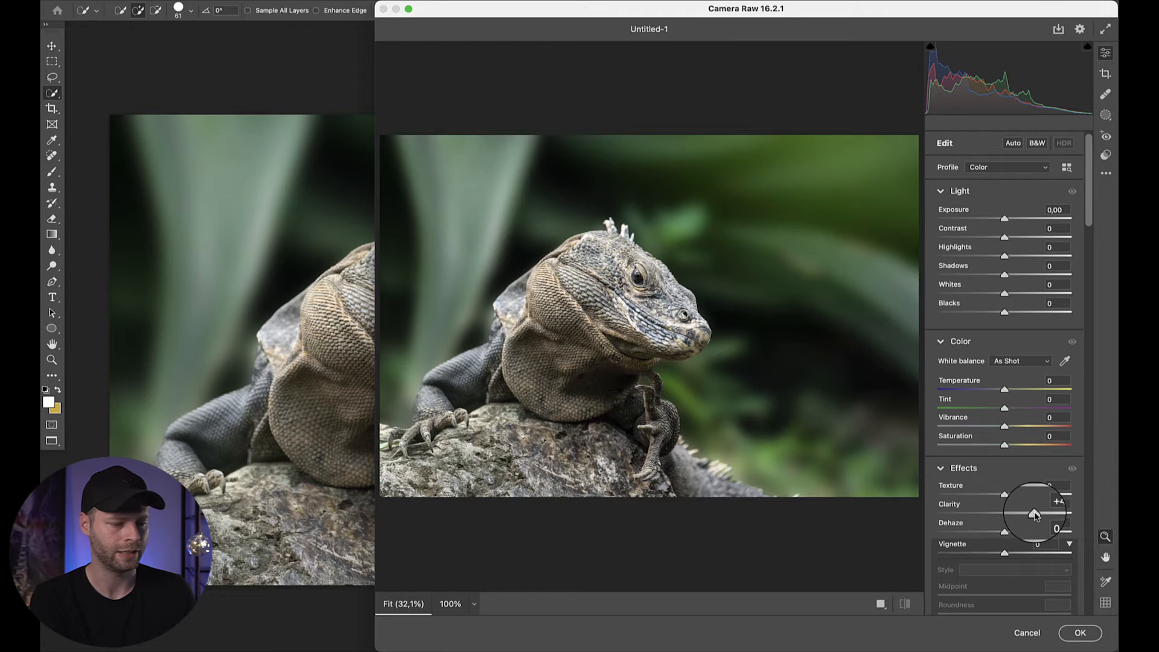
pyautogui.click(1080, 633)
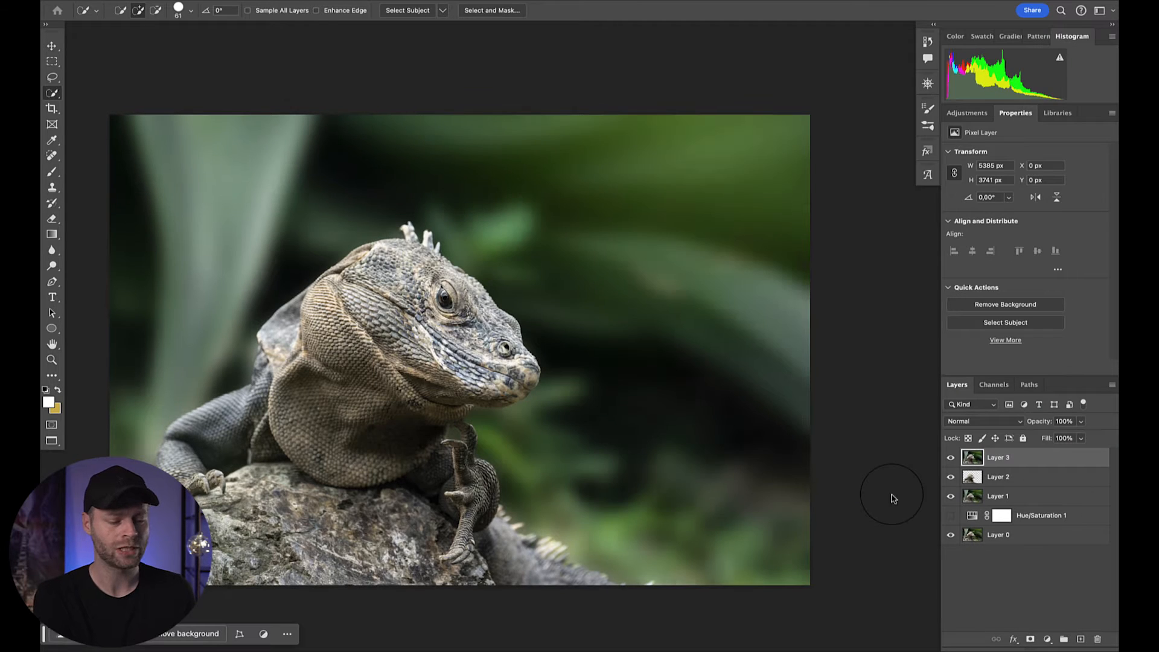
# Add a layer mask to the stamped layer with increased Clarity and invert the mask to black
pyautogui.click(1029, 638)
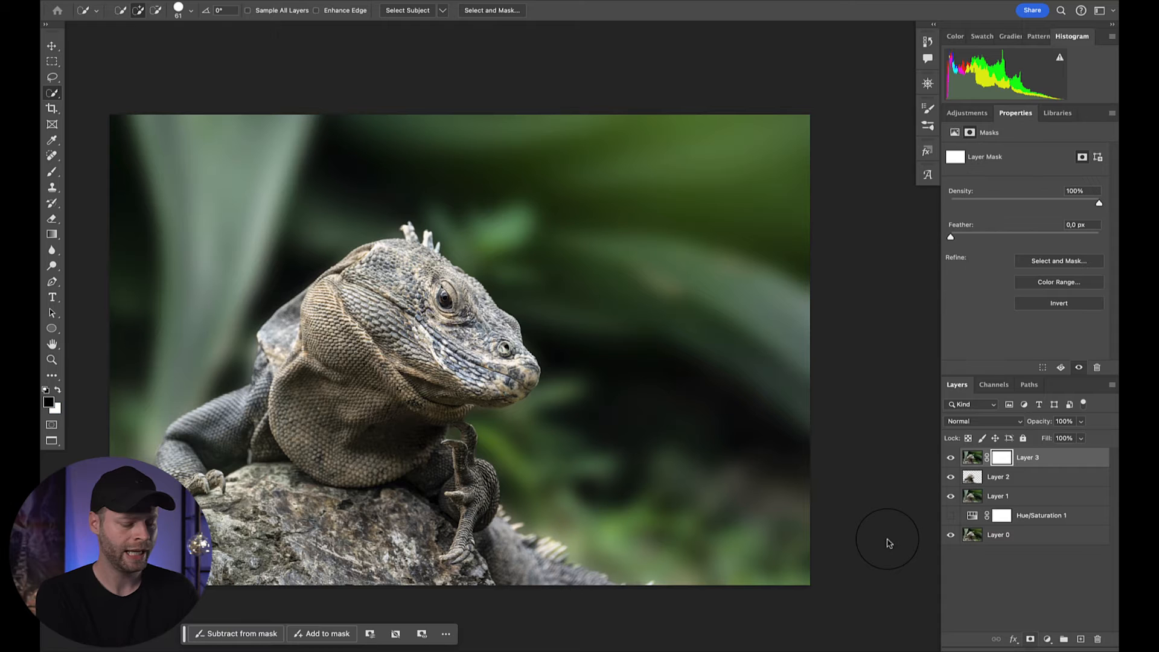
pyautogui.hotkey('ctrl', 'i')
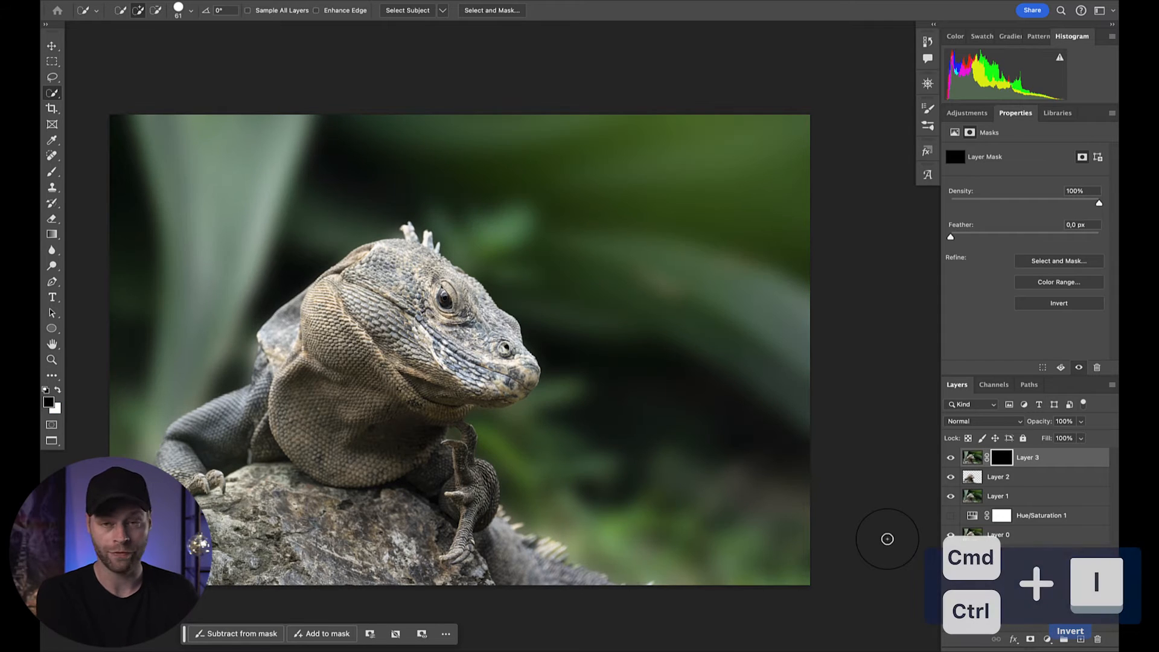
# Paint white on Layer 3's mask over the iguana's head with a large soft brush at 40% opacity
pyautogui.press('b')
pyautogui.press('x')
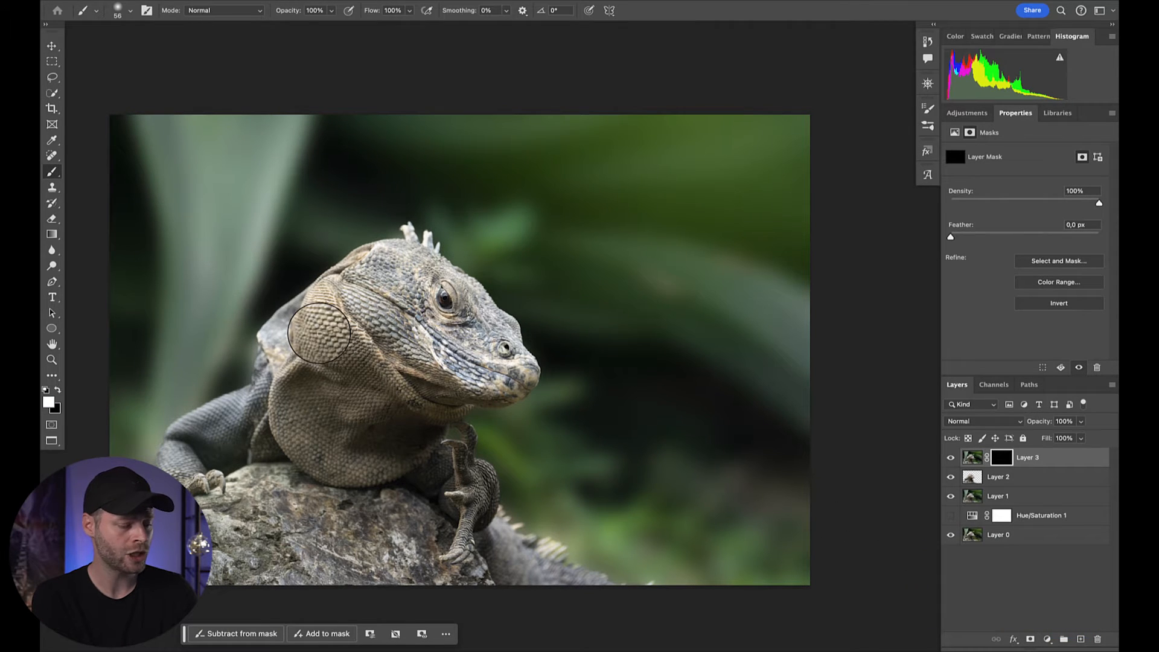
pyautogui.moveTo(284, 280)
pyautogui.mouseDown()
pyautogui.moveTo(367, 313)
pyautogui.moveTo(388, 295)
pyautogui.moveTo(339, 308)
pyautogui.moveTo(420, 316)
pyautogui.mouseUp()
pyautogui.hotkey('ctrl', '+')
pyautogui.moveTo(307, 298); pyautogui.dragTo(377, 310)
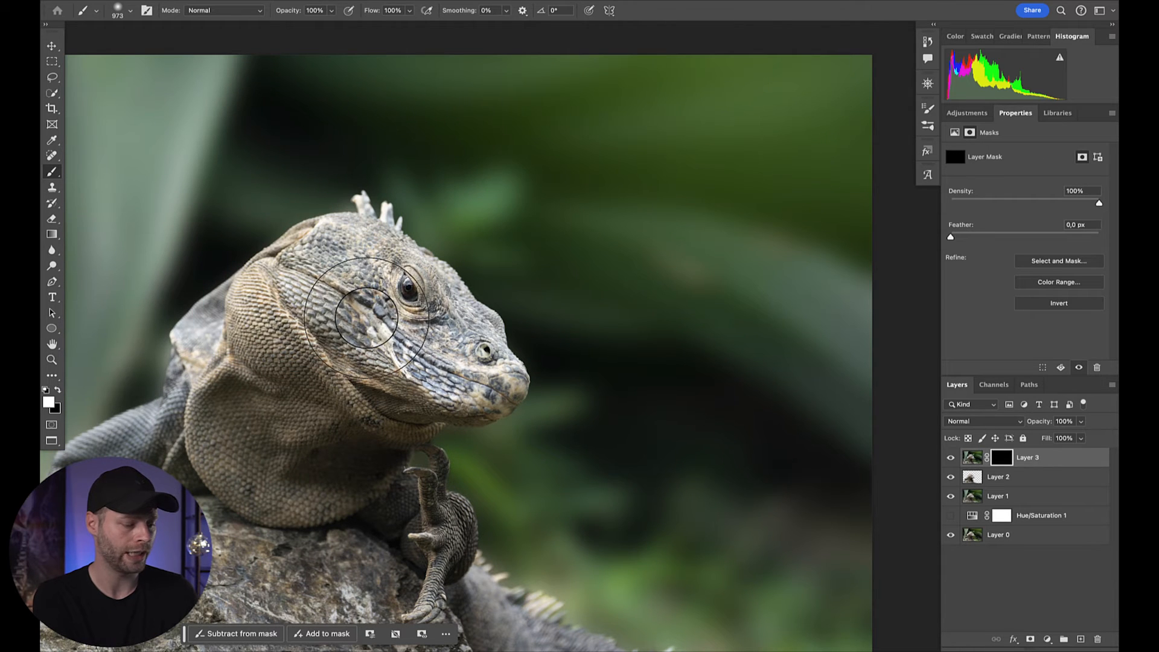
pyautogui.moveTo(366, 318); pyautogui.dragTo(354, 305)
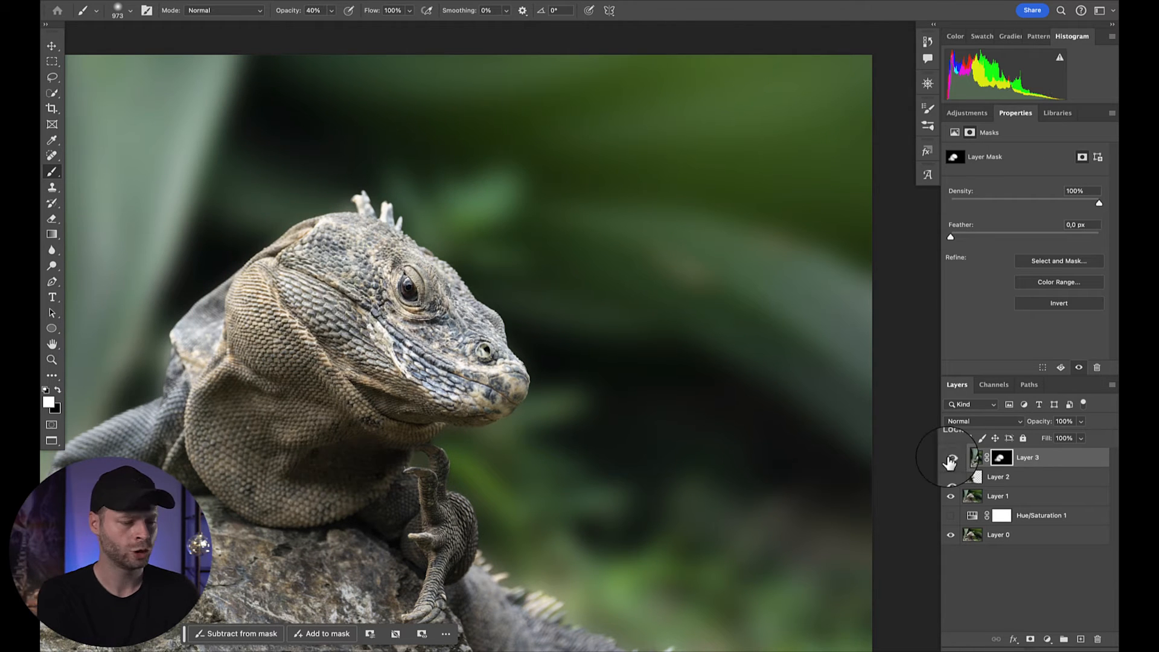
# Compare the iguana's head with and without the masked Clarity effect by toggling Layer 3, including a close-up view
pyautogui.click(950, 458)
pyautogui.click(950, 458)
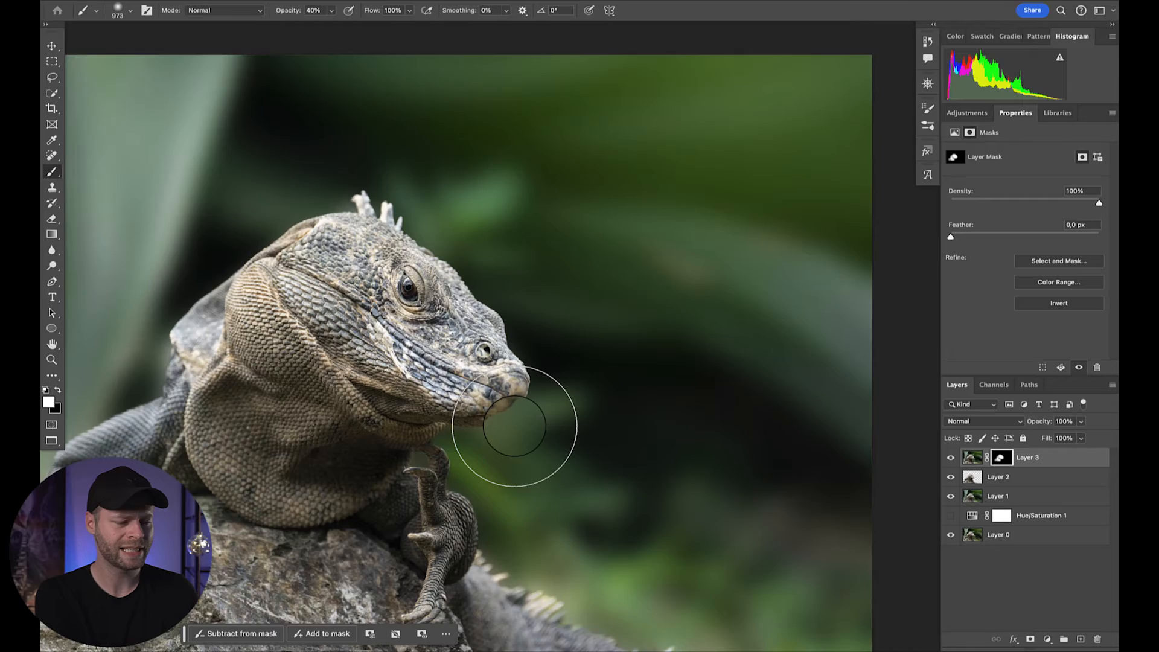
pyautogui.scroll(5, 514, 426)
pyautogui.hscroll(-5, 514, 427)
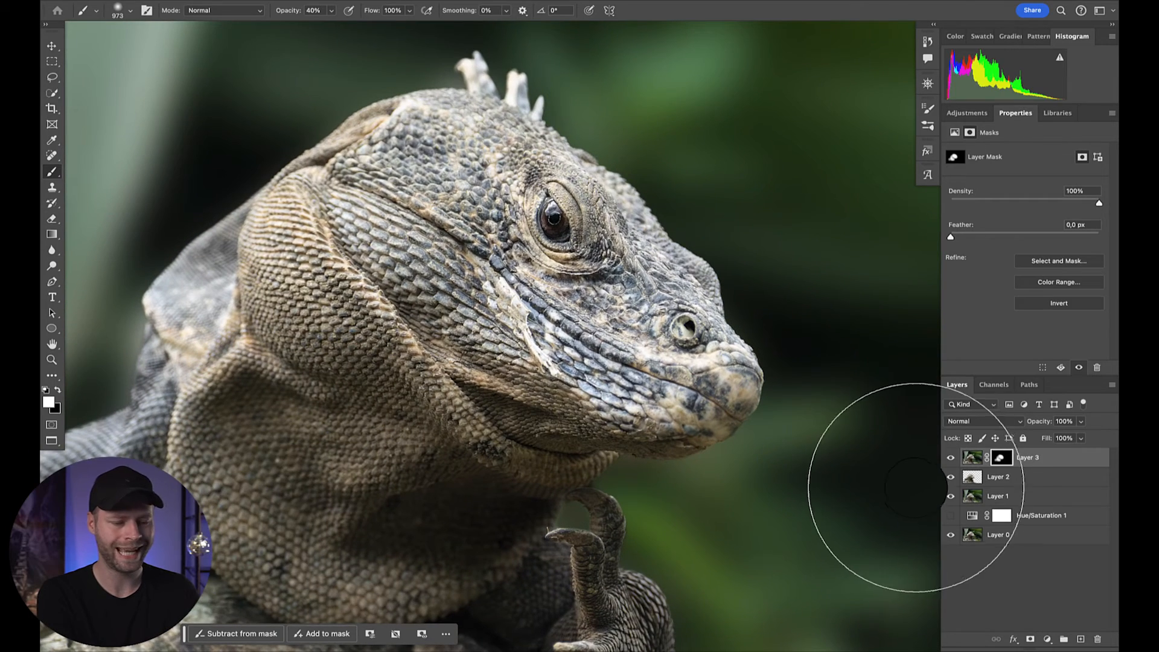
pyautogui.click(949, 458)
pyautogui.click(950, 458)
pyautogui.click(950, 460)
pyautogui.click(951, 462)
pyautogui.hotkey('ctrl', '0')
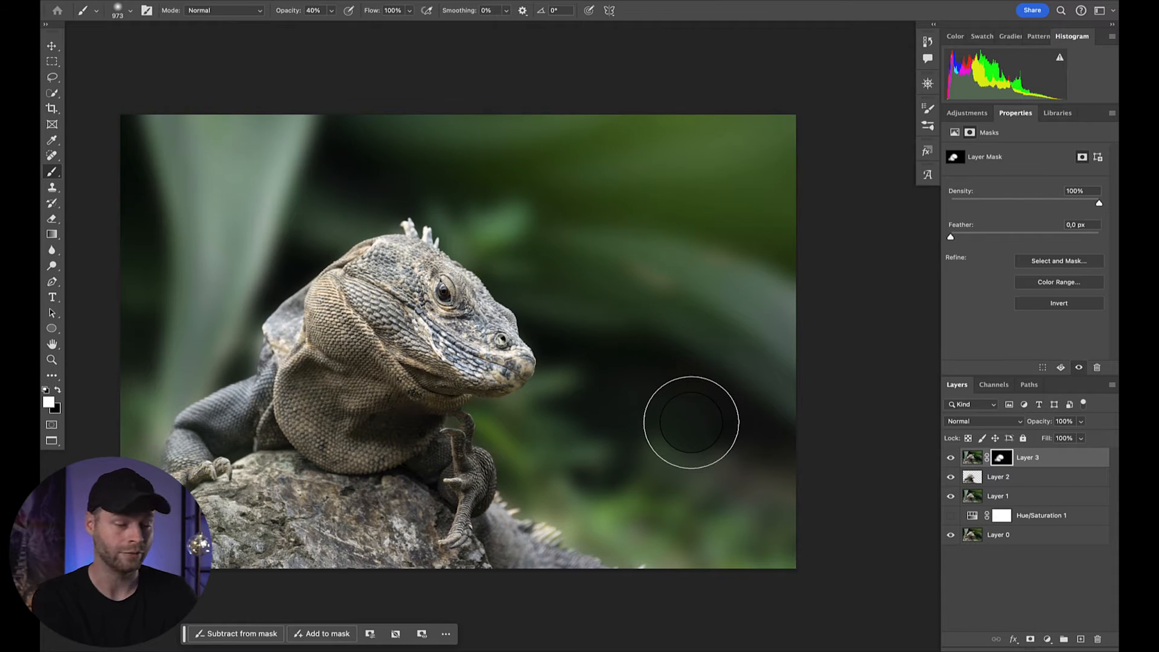
# Add a Hue/Saturation adjustment layer and set its Greens to Hue +39, Saturation -7 and Lightness -14
pyautogui.click(967, 113)
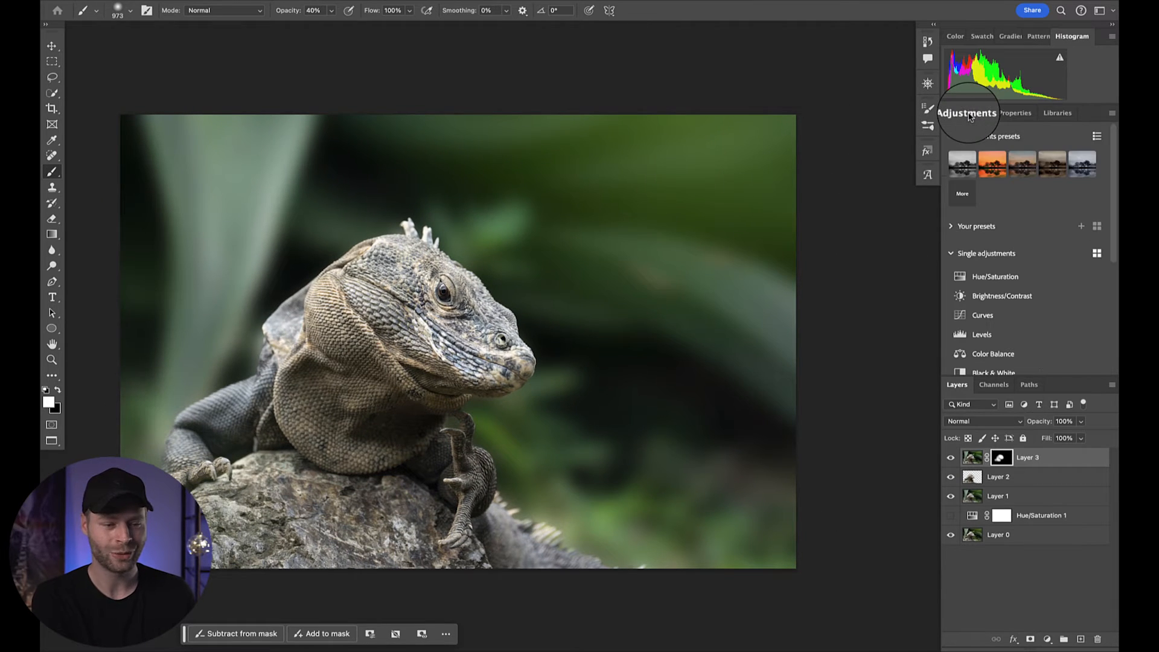
pyautogui.click(993, 277)
pyautogui.click(996, 169)
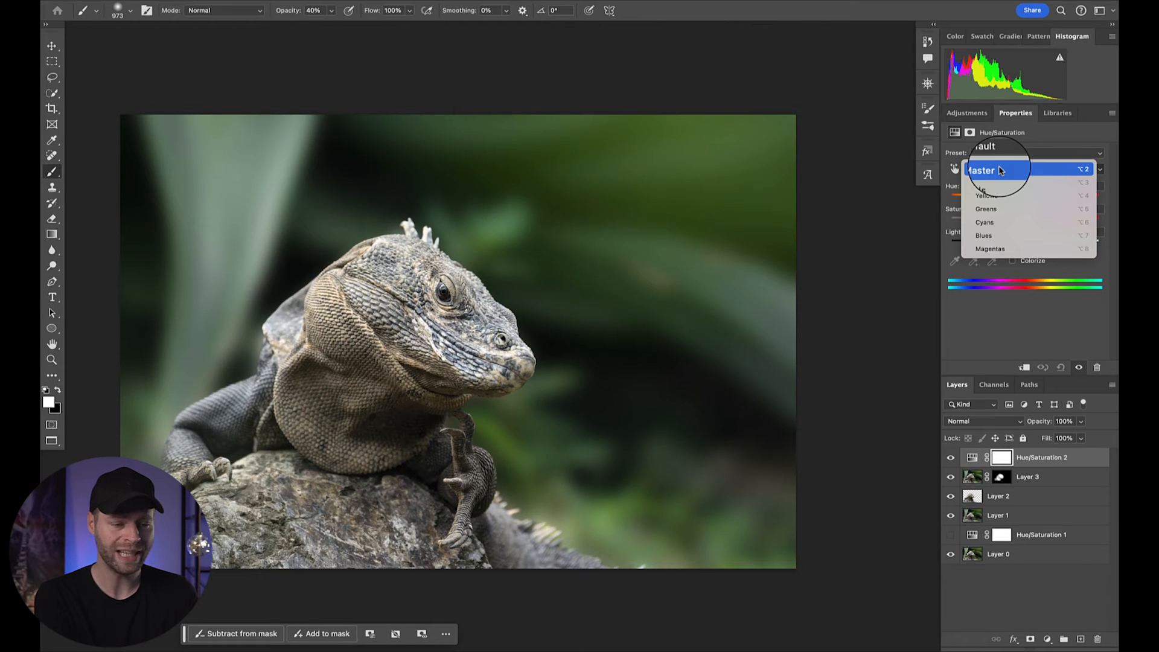
pyautogui.click(990, 210)
pyautogui.moveTo(1025, 196); pyautogui.dragTo(1053, 207)
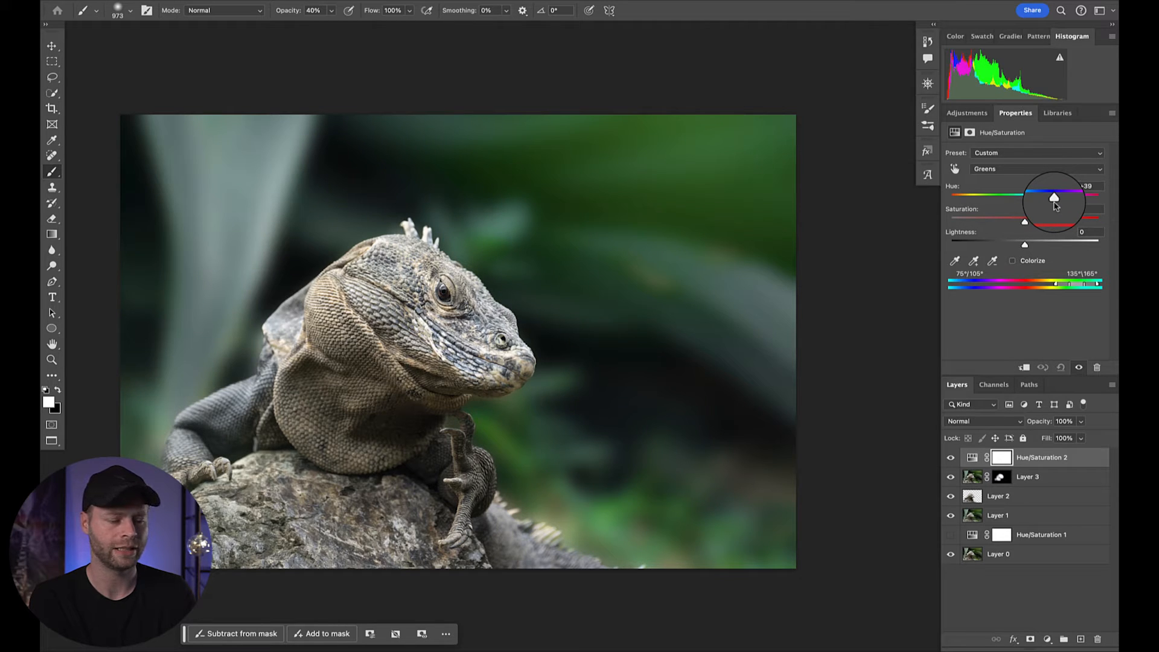
pyautogui.click(1024, 222)
pyautogui.moveTo(1024, 224); pyautogui.dragTo(1018, 246)
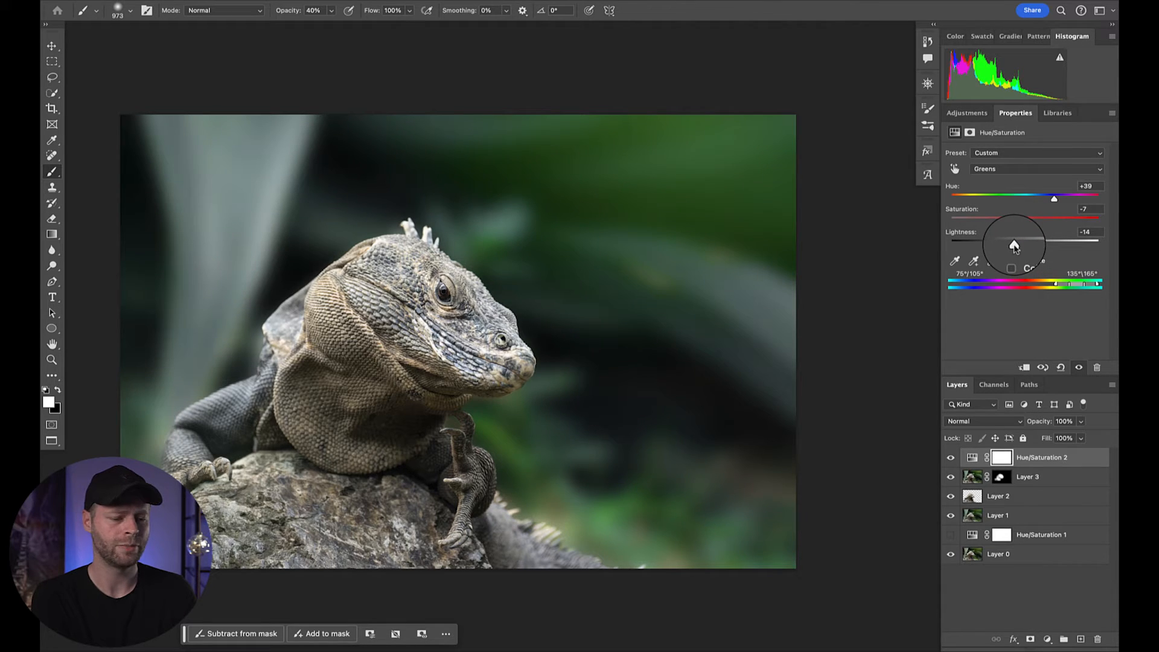
# Compare the background greens before and after the color shift by toggling the Hue/Saturation 2 layer
pyautogui.click(950, 458)
pyautogui.click(951, 458)
pyautogui.click(952, 459)
pyautogui.click(951, 459)
pyautogui.click(951, 458)
pyautogui.click(951, 459)
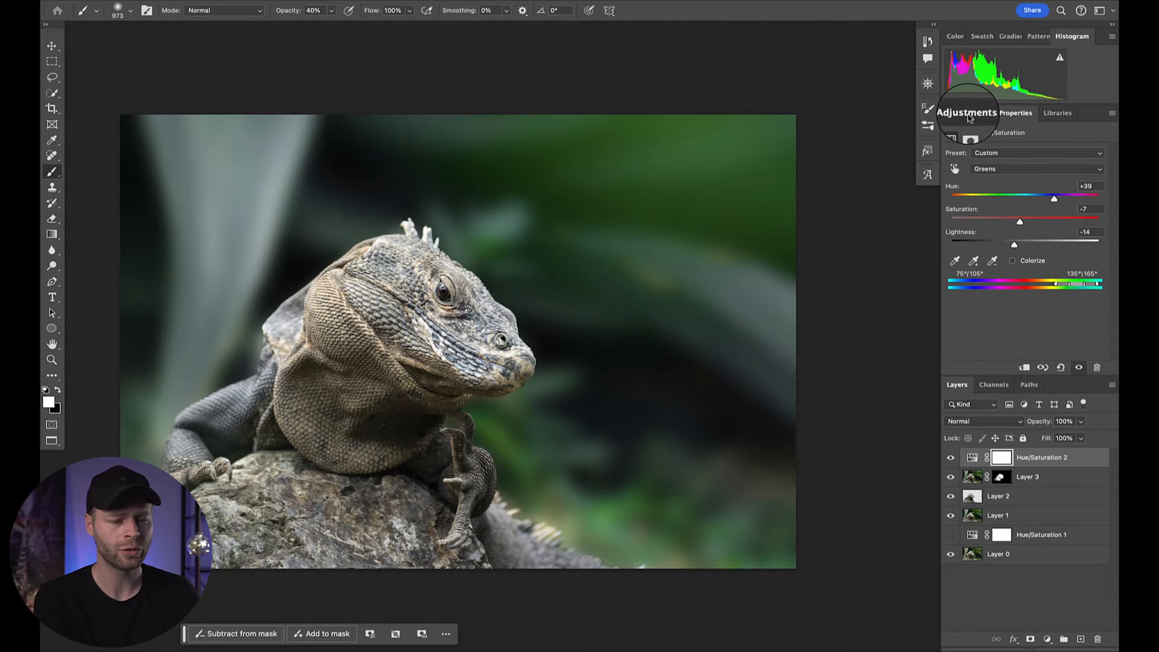
# Add a Curves layer darkened with a point at Input 143, Output 81 and white point output 188, and invert its mask
pyautogui.click(967, 113)
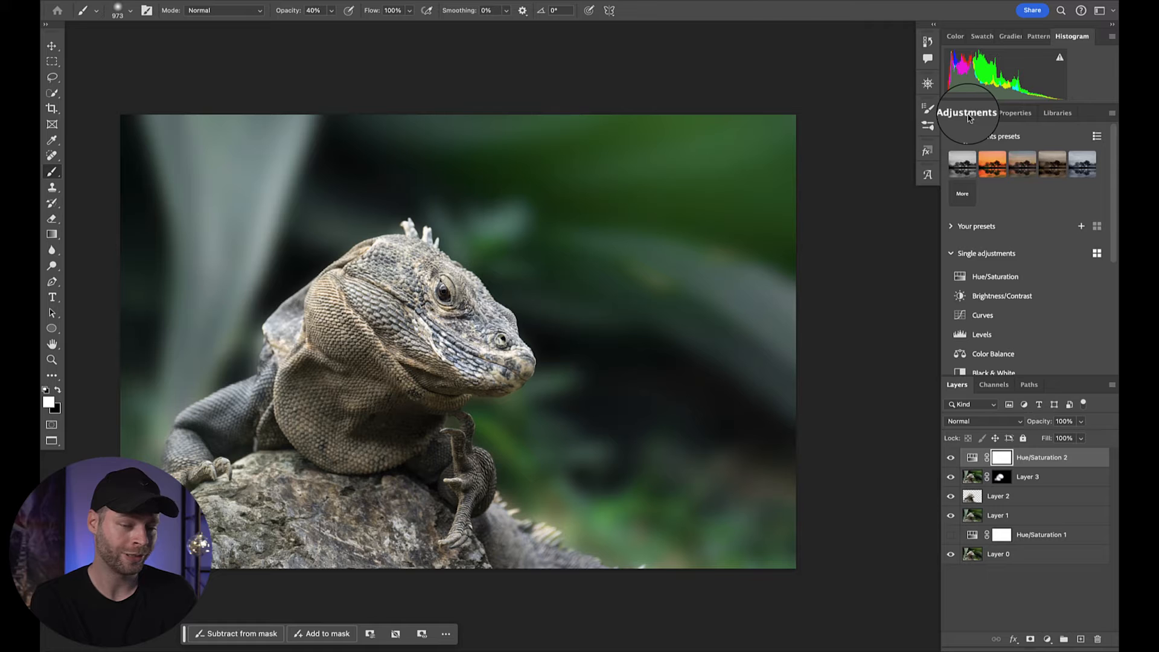
pyautogui.click(982, 315)
pyautogui.moveTo(1034, 243); pyautogui.dragTo(1044, 263)
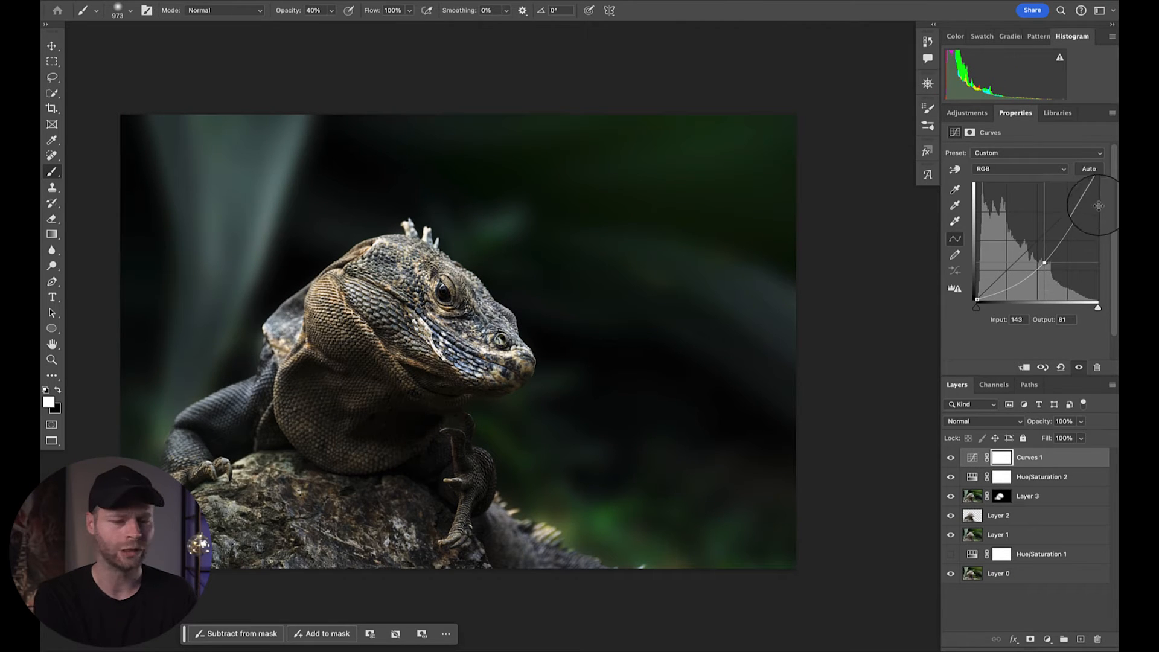
pyautogui.moveTo(1098, 183); pyautogui.dragTo(1105, 214)
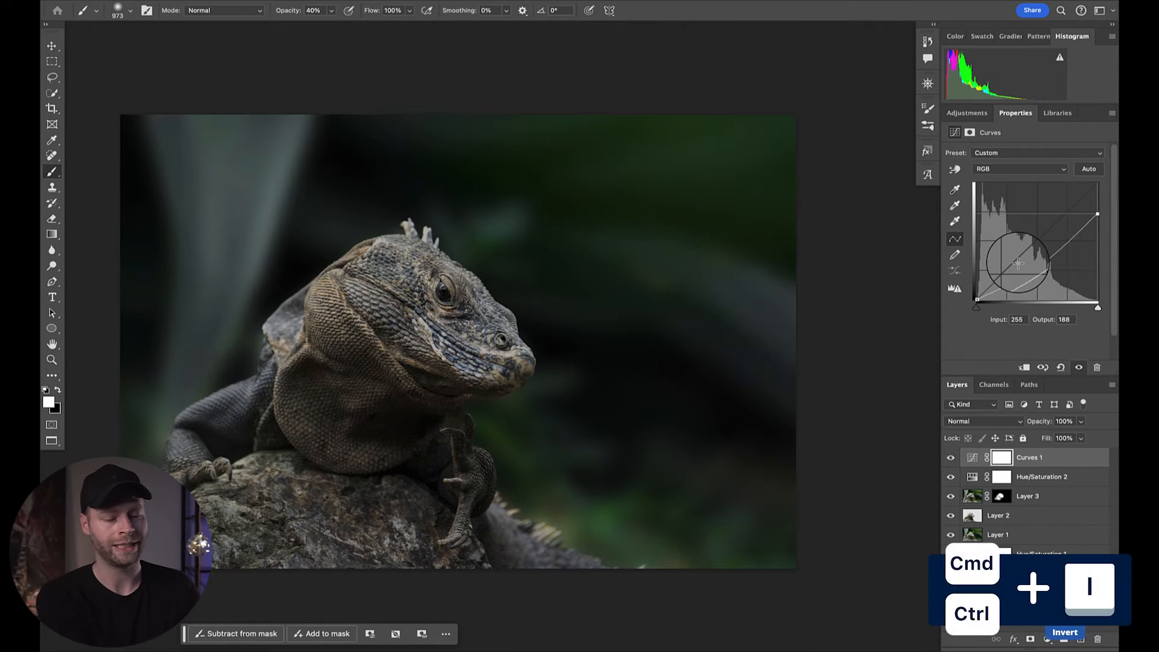
pyautogui.hotkey('ctrl', 'i')
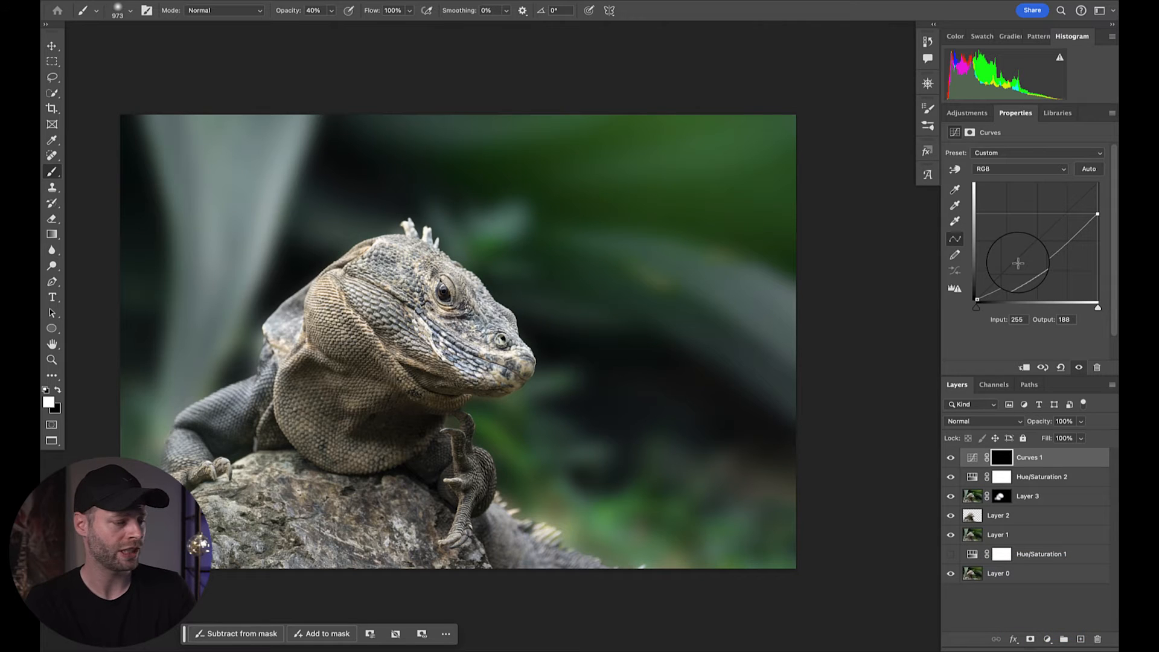
# Draw a linear gradient on the Curves 1 mask from the rock up to the neck and shift it down to darken the foreground
pyautogui.press('g')
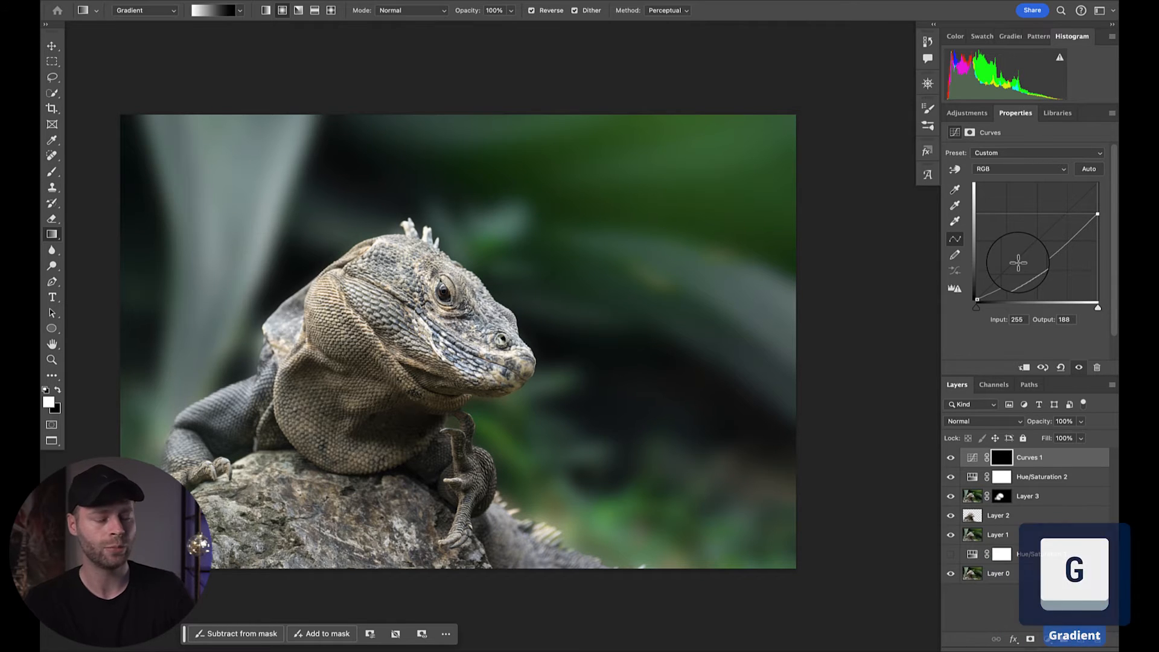
pyautogui.click(265, 10)
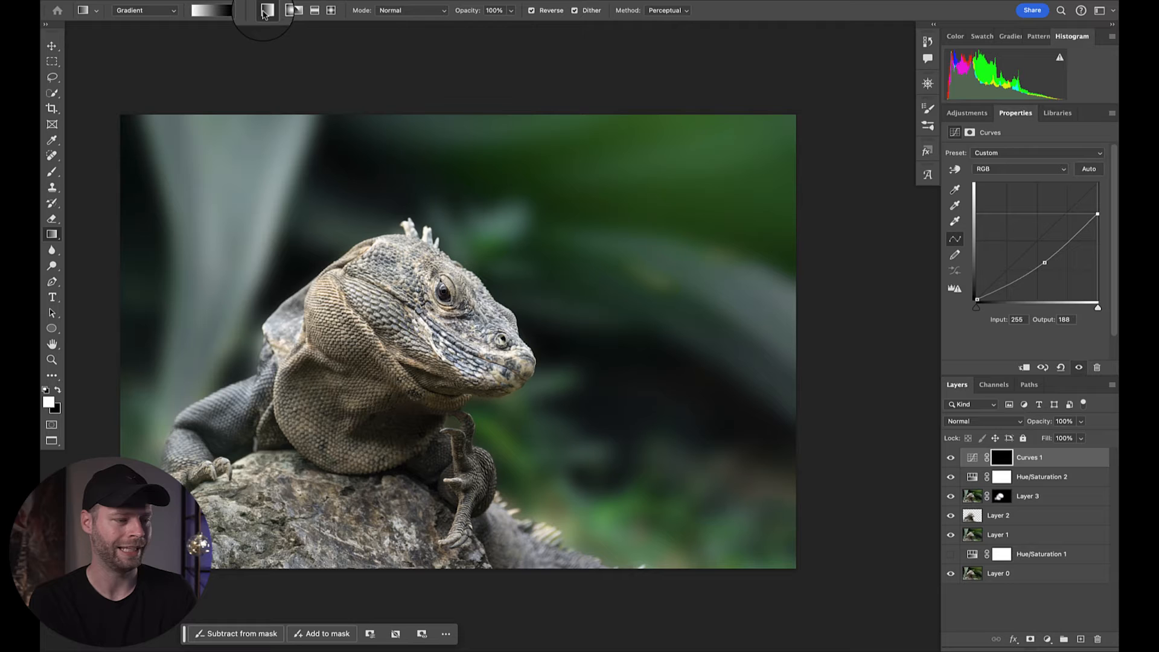
pyautogui.moveTo(268, 519); pyautogui.dragTo(324, 289)
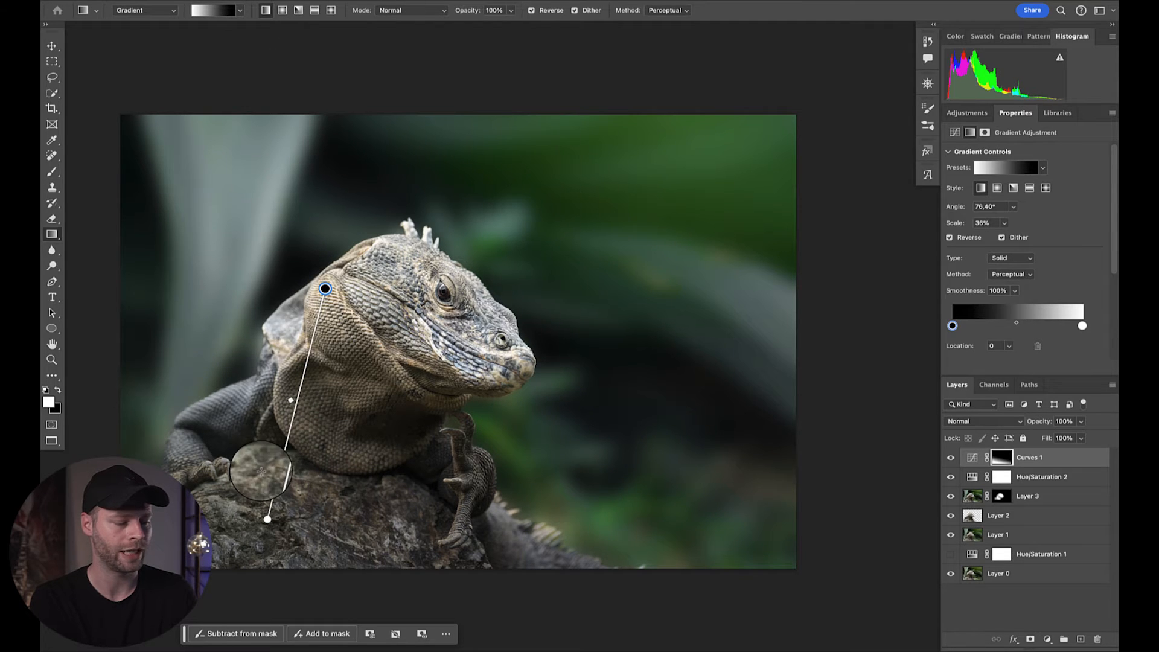
pyautogui.moveTo(282, 463); pyautogui.dragTo(276, 533)
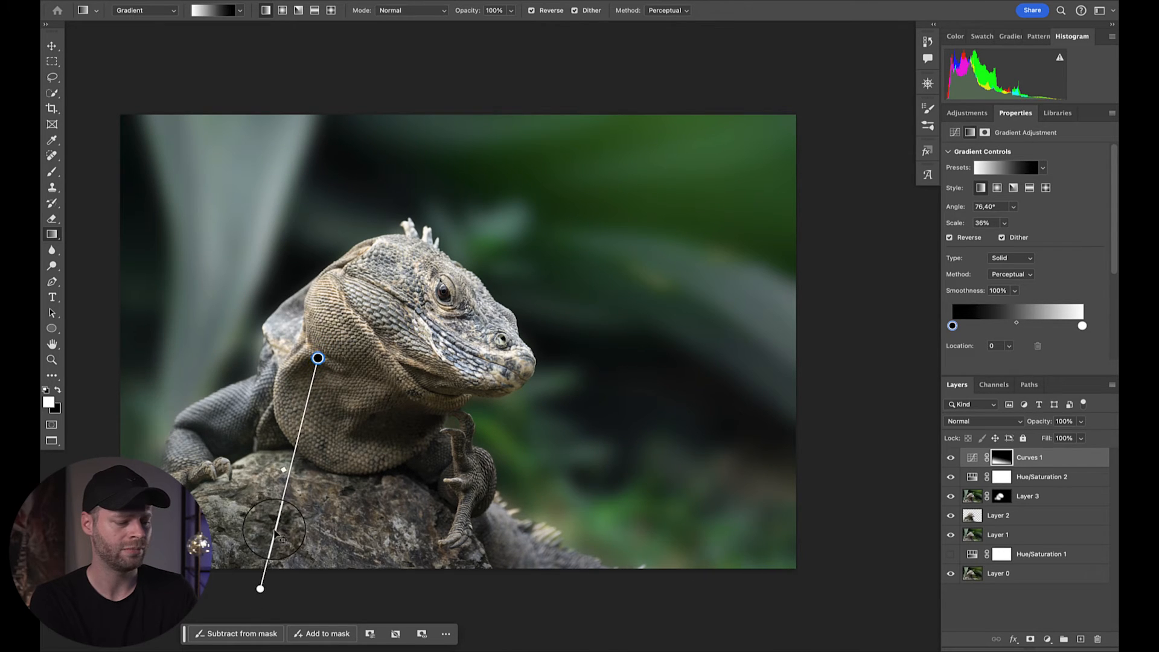
# Compare the rock with and without the foreground darkening by toggling the Curves 1 layer
pyautogui.click(950, 457)
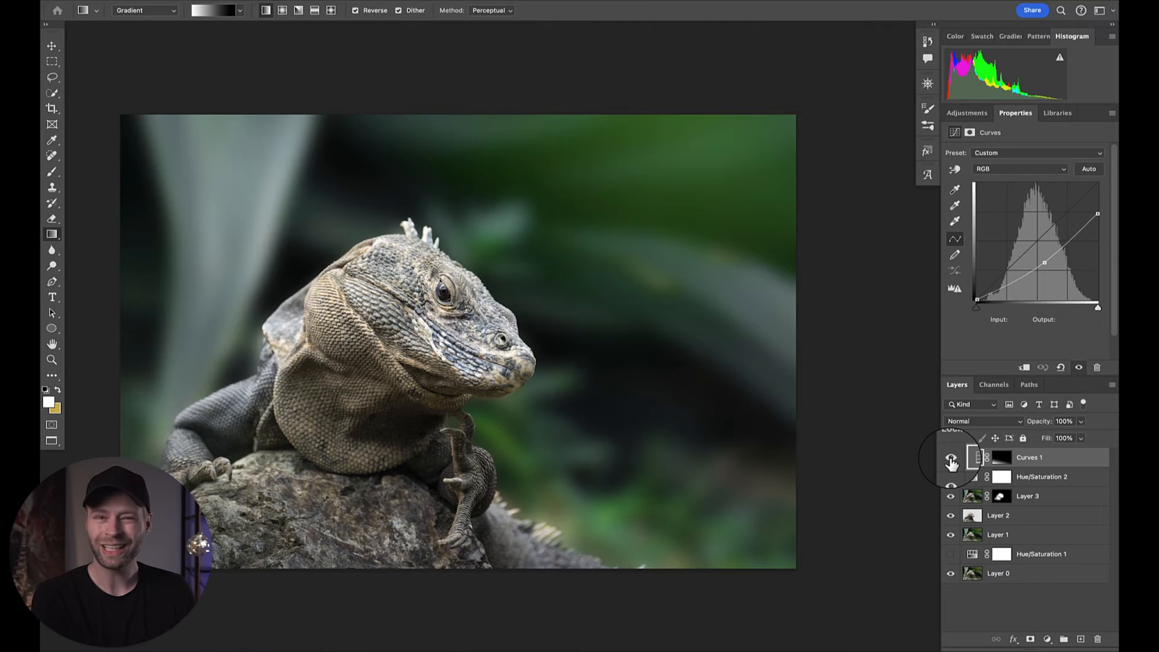
pyautogui.click(950, 457)
pyautogui.click(951, 458)
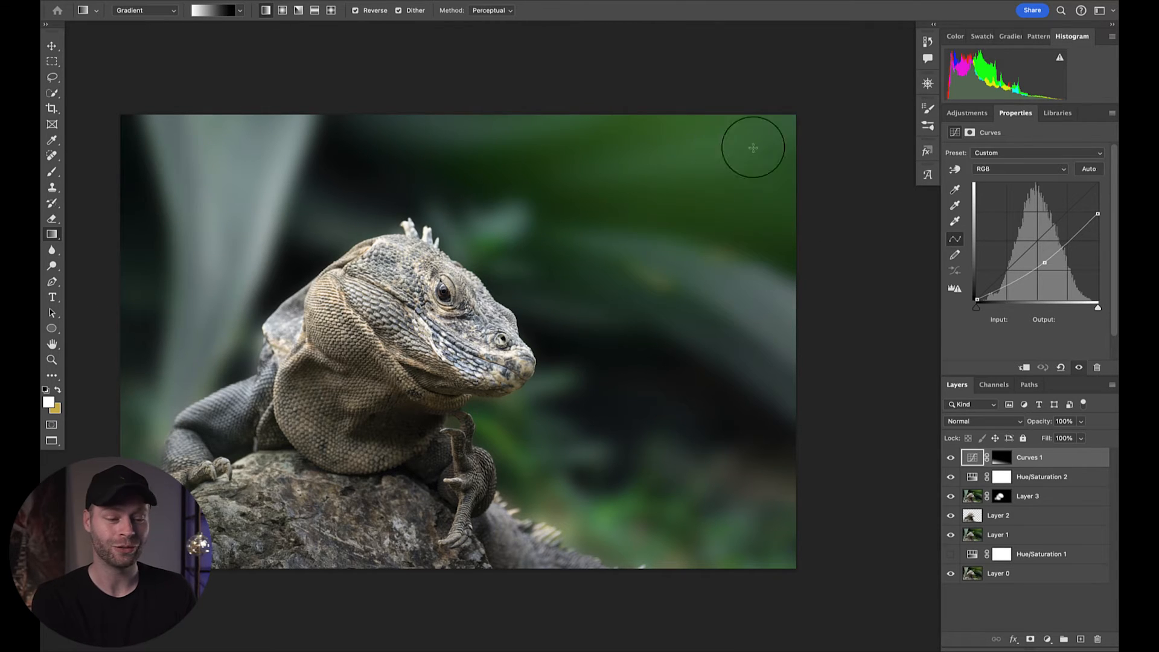
# Add a second darkening Curves layer with a curve point at Input 119, Output 81
pyautogui.click(966, 113)
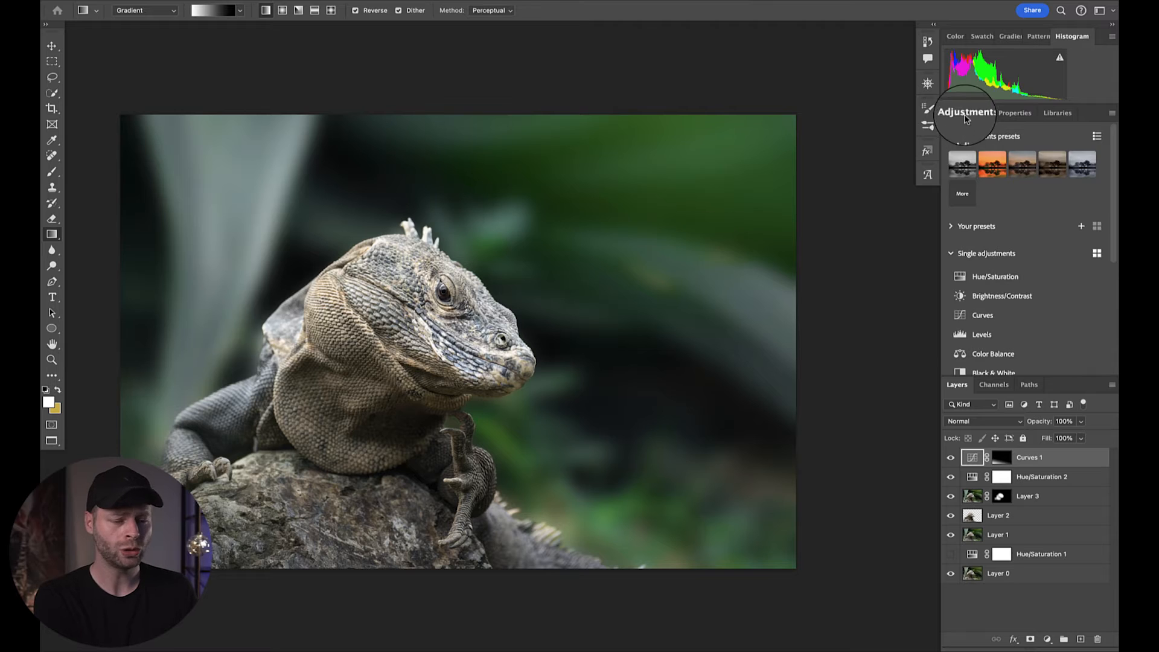
pyautogui.click(987, 317)
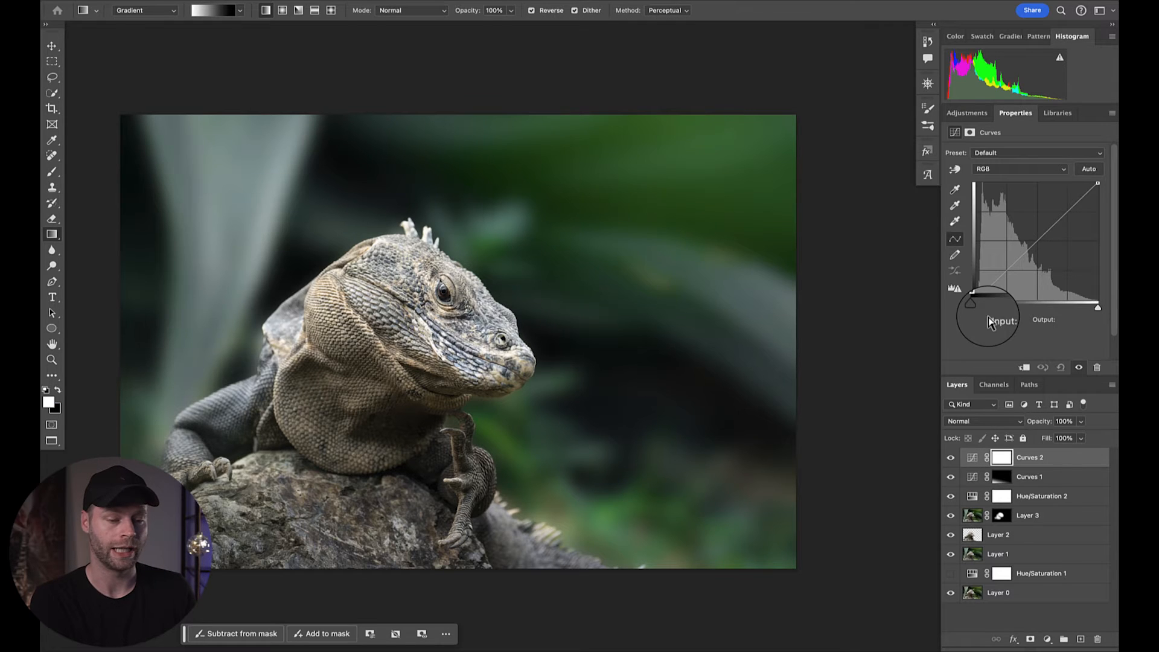
pyautogui.moveTo(1026, 252); pyautogui.dragTo(1032, 262)
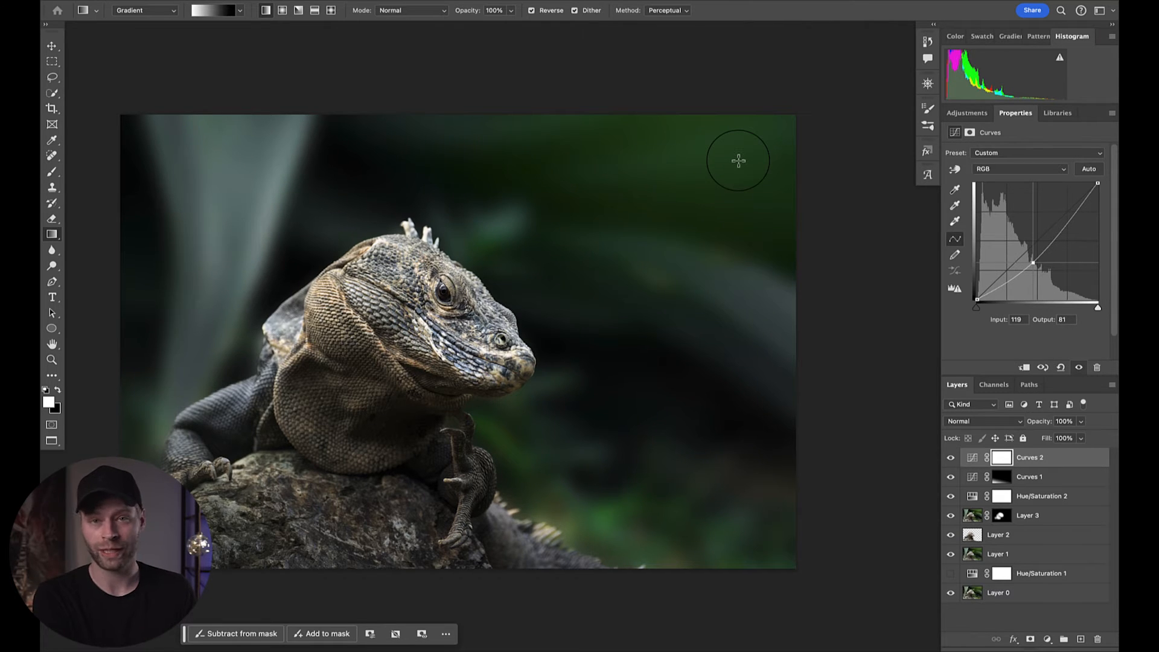
# Draw a radial gradient on the Curves 2 mask from the upper-right background to the iguana, disable Reverse, and shift it toward the image center
pyautogui.click(282, 12)
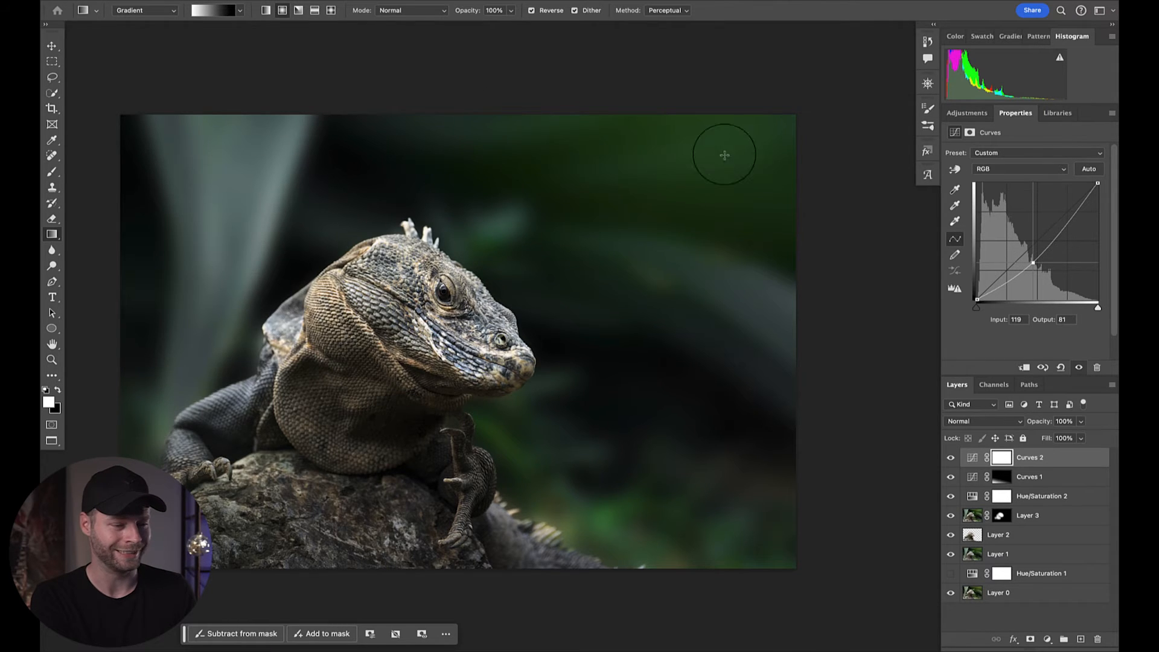
pyautogui.moveTo(759, 143); pyautogui.dragTo(415, 422)
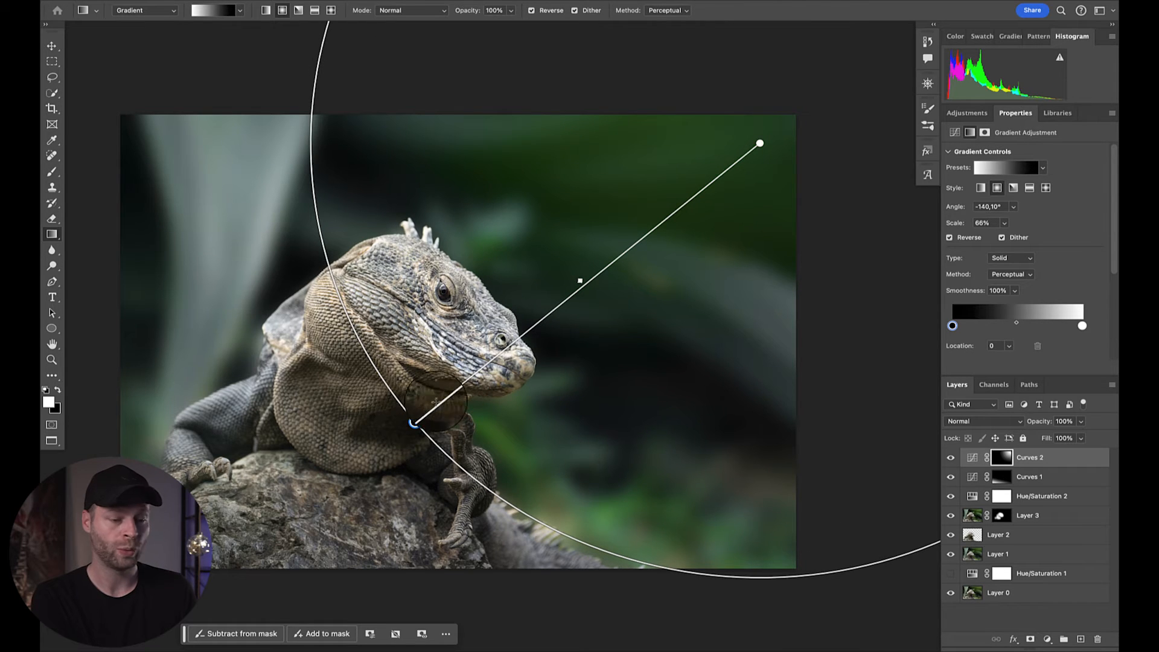
pyautogui.click(949, 238)
pyautogui.moveTo(712, 204); pyautogui.dragTo(594, 249)
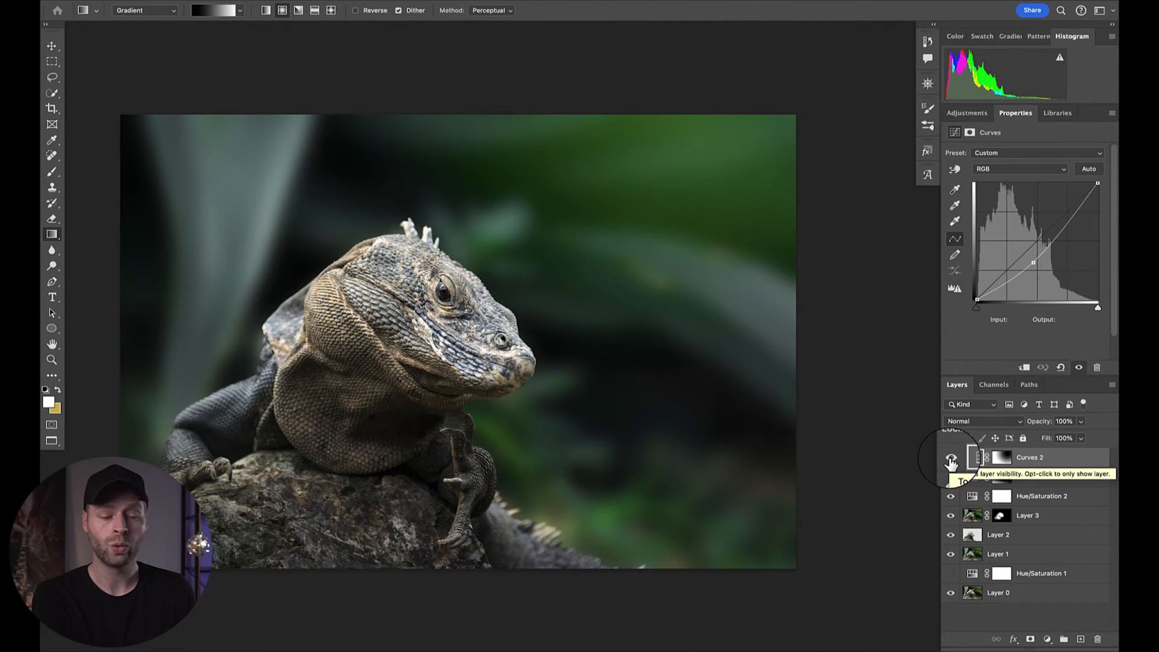
# Compare the image with and without the radial darkening by toggling the Curves 2 layer
pyautogui.click(950, 459)
pyautogui.click(951, 459)
pyautogui.click(950, 459)
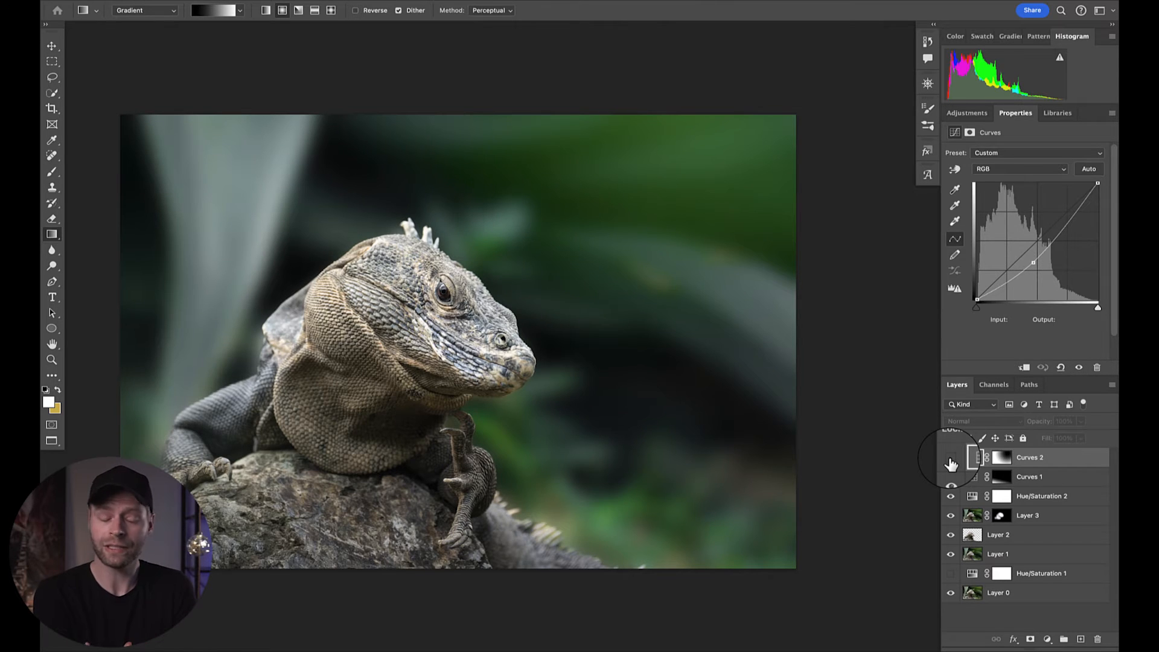
# Add a brightening Curves layer with a point at Input 98, Output 138, and make the Curves 2 layer visible again
pyautogui.click(966, 113)
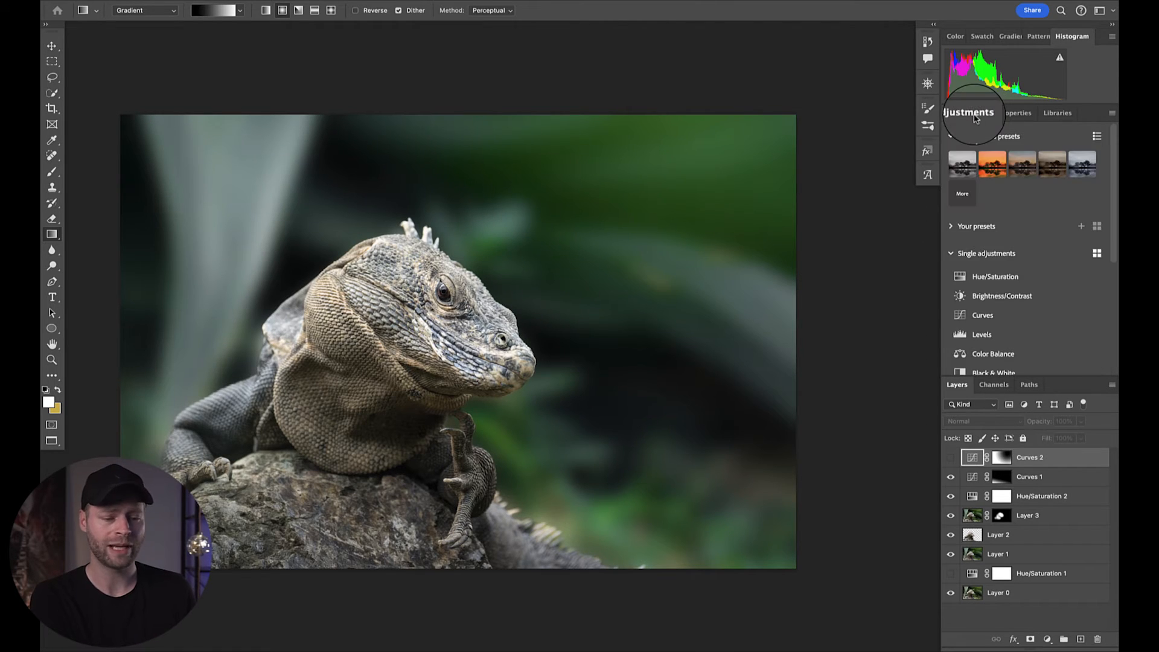
pyautogui.click(973, 315)
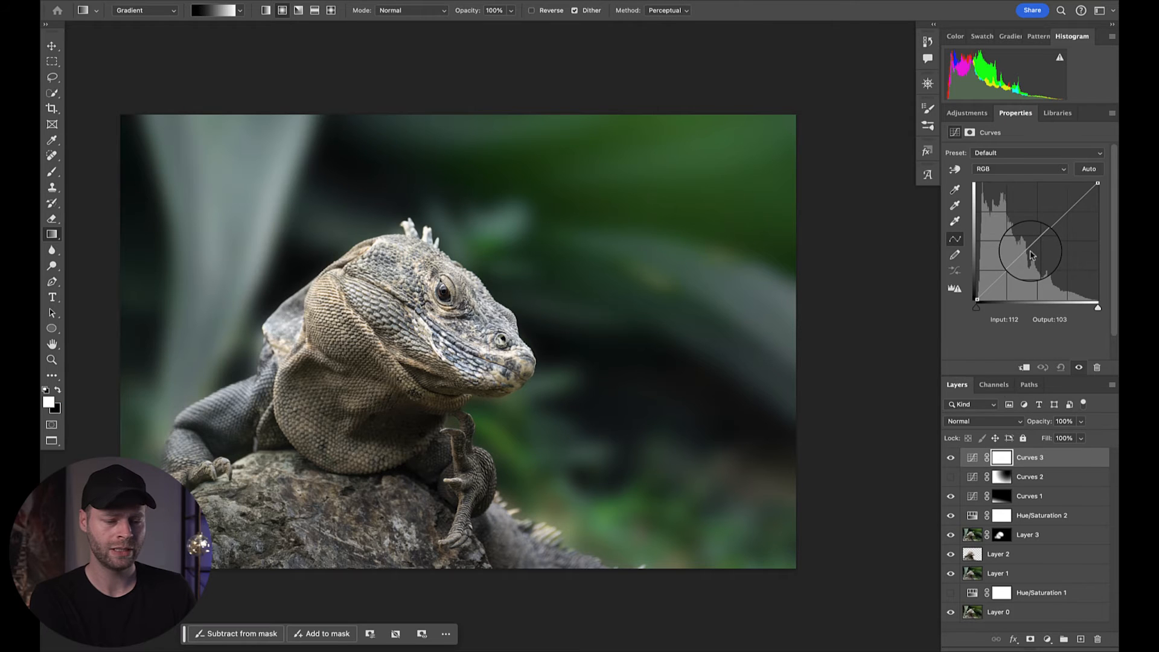
pyautogui.click(950, 479)
pyautogui.moveTo(1033, 247); pyautogui.dragTo(1021, 237)
pyautogui.moveTo(1023, 238); pyautogui.dragTo(1023, 237)
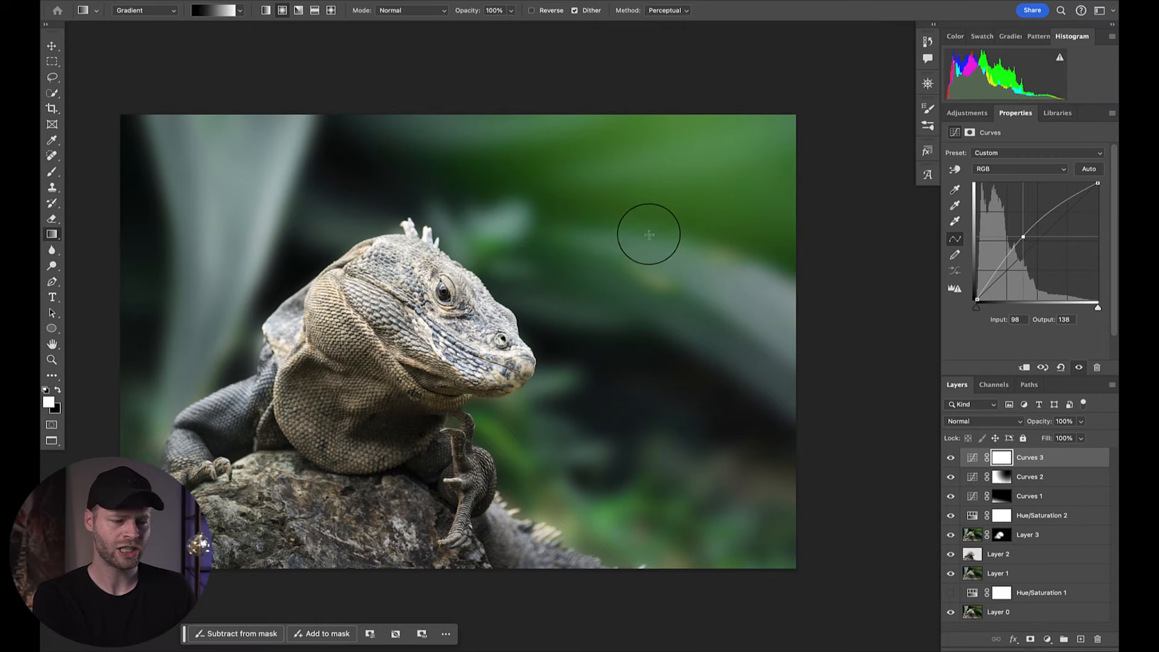
# Draw a radial gradient on the Curves 3 mask from the upper-right background to the rock, enable Reverse, and shift it slightly left
pyautogui.moveTo(713, 166); pyautogui.dragTo(330, 523)
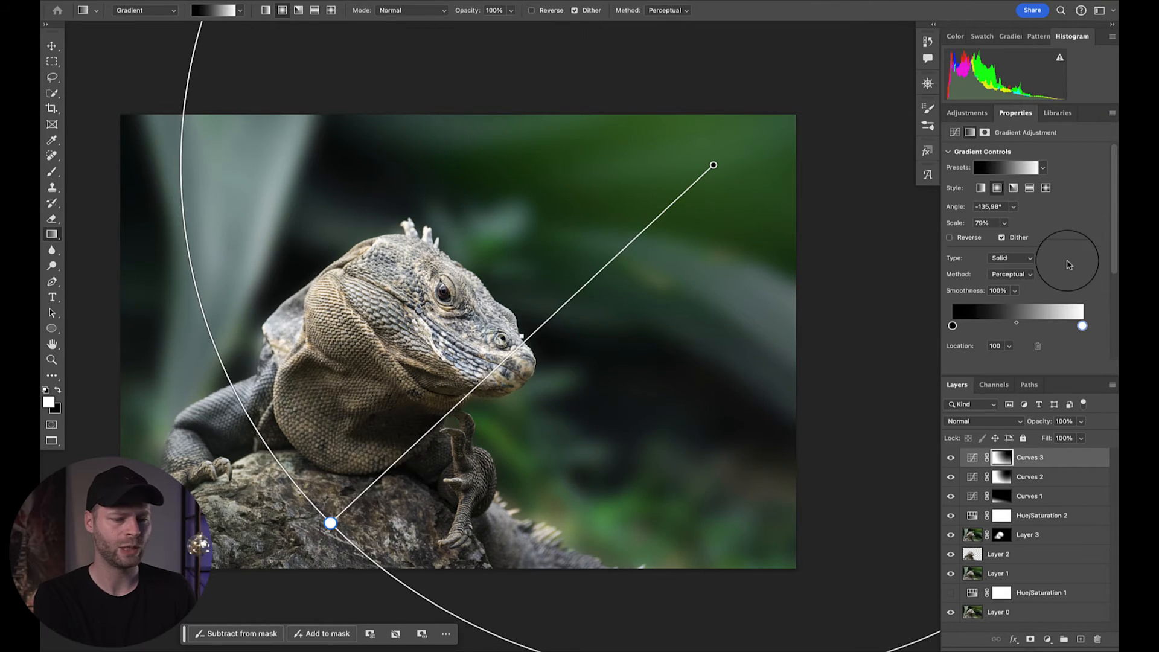
pyautogui.click(949, 237)
pyautogui.moveTo(621, 259)
pyautogui.mouseDown()
pyautogui.moveTo(491, 337)
pyautogui.moveTo(621, 220)
pyautogui.moveTo(646, 245)
pyautogui.moveTo(698, 211)
pyautogui.moveTo(589, 269)
pyautogui.moveTo(676, 250)
pyautogui.moveTo(597, 280)
pyautogui.moveTo(591, 271)
pyautogui.moveTo(624, 250)
pyautogui.moveTo(610, 261)
pyautogui.mouseUp()
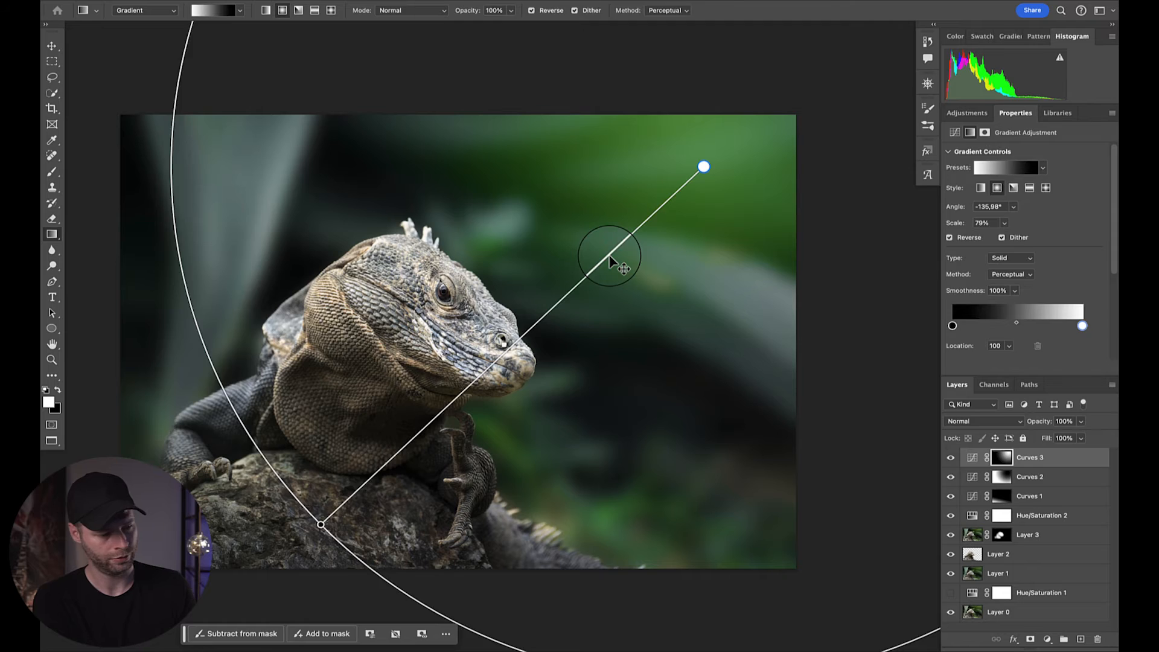
pyautogui.click(972, 458)
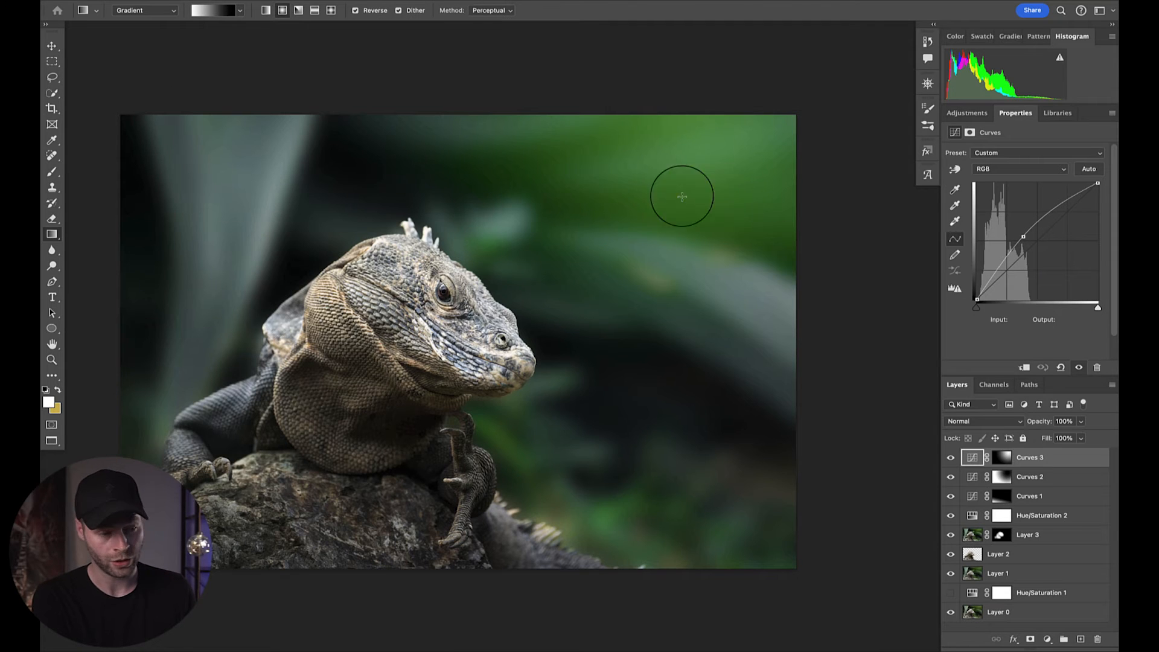
# Add a Hue/Saturation adjustment layer above Curves 3 and set the Greens saturation to -24
pyautogui.click(966, 112)
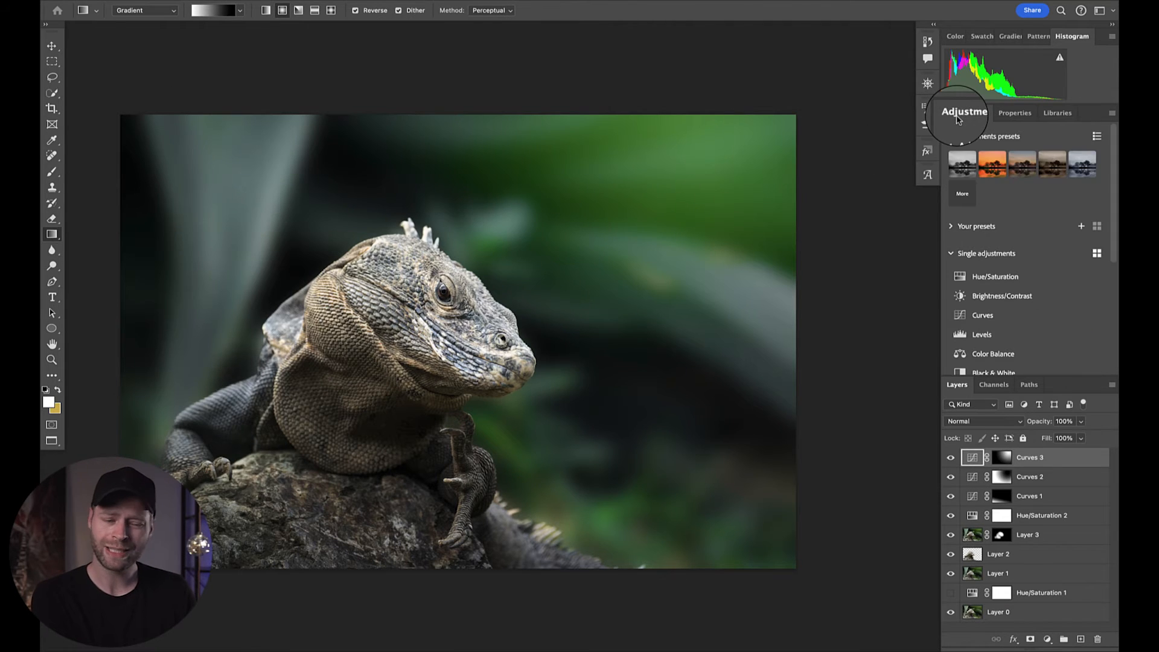
pyautogui.click(975, 272)
pyautogui.click(986, 169)
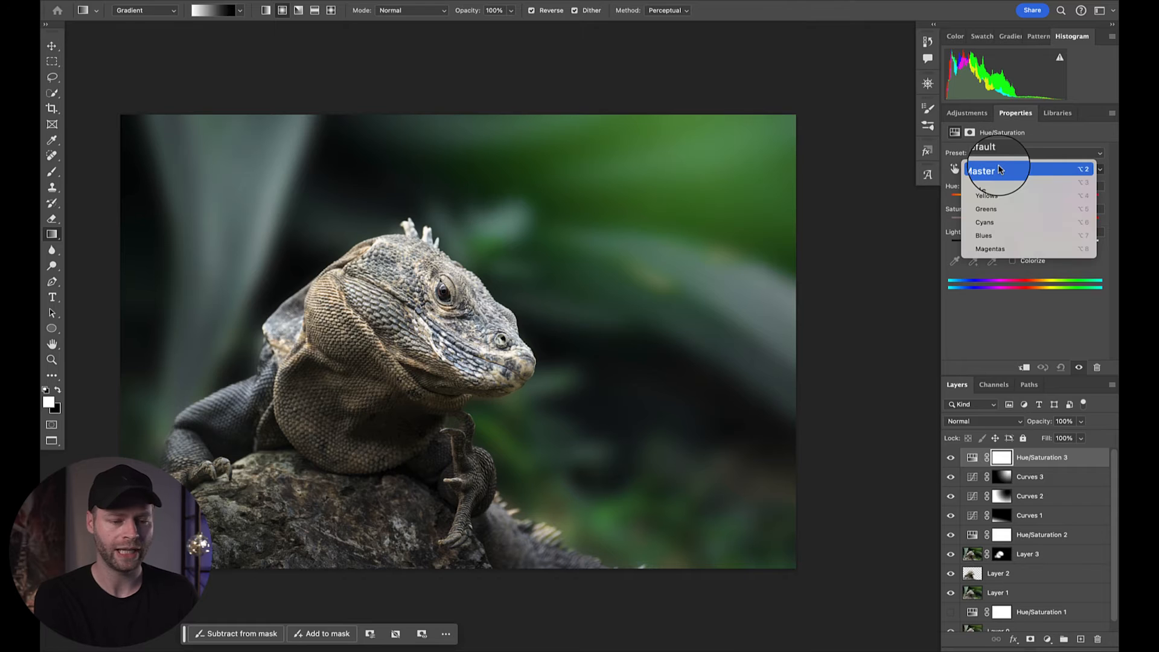
pyautogui.click(986, 209)
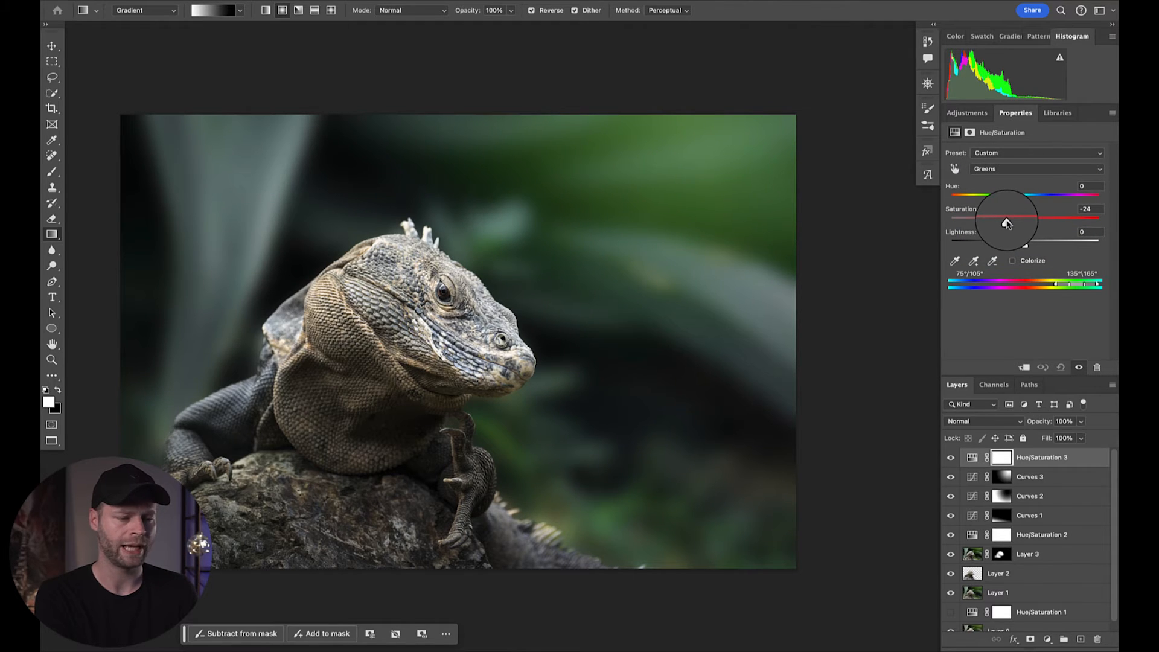
pyautogui.click(951, 458)
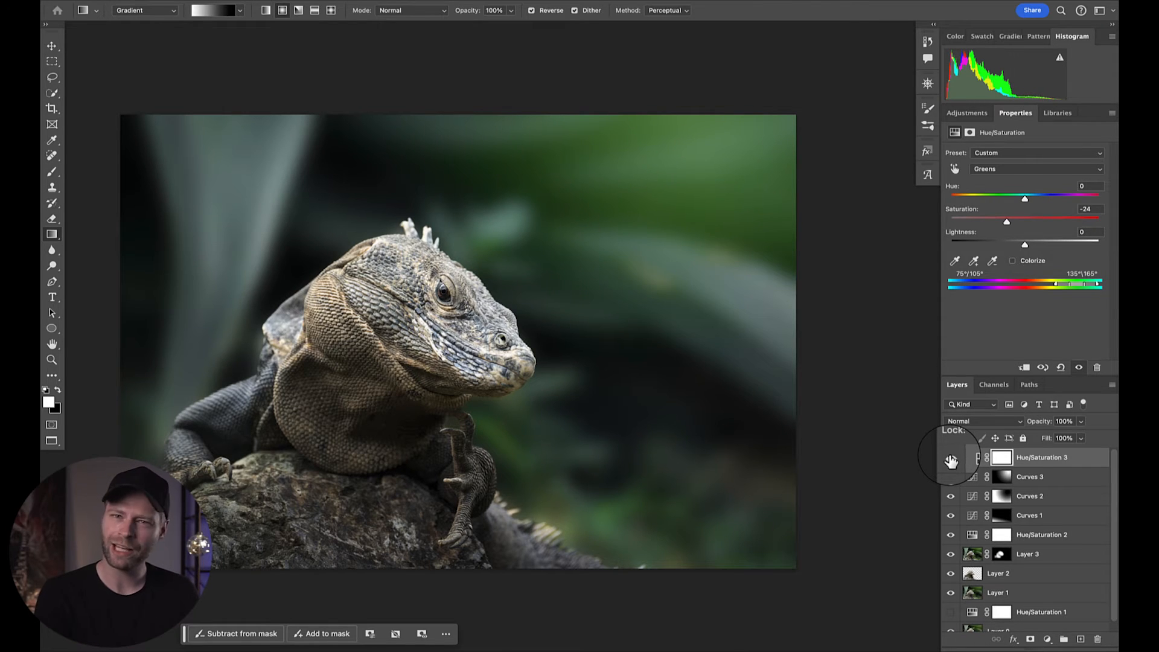
pyautogui.click(971, 458)
# Stamp all visible layers into a new layer and open it in the Camera Raw Filter
pyautogui.hotkey('ctrl', 'alt', 'shift', 'e')
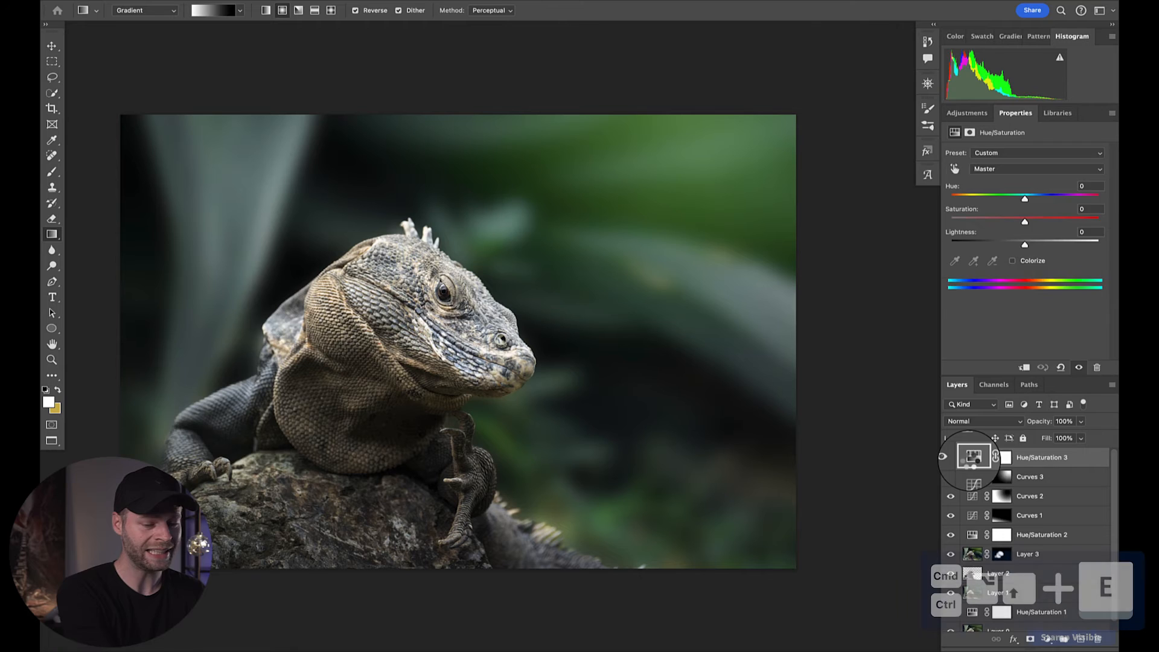
pyautogui.click(347, 1)
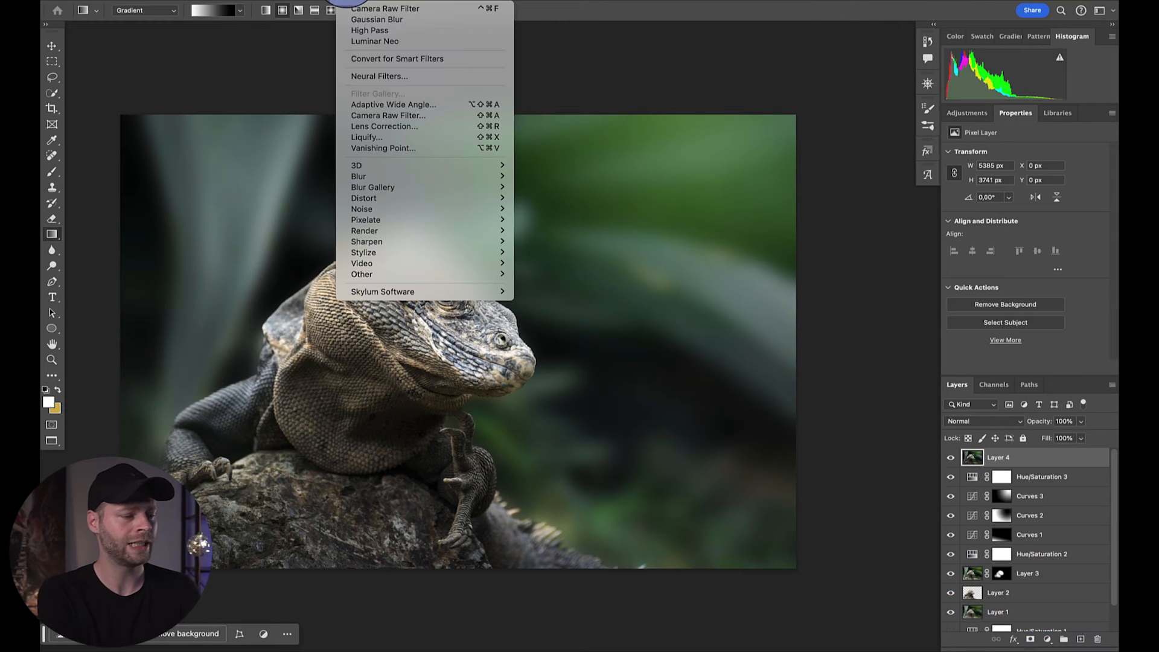
pyautogui.click(367, 112)
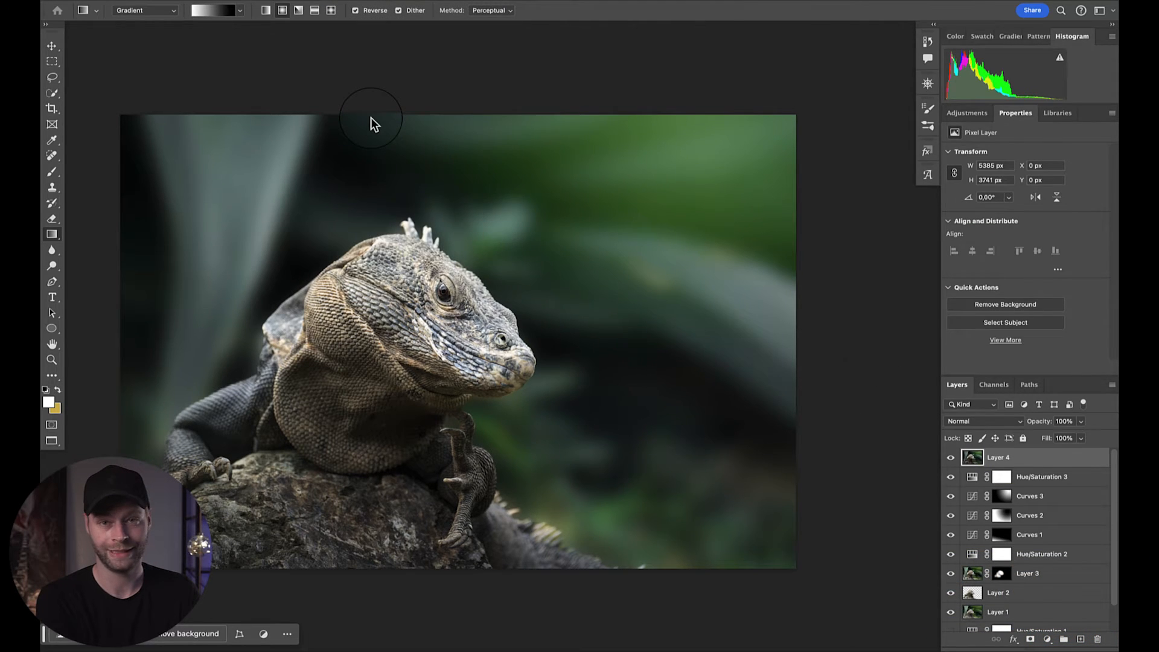
# In Calibration, set Red Primary Hue +24, Saturation +20; Green Primary Hue +53, Saturation +40; Blue Primary Hue -24, and raise Blue Primary Saturation
pyautogui.scroll(-10, 938, 368)
pyautogui.scroll(-15, 938, 368)
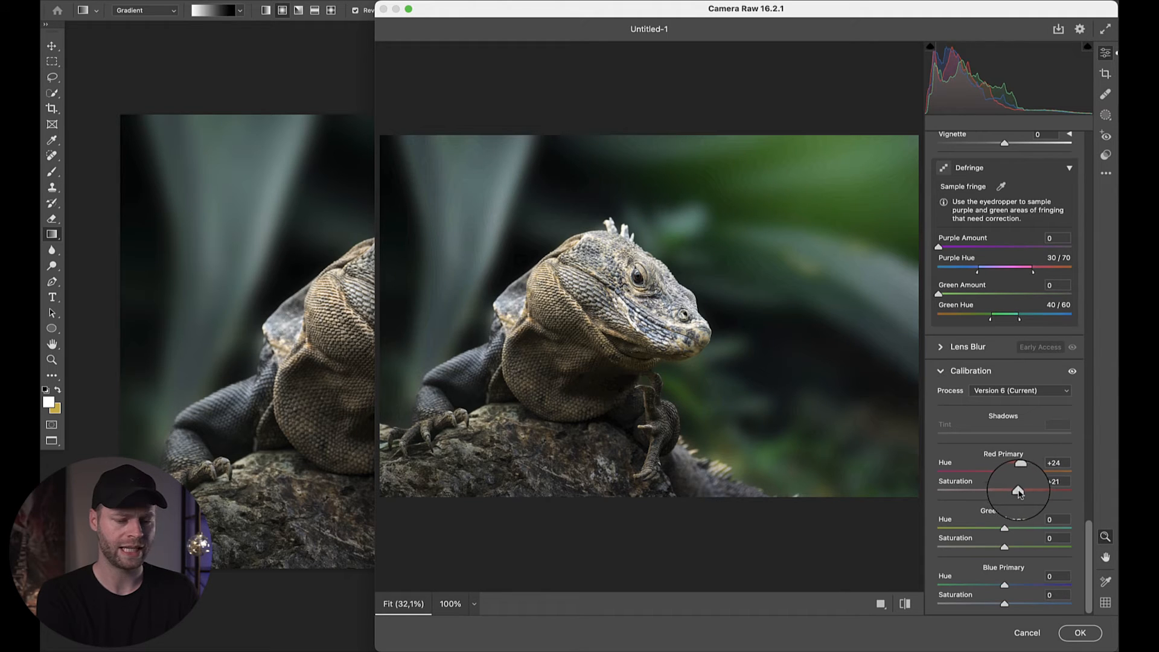
pyautogui.moveTo(1005, 530); pyautogui.dragTo(1031, 530)
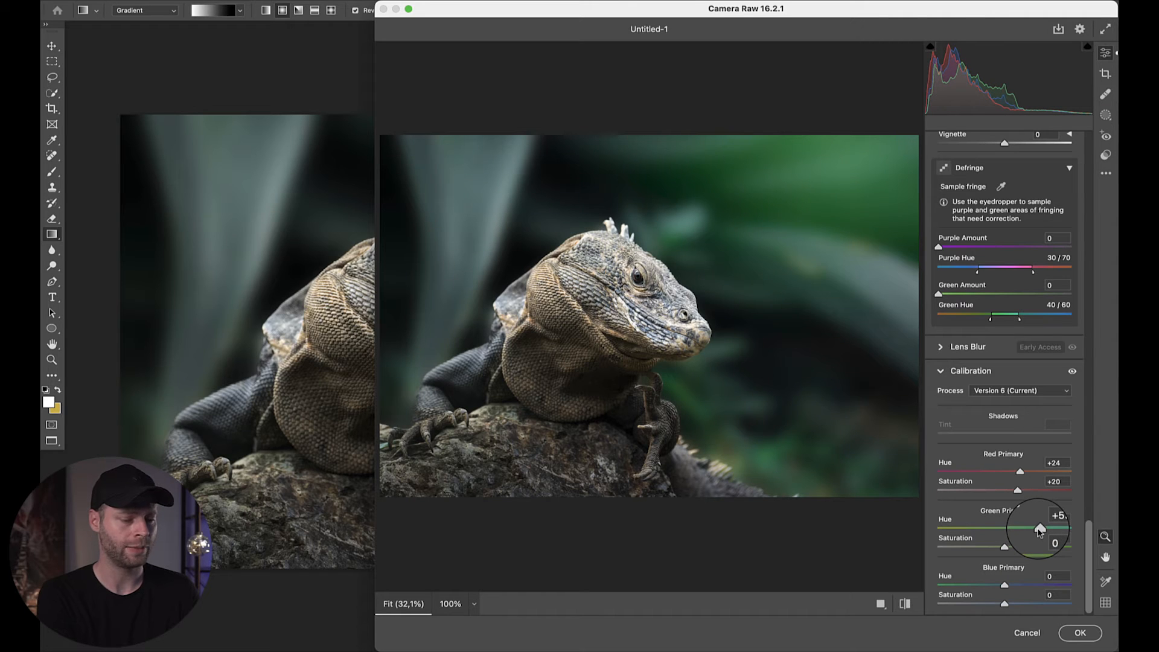
pyautogui.moveTo(1004, 549); pyautogui.dragTo(1020, 550)
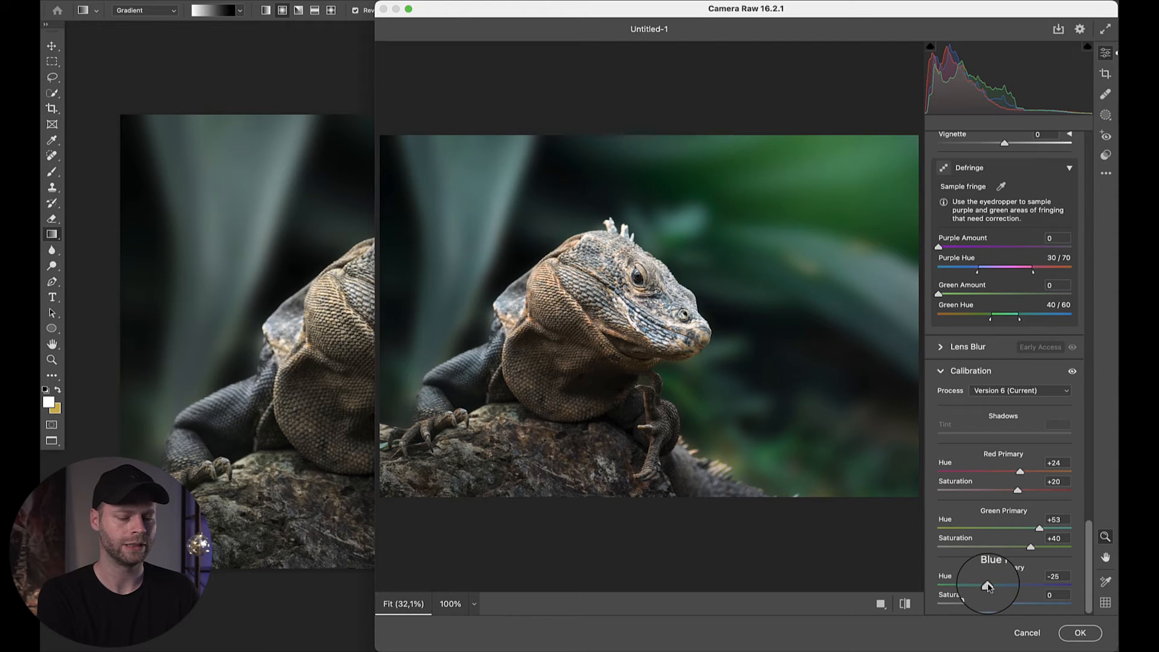
pyautogui.moveTo(1004, 603); pyautogui.dragTo(1033, 604)
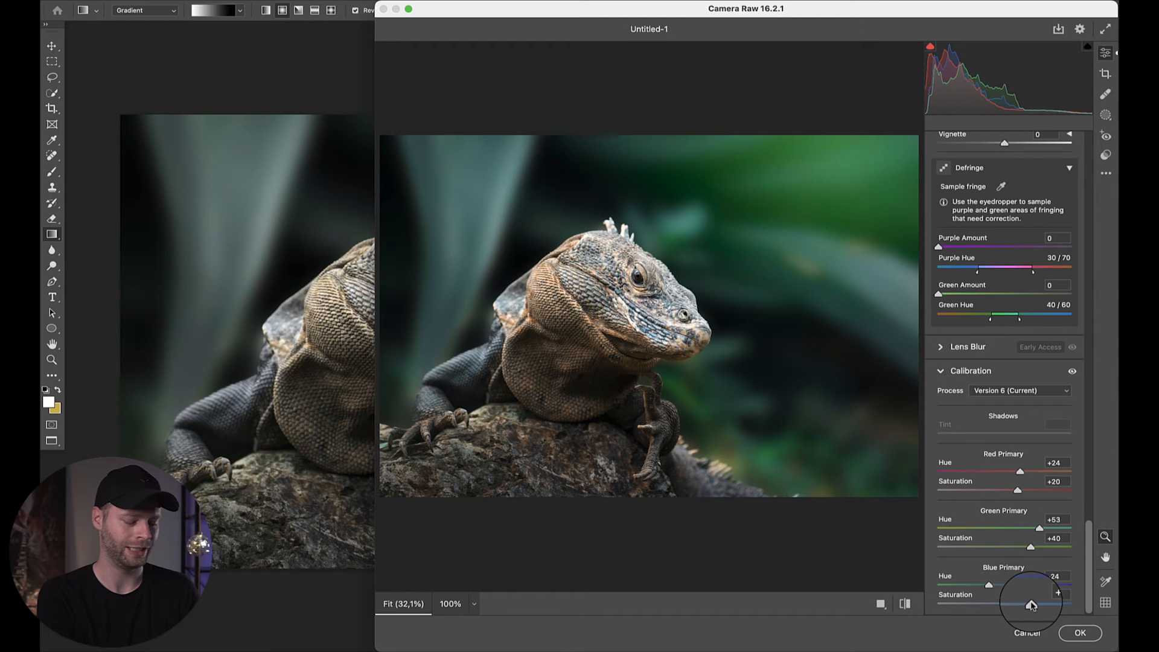
# Compare the calibrated image with its default settings and apply the Camera Raw filter to the stamped layer
pyautogui.click(904, 604)
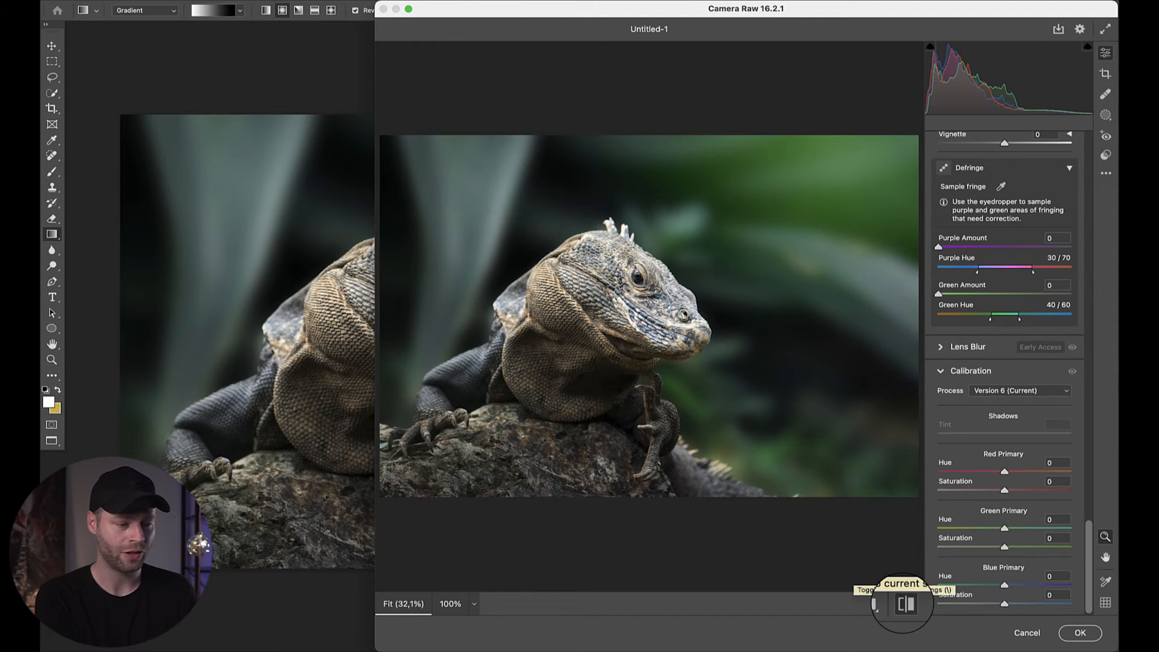
pyautogui.click(904, 603)
pyautogui.click(1079, 639)
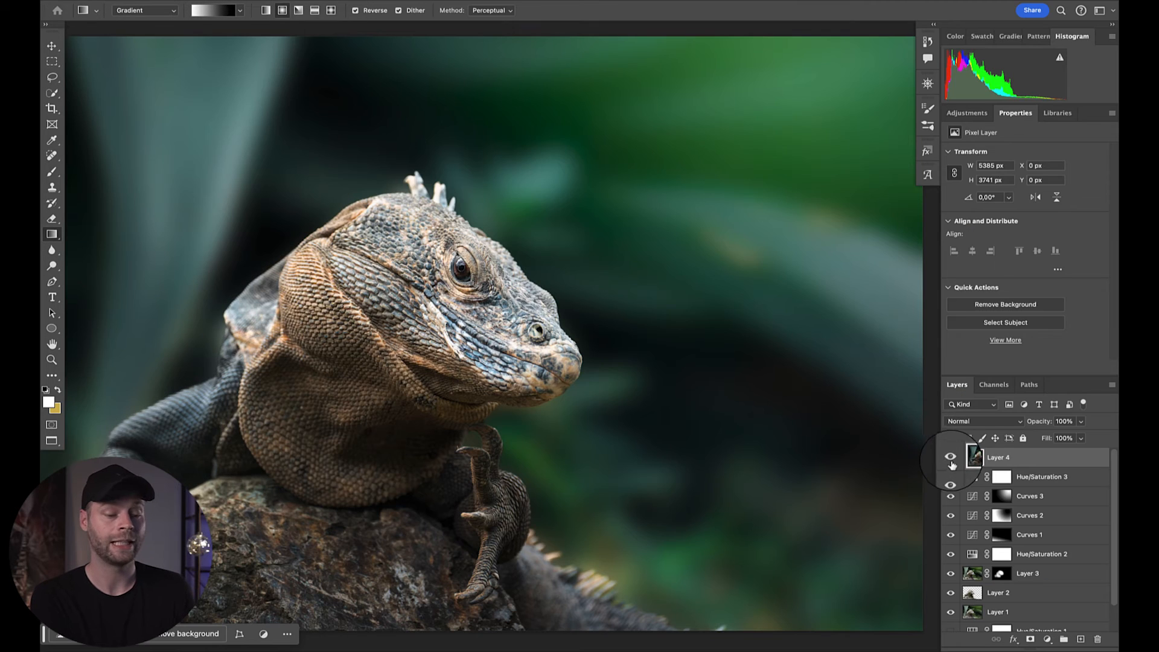
# Compare the image with and without the Camera Raw color calibration by toggling Layer 4
pyautogui.click(951, 460)
pyautogui.click(952, 460)
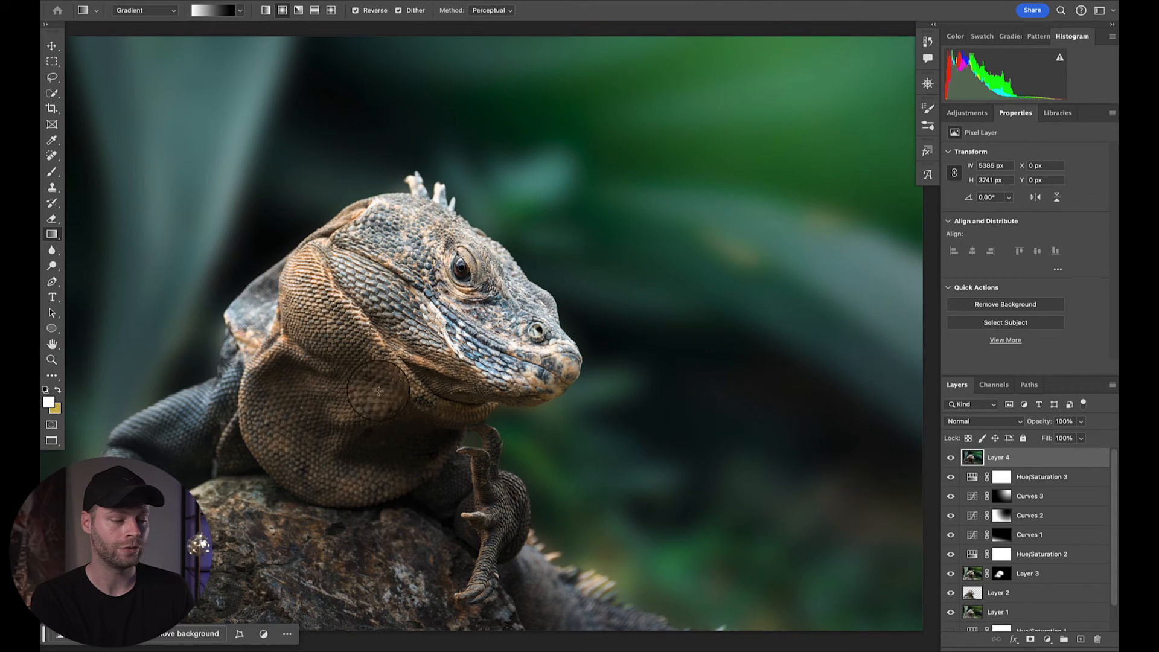
pyautogui.click(950, 458)
pyautogui.click(950, 459)
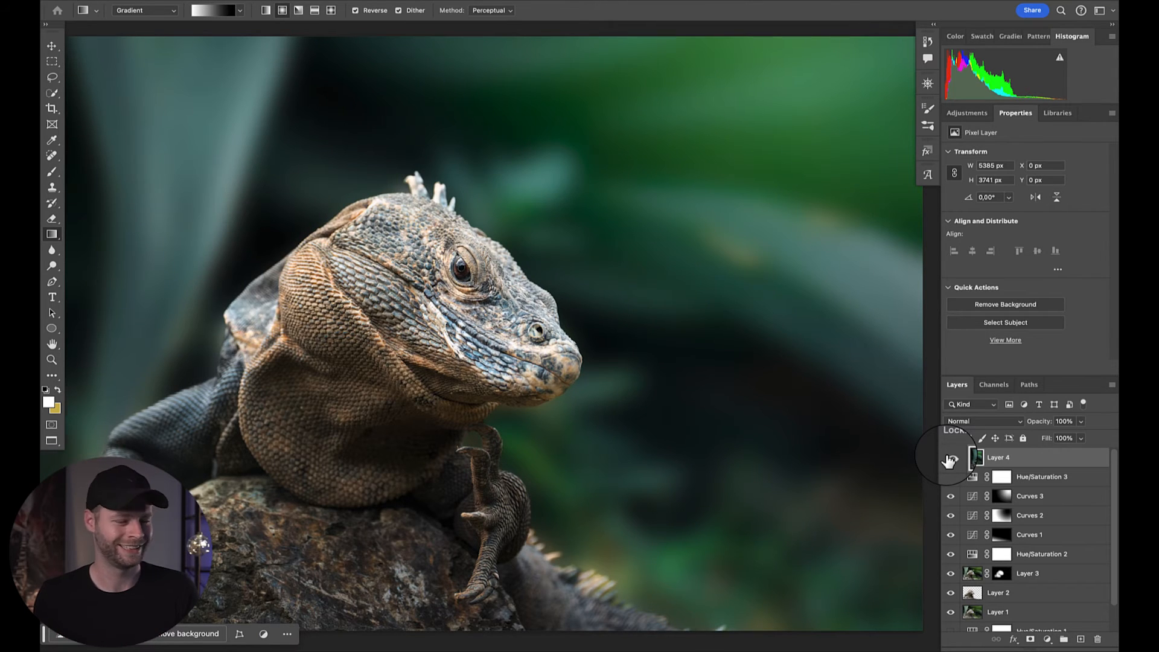
pyautogui.press('super+minus')
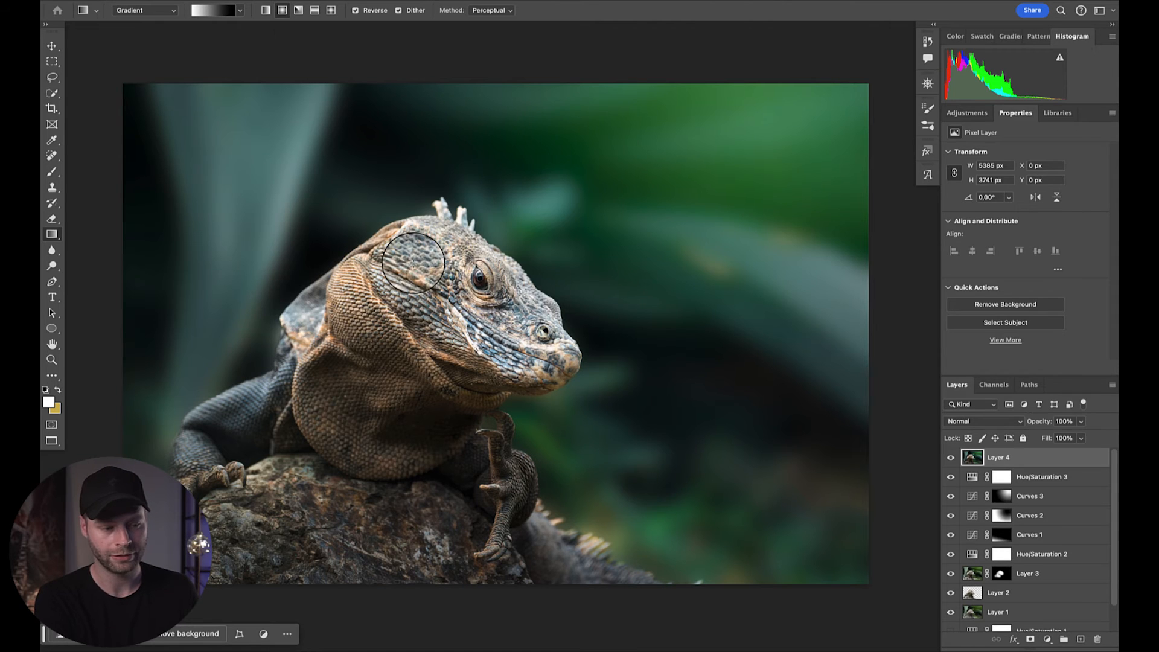
# Add a Curves layer above Layer 4 and shape a three-point darkening curve with the upper point at Input 226, Output 190
pyautogui.scroll(2, 414, 263)
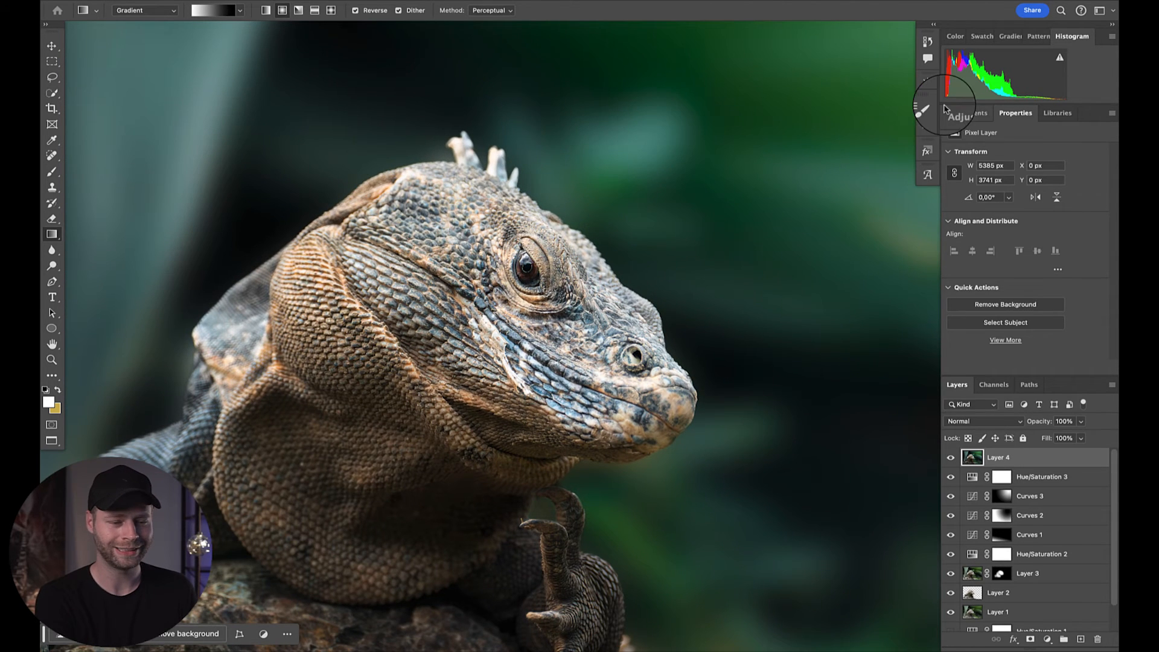
pyautogui.click(967, 112)
pyautogui.click(974, 314)
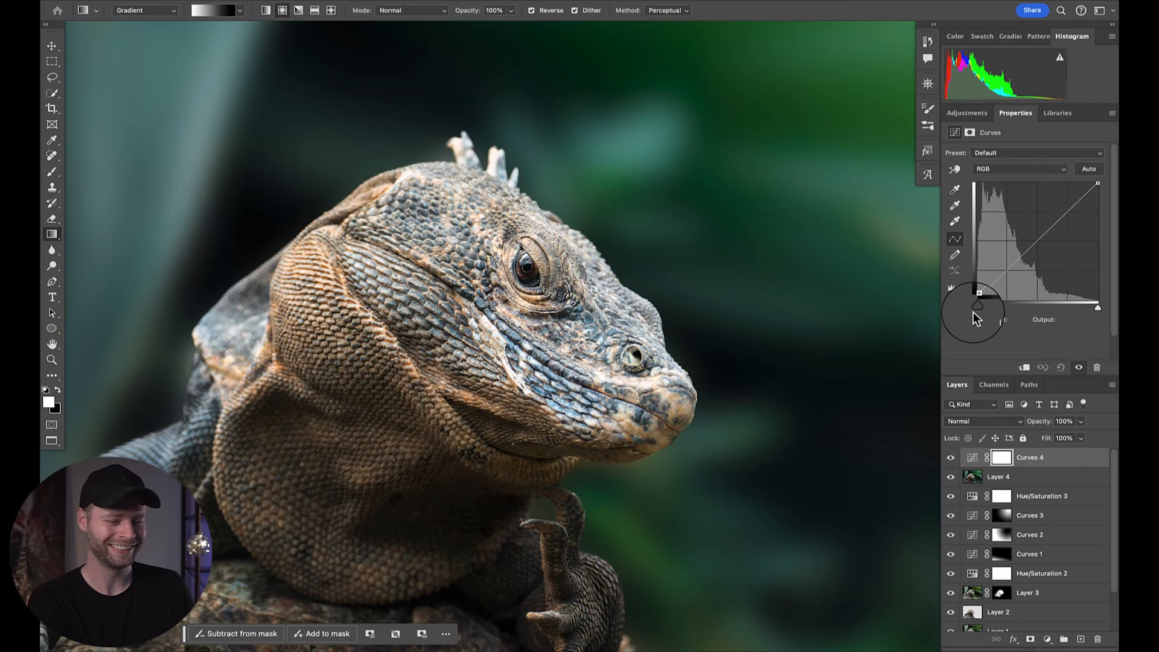
pyautogui.moveTo(1011, 270); pyautogui.dragTo(1038, 260)
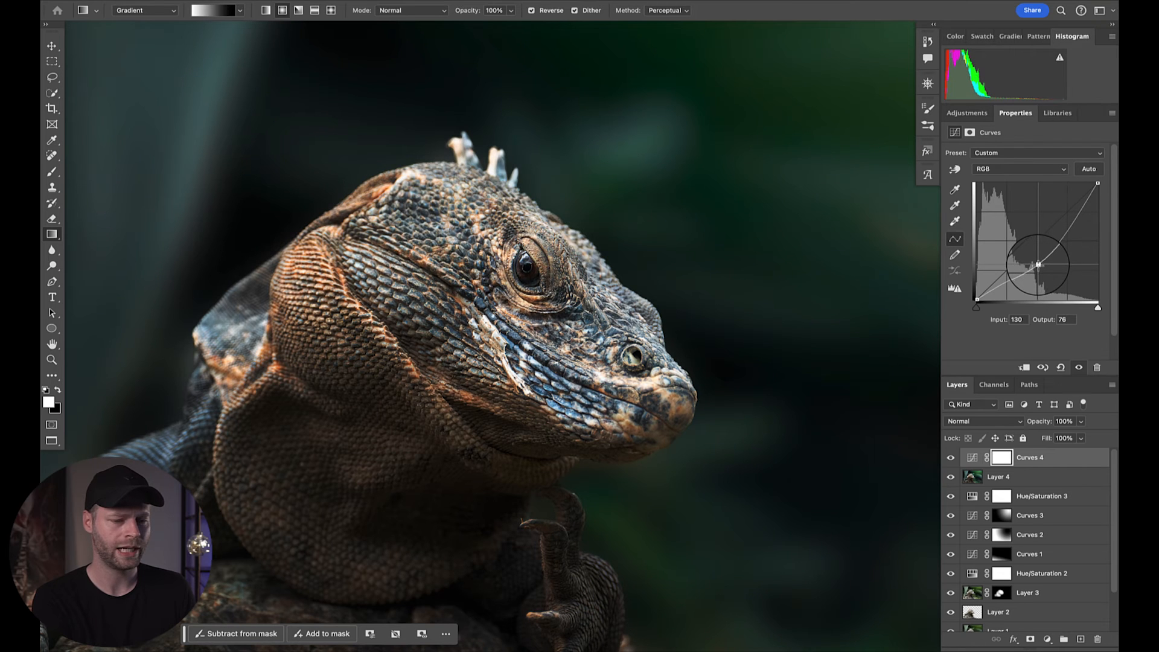
pyautogui.moveTo(1067, 232)
pyautogui.mouseDown()
pyautogui.moveTo(1069, 241)
pyautogui.moveTo(1082, 213)
pyautogui.moveTo(1079, 237)
pyautogui.moveTo(1080, 214)
pyautogui.mouseUp()
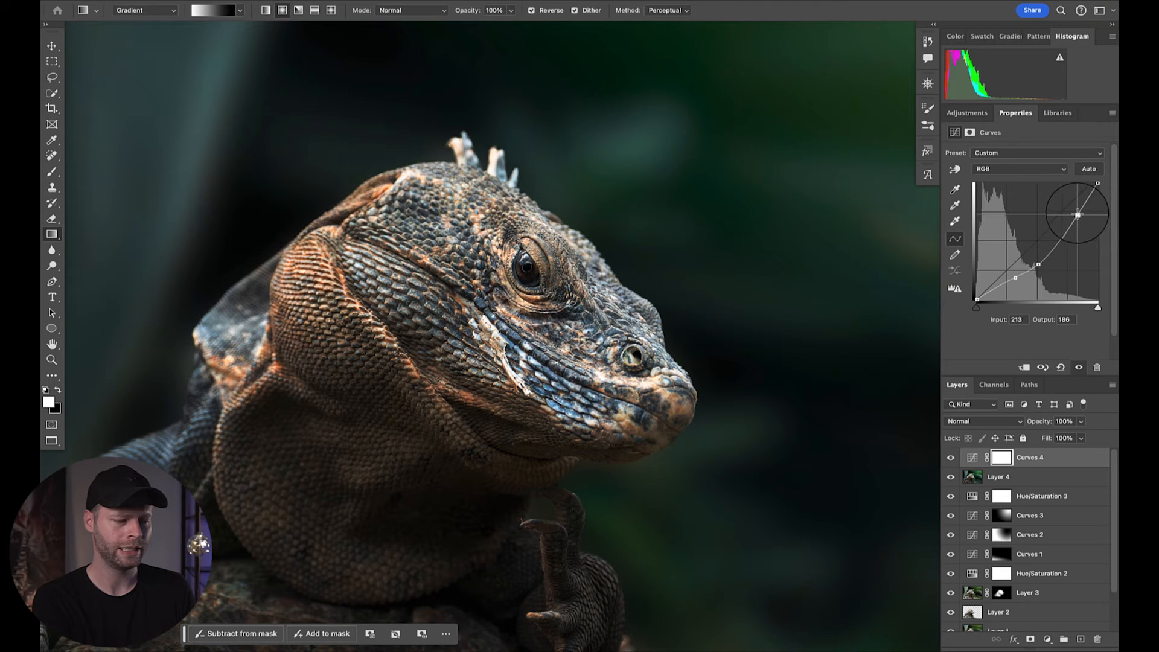
pyautogui.moveTo(1038, 264); pyautogui.dragTo(1045, 251)
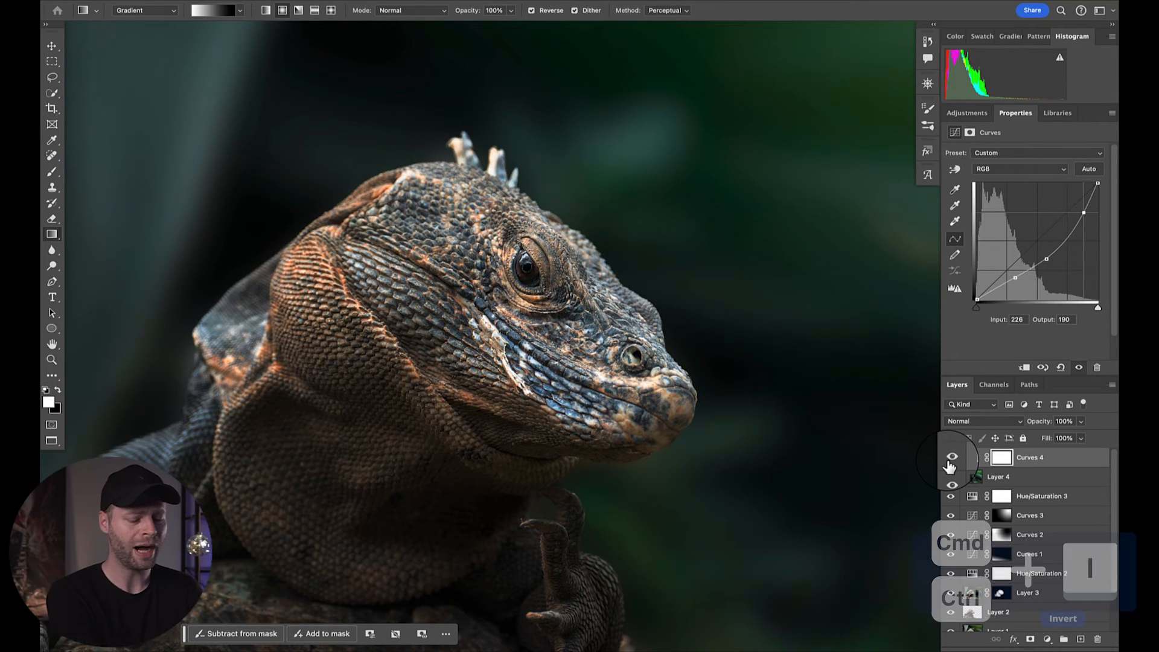
# Invert the Curves 4 mask to black and paint the darkening onto the iguana's head and snout with a white brush at 20% opacity
pyautogui.hotkey('ctrl', 'i')
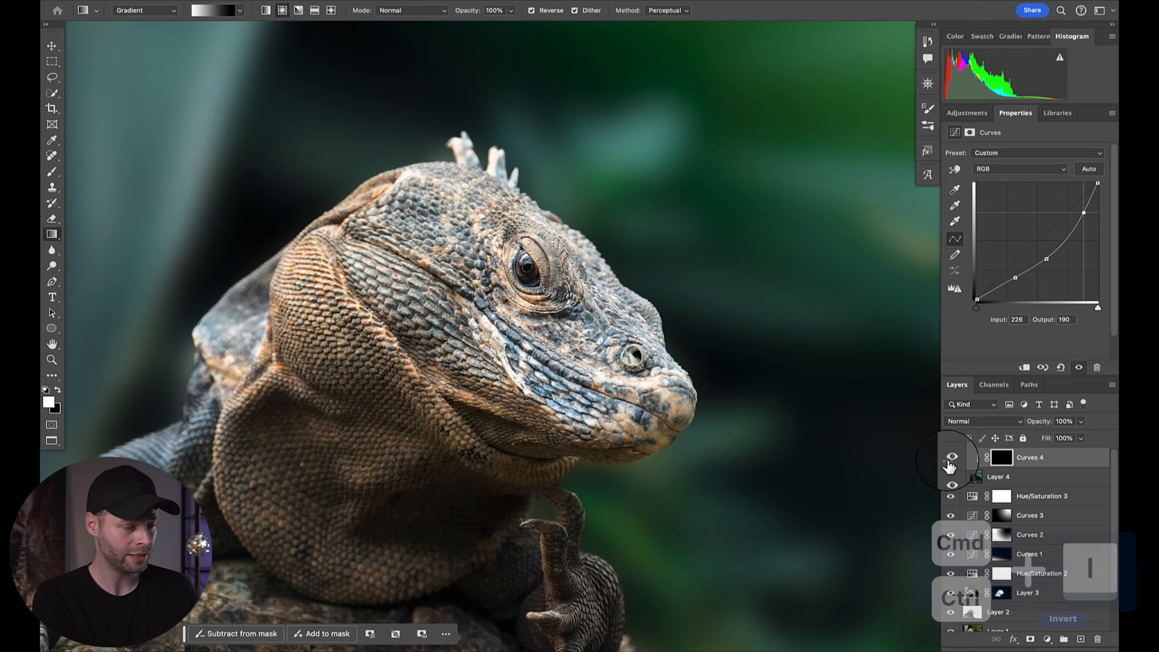
pyautogui.press('b')
pyautogui.moveTo(441, 372)
pyautogui.mouseDown()
pyautogui.moveTo(432, 338)
pyautogui.moveTo(429, 278)
pyautogui.moveTo(558, 372)
pyautogui.moveTo(581, 373)
pyautogui.moveTo(490, 370)
pyautogui.mouseUp()
pyautogui.moveTo(586, 395)
pyautogui.mouseDown()
pyautogui.moveTo(611, 410)
pyautogui.moveTo(566, 405)
pyautogui.moveTo(667, 386)
pyautogui.mouseUp()
pyautogui.moveTo(661, 390)
pyautogui.mouseDown()
pyautogui.moveTo(496, 168)
pyautogui.moveTo(428, 220)
pyautogui.moveTo(456, 208)
pyautogui.mouseUp()
# Compare the iguana with and without the painted darkening by toggling the Curves 4 layer
pyautogui.click(951, 458)
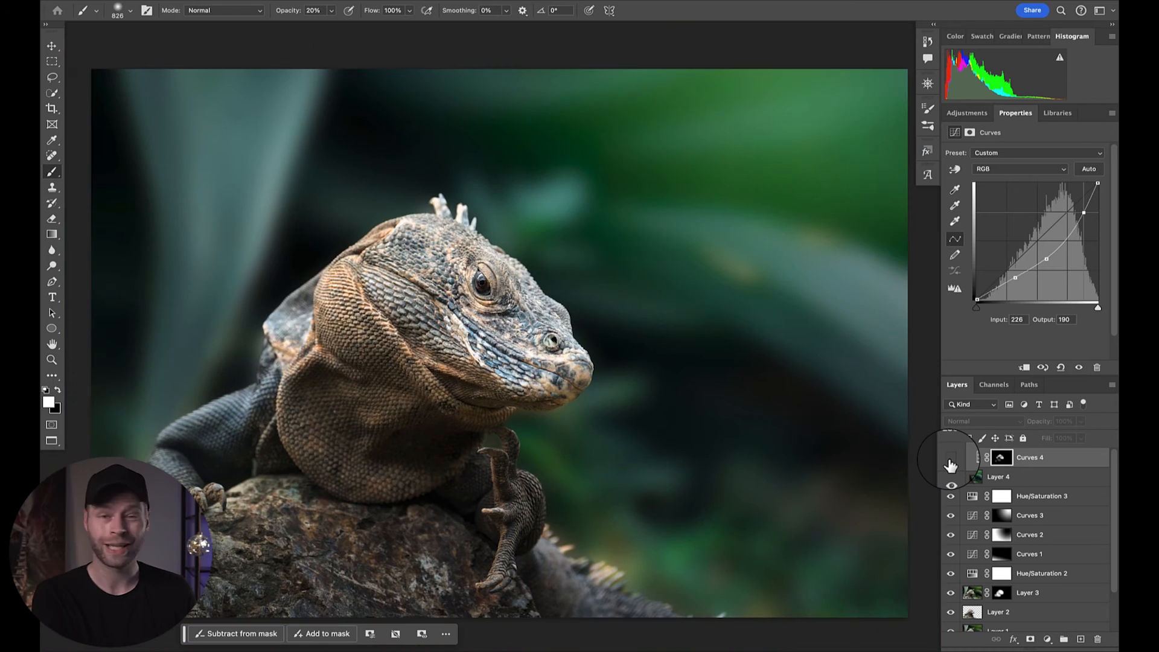
pyautogui.click(951, 458)
pyautogui.click(951, 459)
pyautogui.click(951, 458)
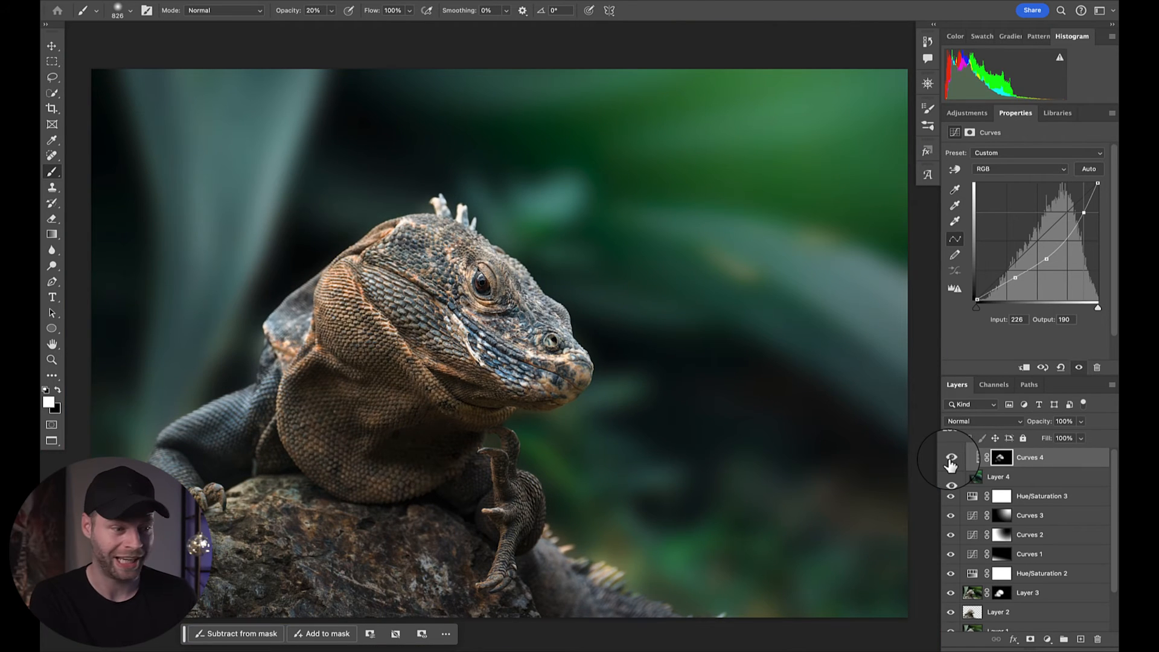
# Add another Curves layer, move its white point to Input 206, Output 255, and add a brightening point at Input 77, Output 118
pyautogui.scroll(5, 490, 277)
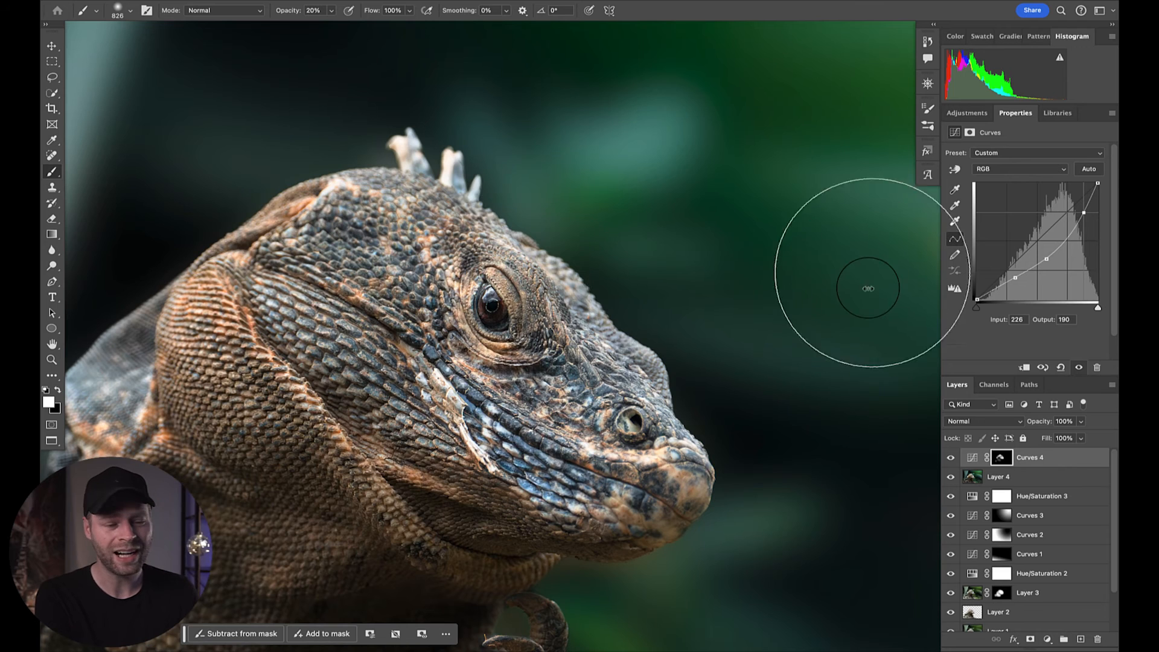
pyautogui.click(961, 119)
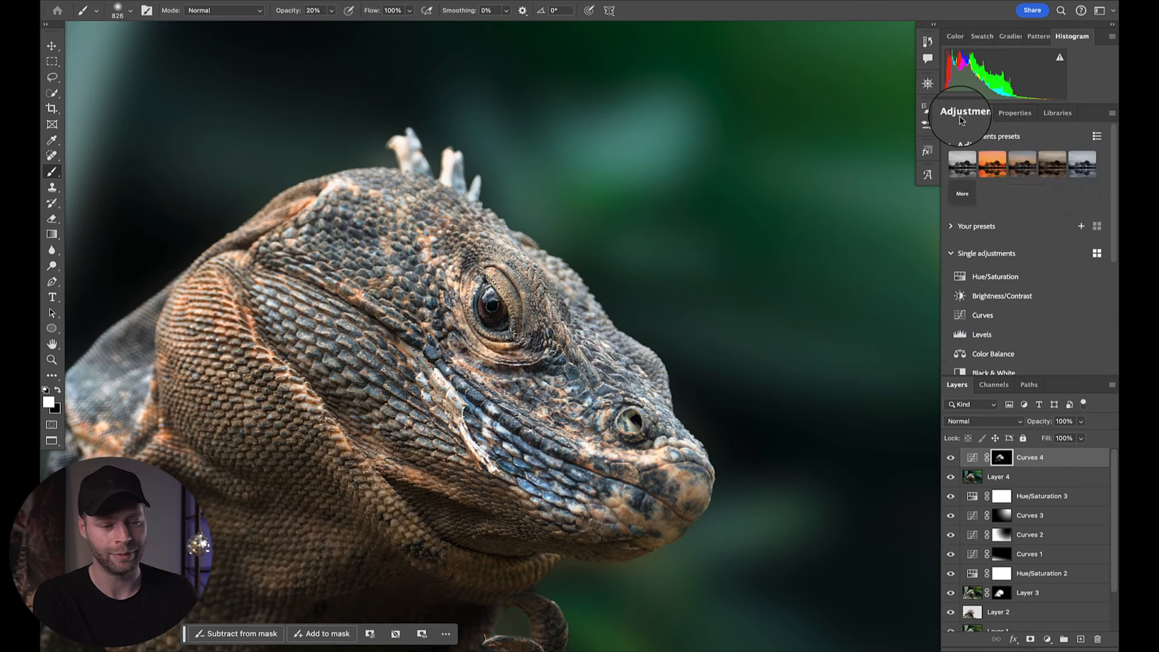
pyautogui.click(984, 315)
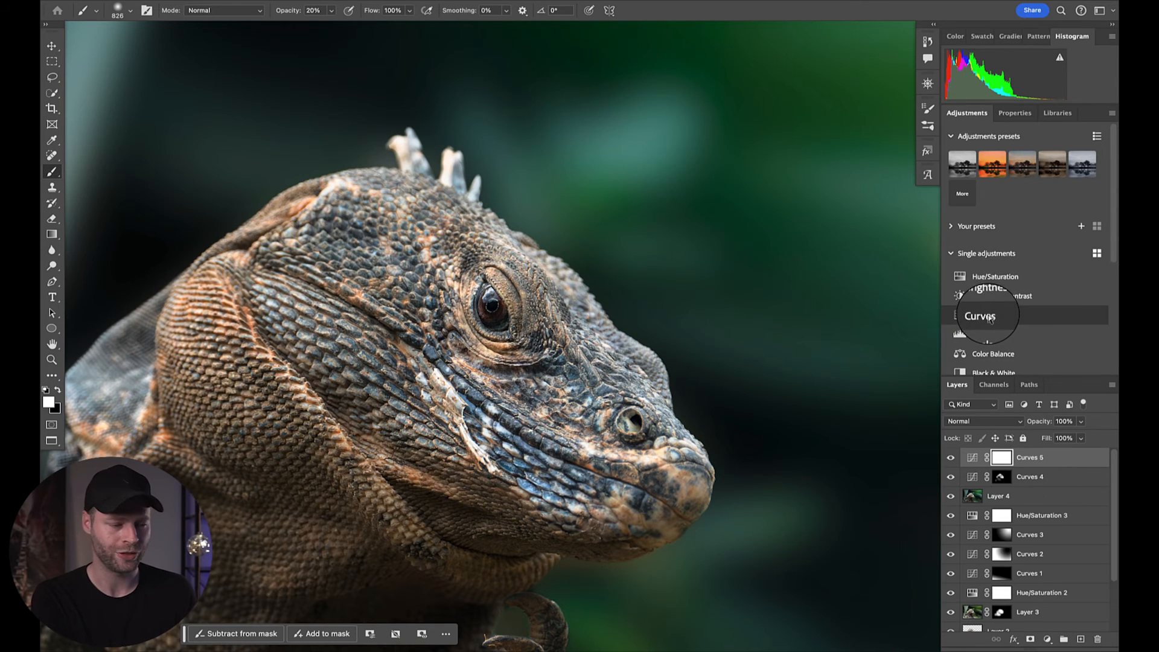
pyautogui.moveTo(1098, 183); pyautogui.dragTo(1074, 182)
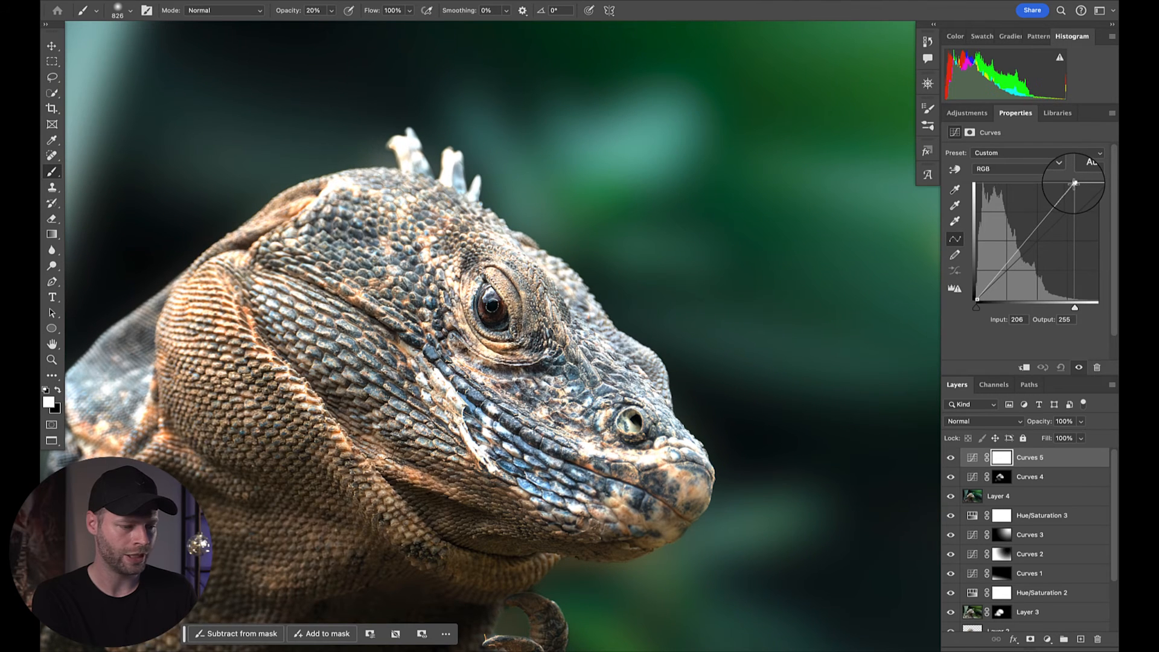
pyautogui.moveTo(1024, 244); pyautogui.dragTo(1013, 246)
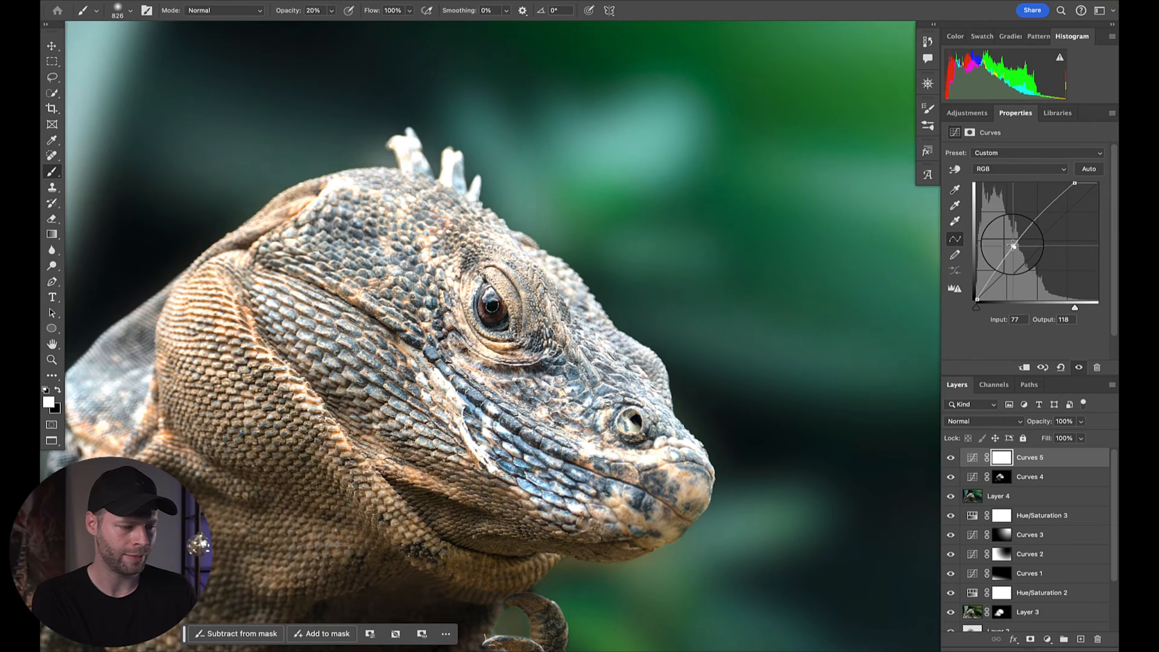
# Invert the Curves 5 mask, paint the iguana's eye brighter with a 141-pixel brush at 20% opacity, and compare by toggling the layer
pyautogui.press('super+i')
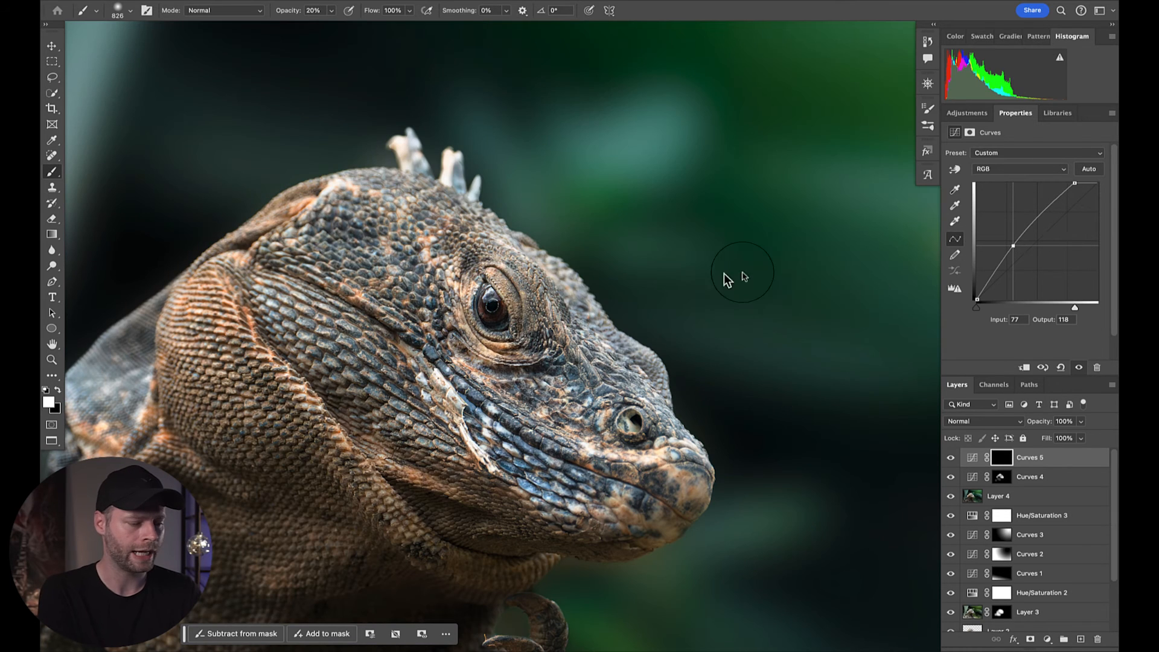
pyautogui.moveTo(454, 333); pyautogui.dragTo(252, 329)
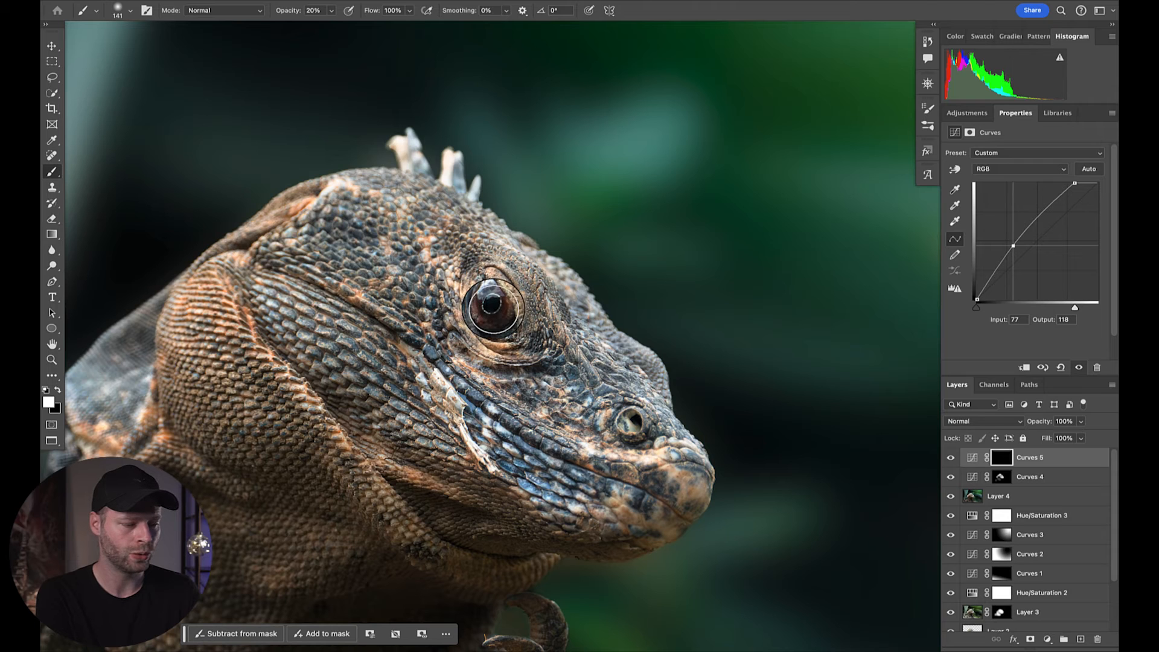
pyautogui.click(951, 459)
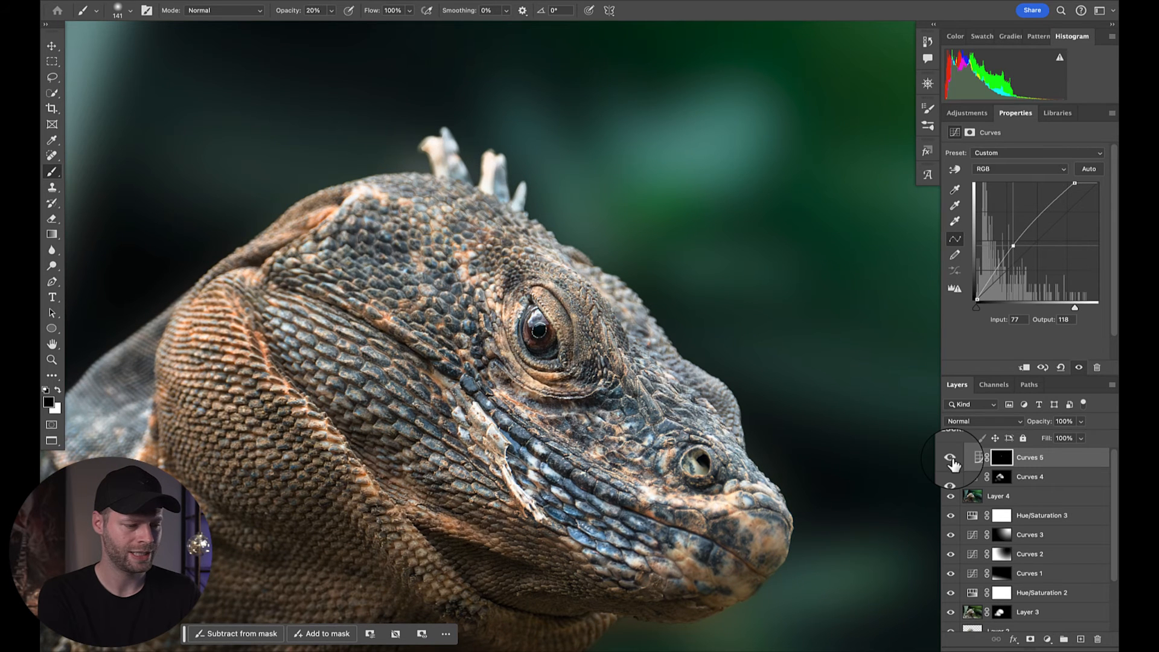
pyautogui.click(950, 458)
pyautogui.click(950, 458)
# Add a Curves layer, pull its white point inward to brighten highlights, and lift the midtones to Input 91, Output 159
pyautogui.scroll(-5, 760, 444)
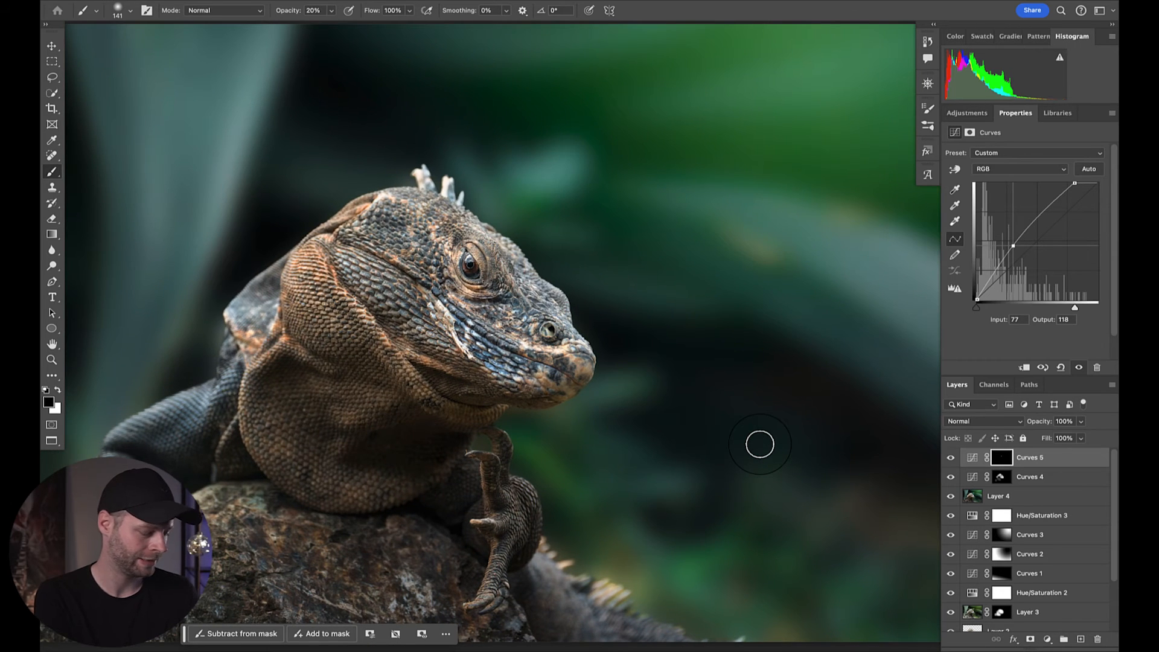
pyautogui.press('super+minus')
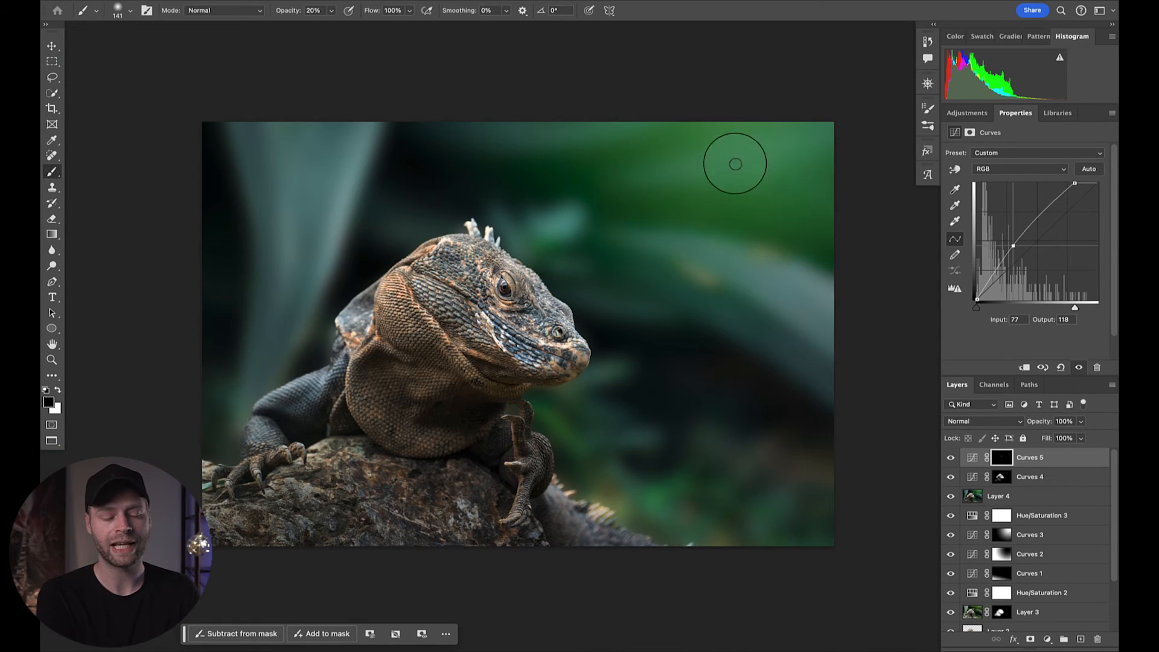
pyautogui.click(966, 113)
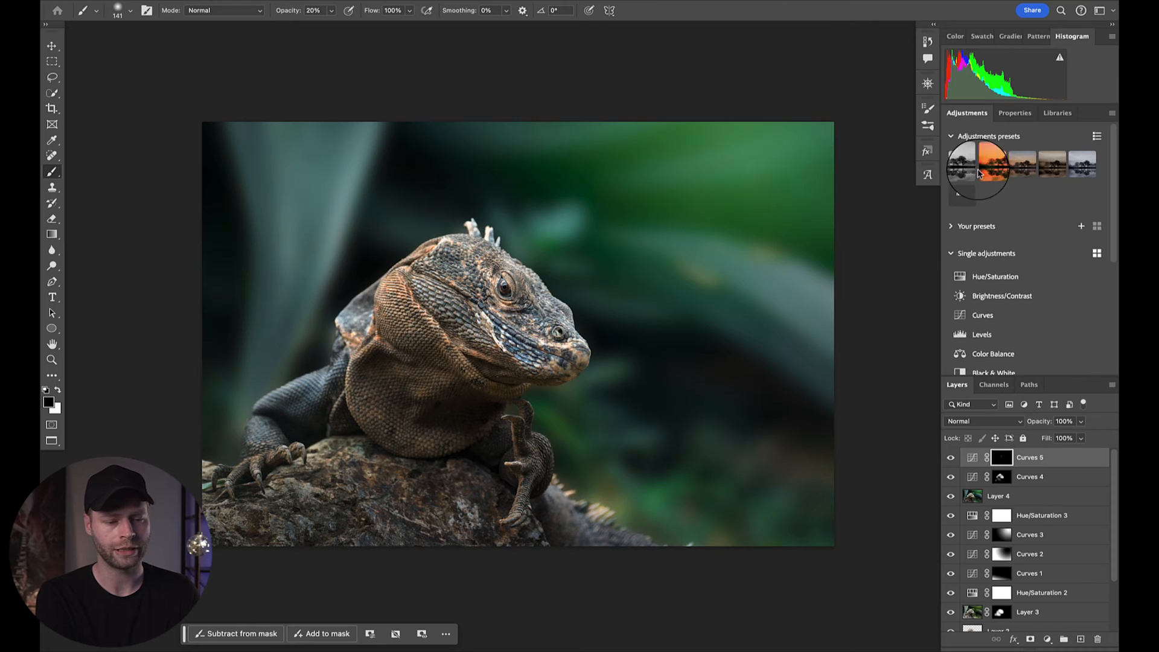
pyautogui.click(977, 315)
pyautogui.moveTo(1026, 248); pyautogui.dragTo(1027, 230)
pyautogui.moveTo(1074, 189)
pyautogui.mouseDown()
pyautogui.moveTo(1025, 183)
pyautogui.moveTo(1053, 183)
pyautogui.mouseUp()
pyautogui.moveTo(1024, 227)
pyautogui.mouseDown()
pyautogui.moveTo(1005, 224)
pyautogui.moveTo(1019, 226)
pyautogui.mouseUp()
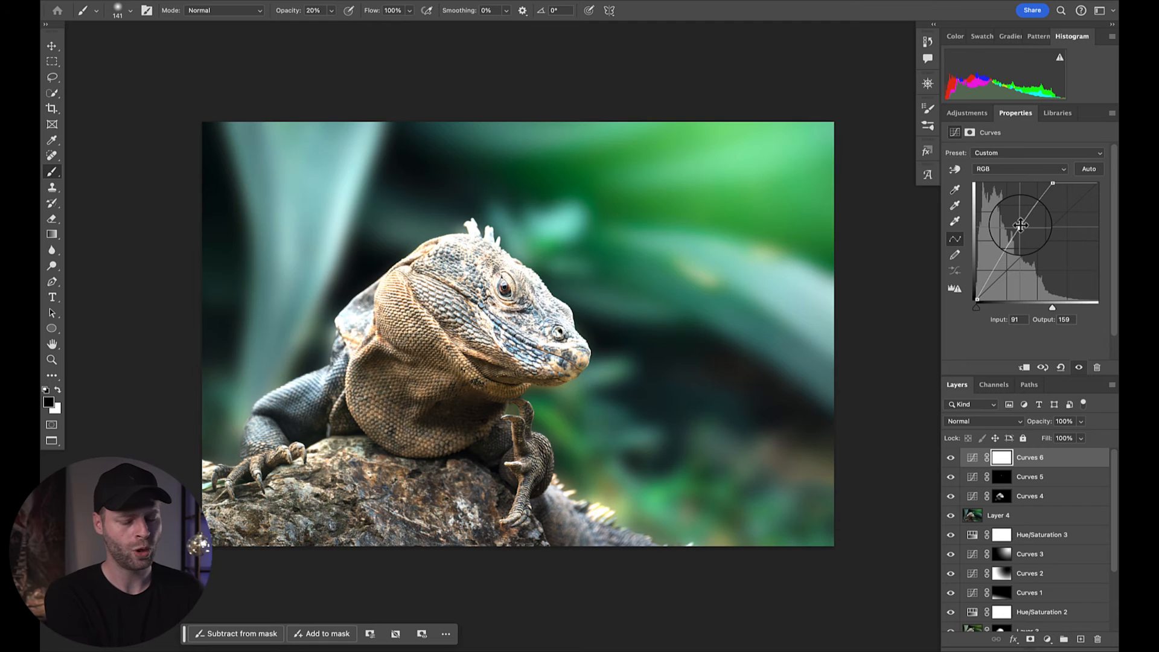
# Invert the Curves 6 mask, draw a radial gradient from the image's upper-right corner to reveal the brightening, and compare by toggling the layer
pyautogui.hotkey('ctrl', 'i')
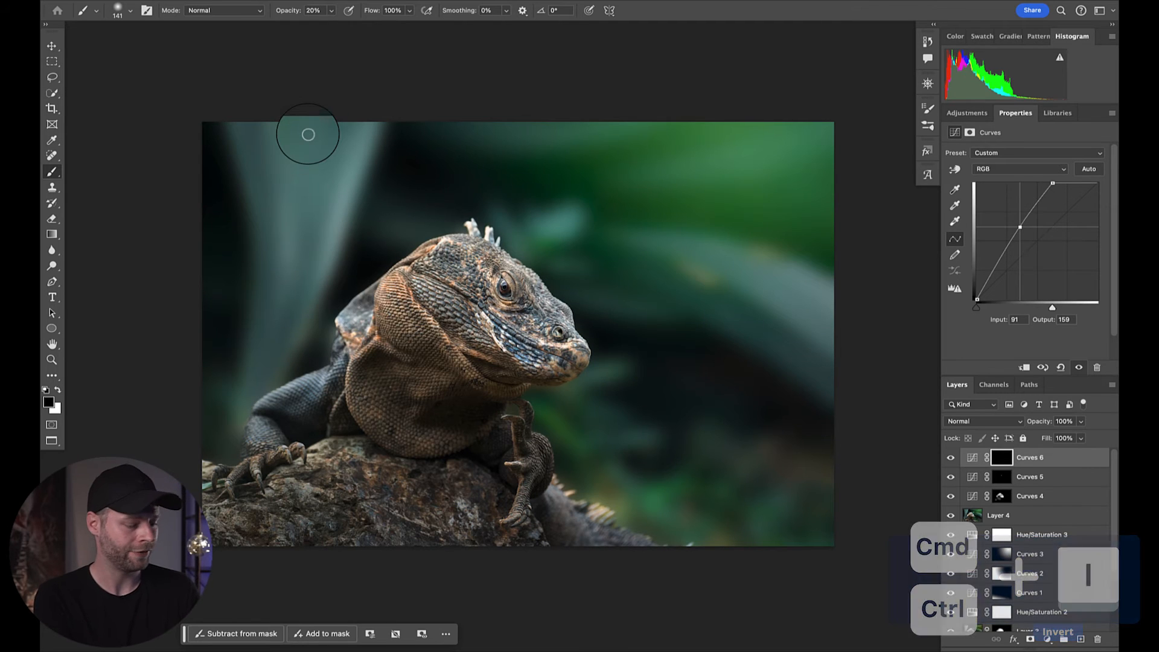
pyautogui.press('g')
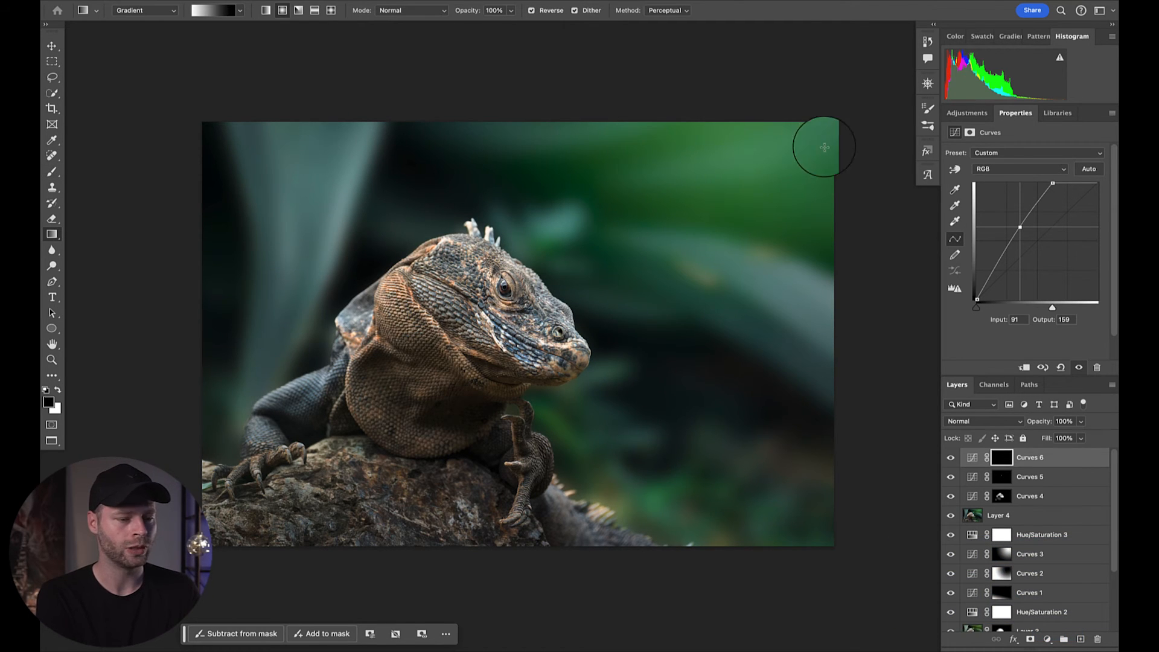
pyautogui.moveTo(791, 147); pyautogui.dragTo(343, 567)
pyautogui.moveTo(652, 283); pyautogui.dragTo(684, 247)
pyautogui.click(971, 458)
pyautogui.click(951, 460)
pyautogui.click(951, 460)
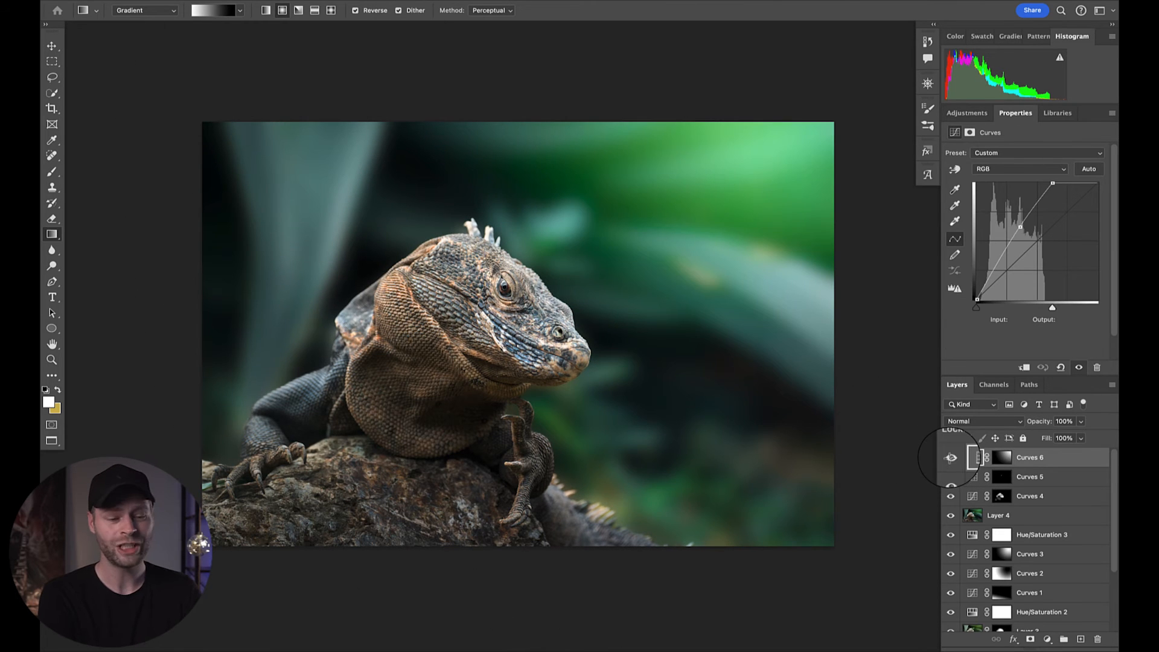
# Add a Hue/Saturation layer with Saturation -34 and invert its mask to black
pyautogui.click(967, 113)
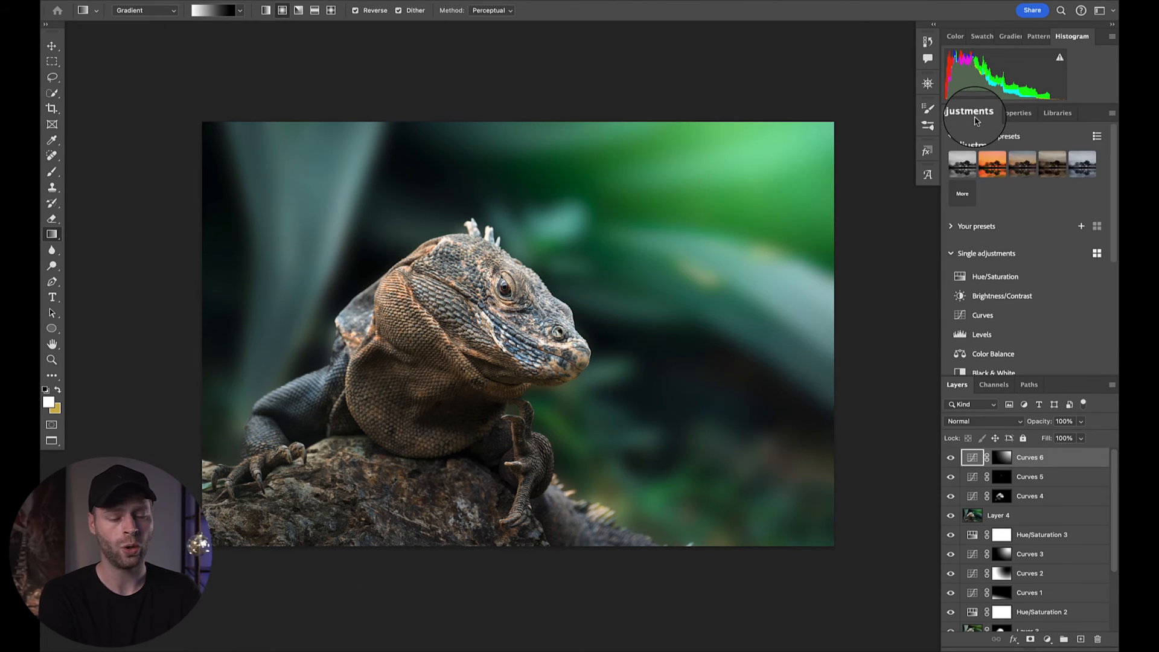
pyautogui.click(979, 277)
pyautogui.moveTo(1024, 224); pyautogui.dragTo(1000, 223)
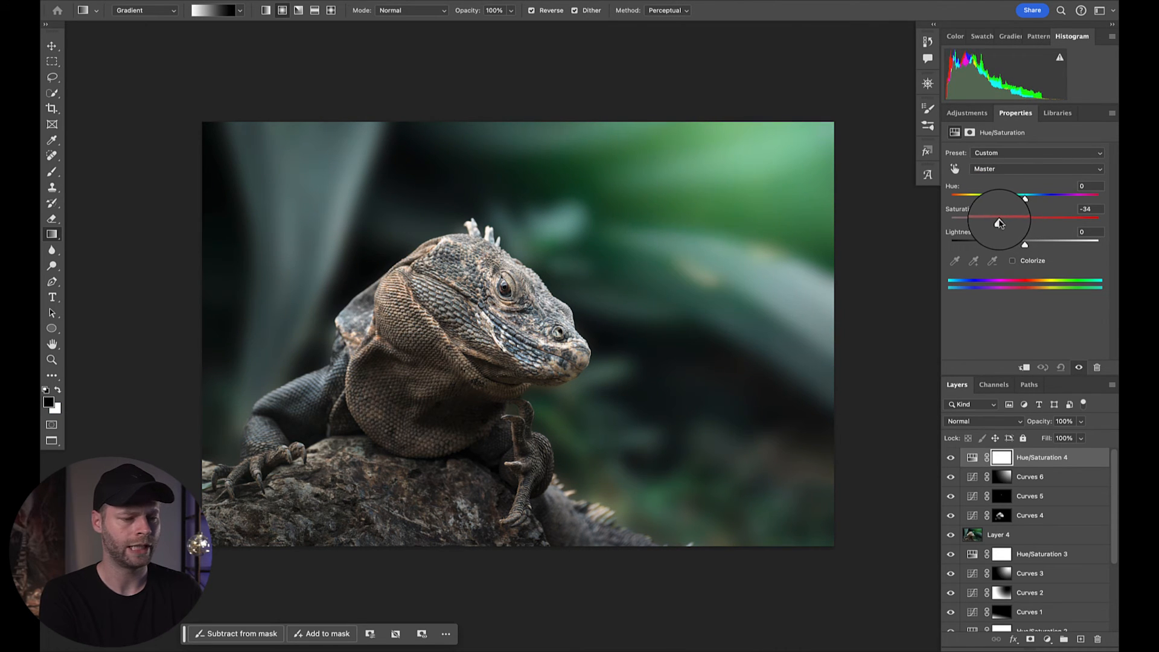
pyautogui.hotkey('ctrl', 'i')
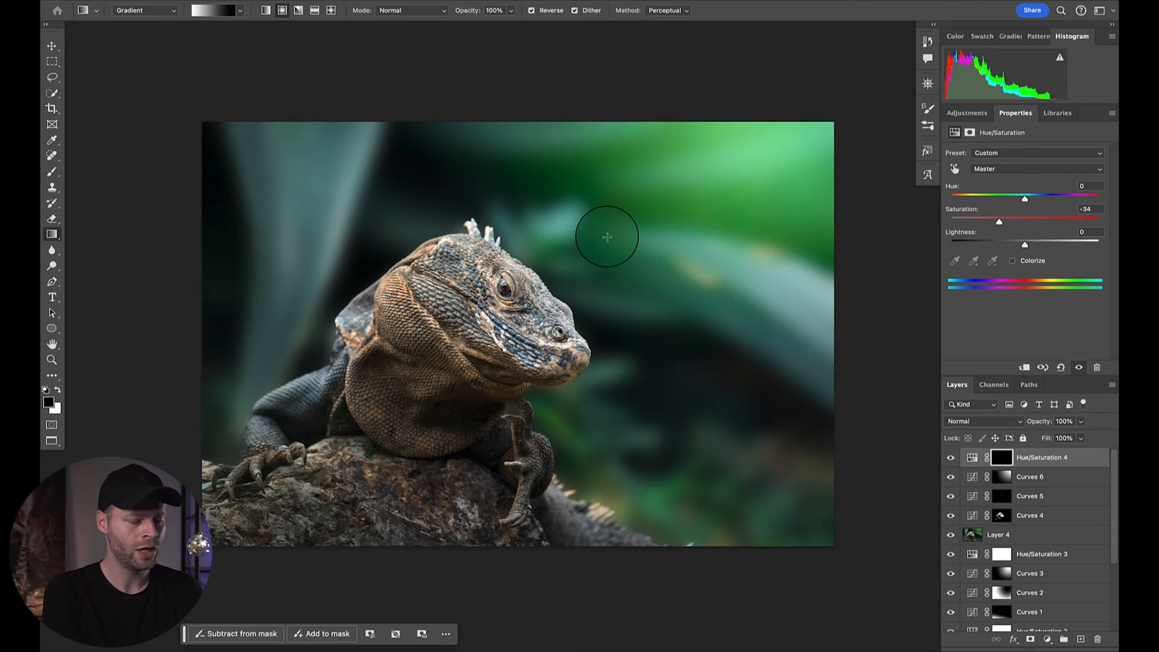
# Paint the desaturation onto the bright green background near the upper-right corner with a white 2411-pixel brush at 30% opacity
pyautogui.rightClick(633, 243)
pyautogui.click(651, 204)
pyautogui.press('b')
pyautogui.moveTo(629, 212); pyautogui.dragTo(821, 216)
pyautogui.press('x')
pyautogui.press('3')
pyautogui.moveTo(694, 175)
pyautogui.mouseDown()
pyautogui.moveTo(588, 145)
pyautogui.moveTo(586, 473)
pyautogui.moveTo(896, 146)
pyautogui.mouseUp()
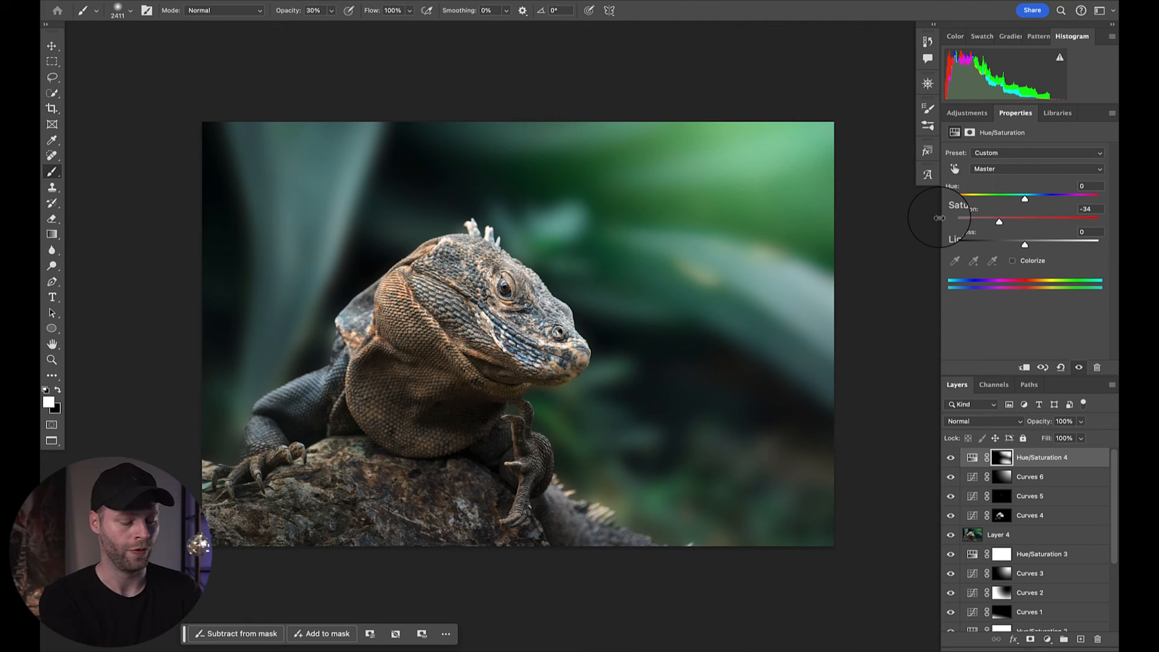
# Merge a copy of all visible layers into a new top layer and set its blend mode to Soft Light
pyautogui.press('super+alt+shift+e')
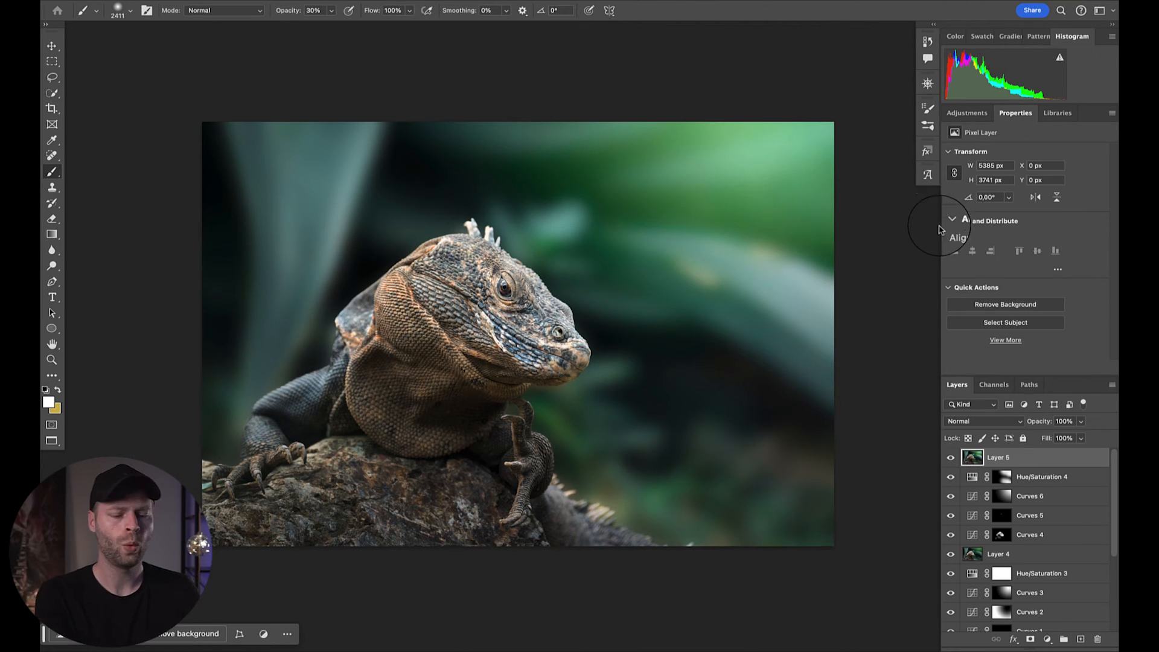
pyautogui.click(966, 420)
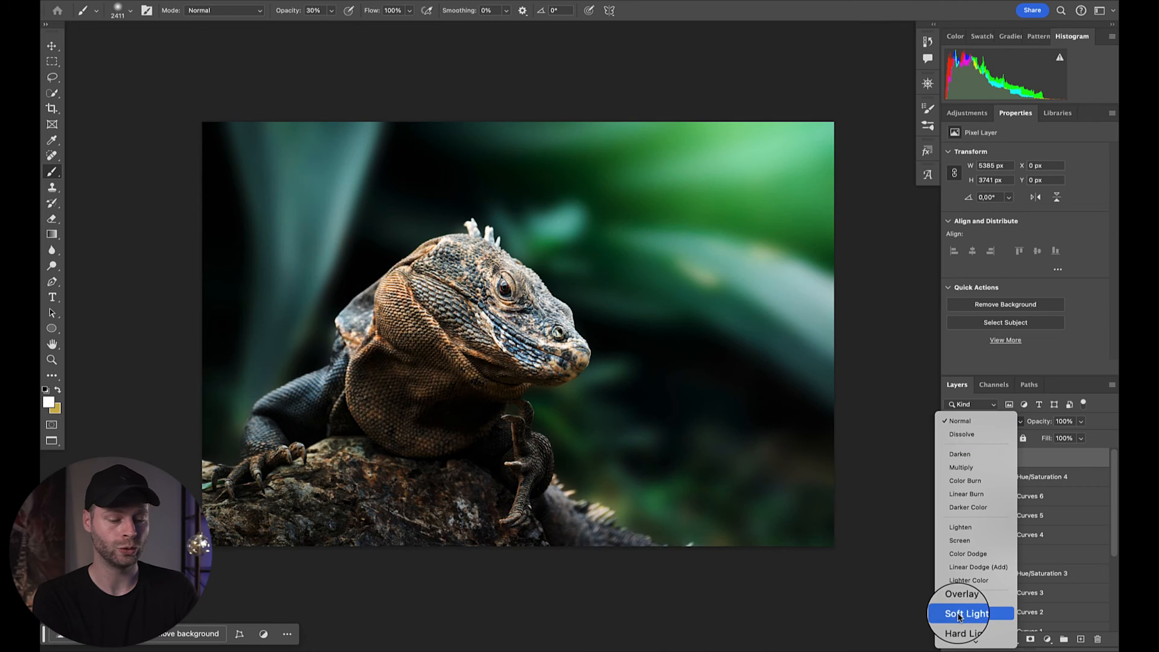
pyautogui.click(963, 613)
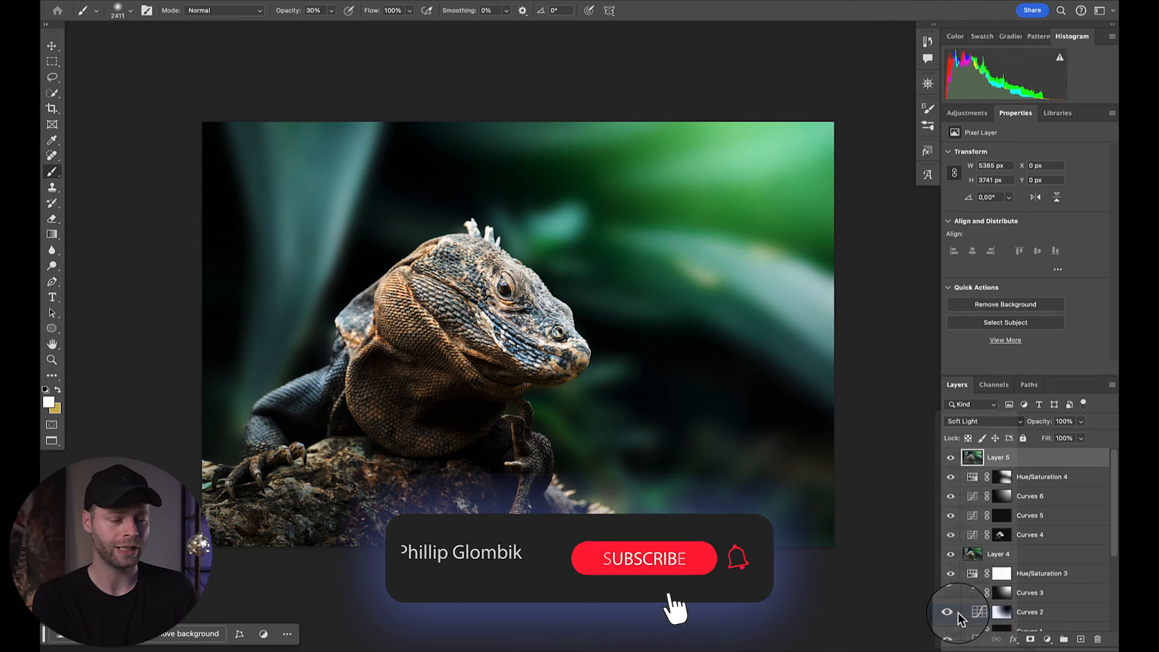
# Apply Gaussian Blur to Layer 5 with a radius of about 82 pixels after trying larger and smaller values
pyautogui.click(355, 2)
pyautogui.moveTo(385, 177)
pyautogui.click(554, 220)
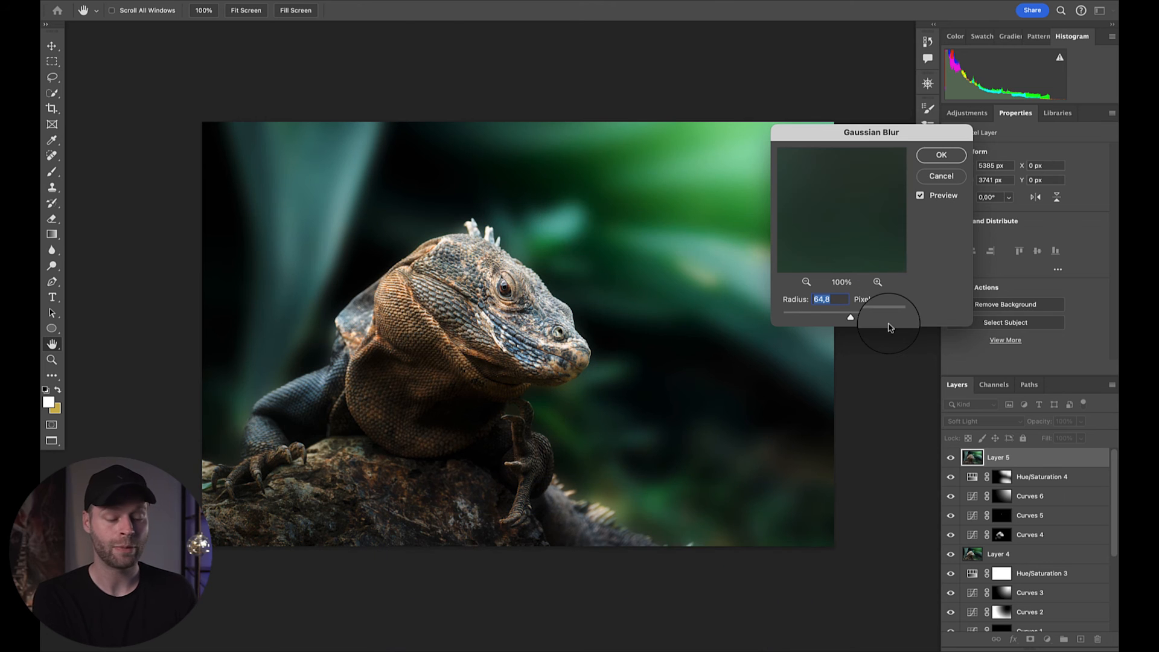
pyautogui.moveTo(850, 317); pyautogui.dragTo(864, 318)
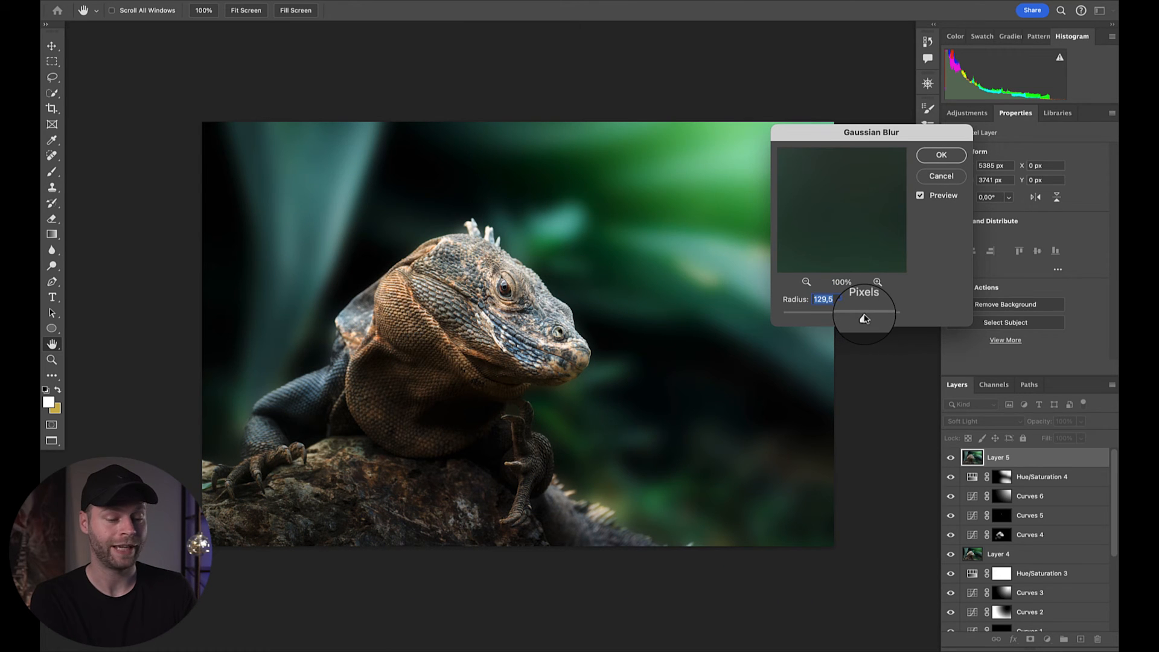
pyautogui.click(805, 317)
pyautogui.click(833, 318)
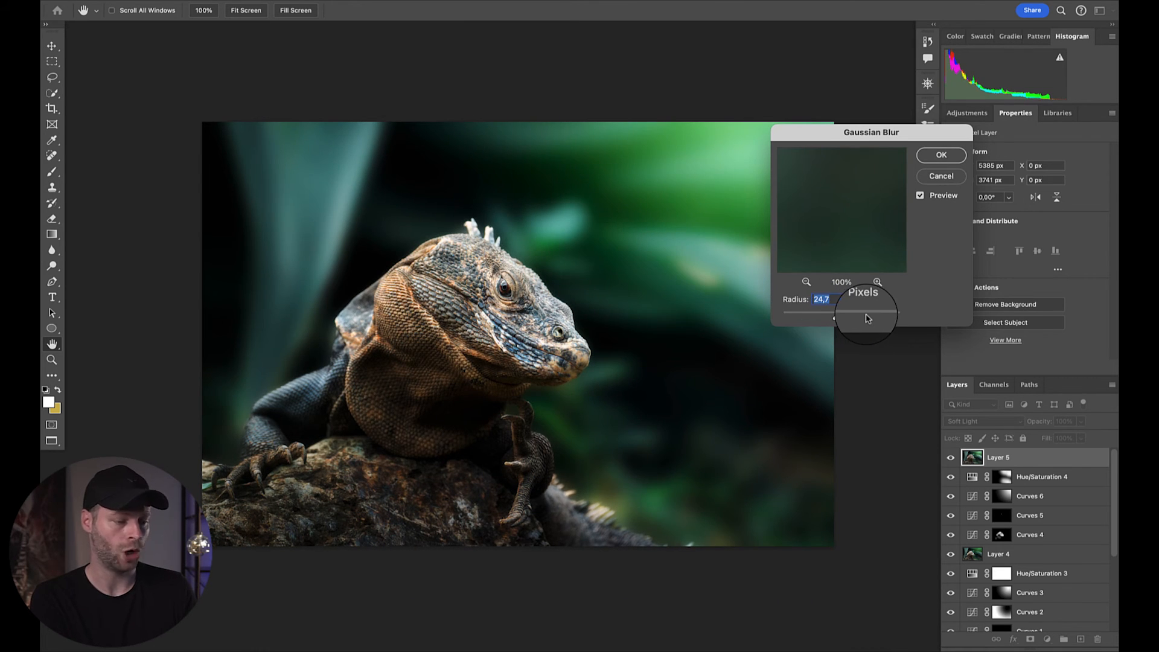
pyautogui.moveTo(866, 318); pyautogui.dragTo(854, 318)
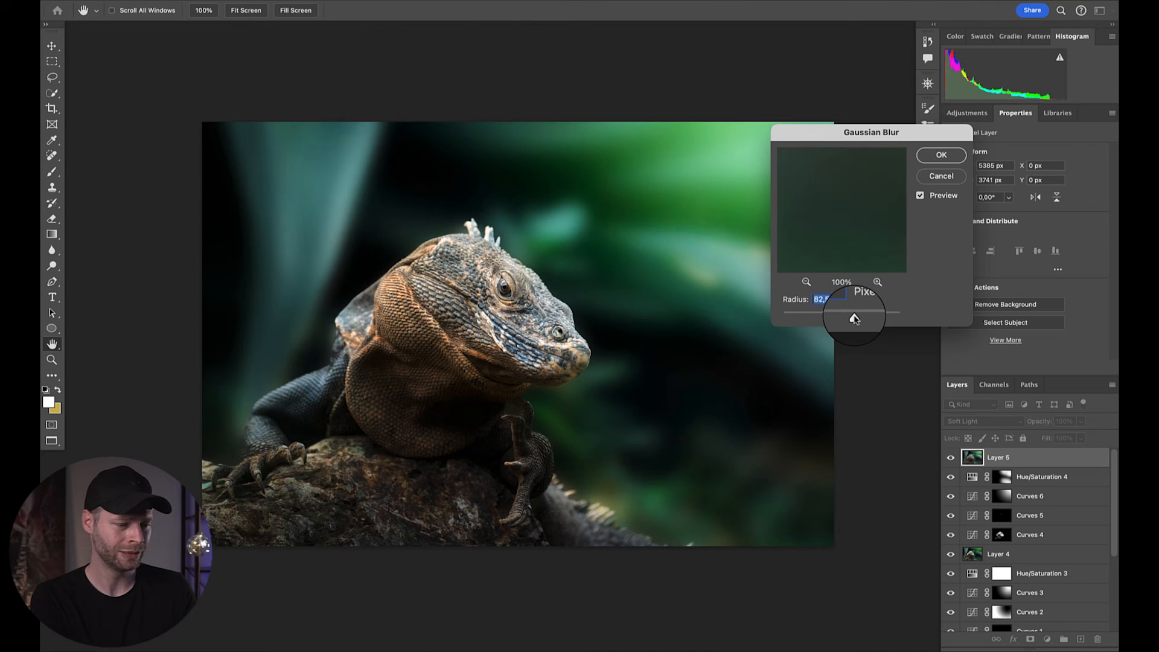
pyautogui.click(940, 155)
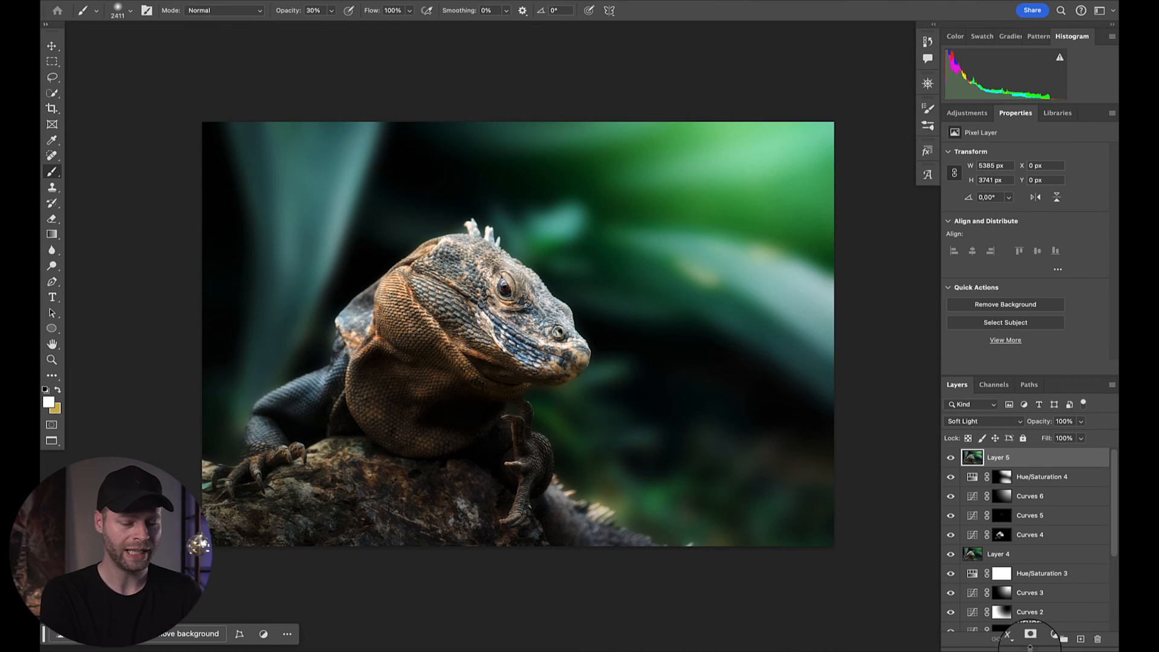
# Add a mask to Layer 5 and paint the glow effect off the iguana's body and rock with a black 2411-pixel brush at 30% opacity
pyautogui.click(1030, 633)
pyautogui.press('x')
pyautogui.click(461, 312)
pyautogui.click(397, 349)
pyautogui.click(424, 409)
pyautogui.click(303, 458)
pyautogui.click(317, 499)
pyautogui.click(440, 409)
pyautogui.click(495, 342)
pyautogui.click(438, 320)
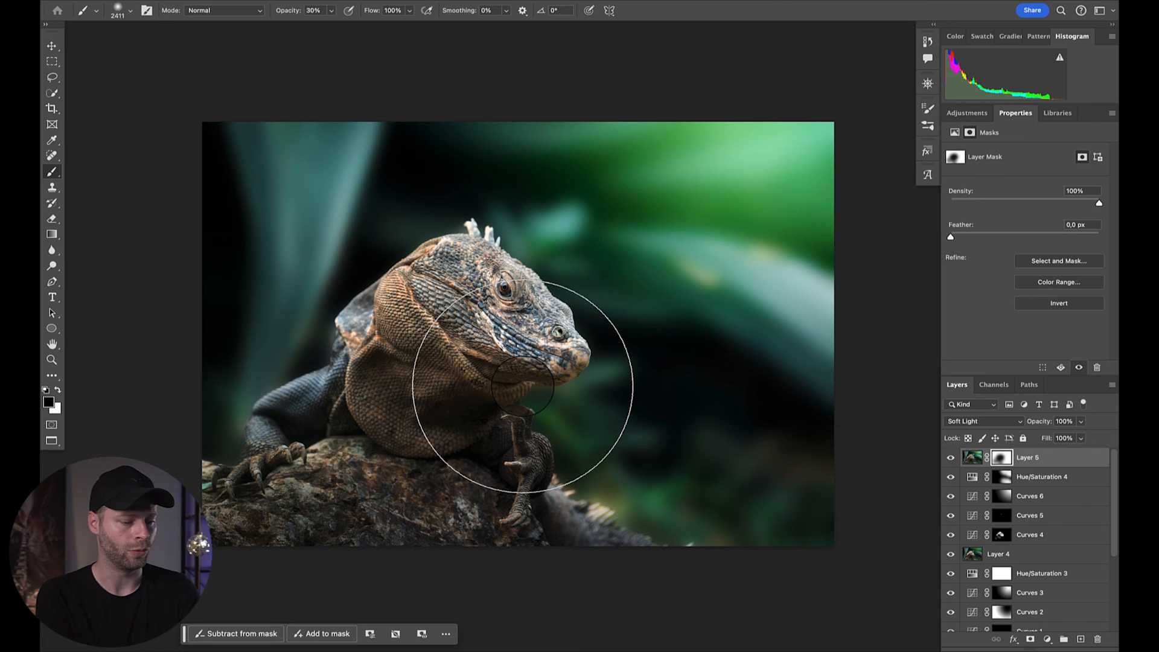
# Compare the image with and without the Soft Light glow by toggling Layer 5
pyautogui.click(950, 458)
pyautogui.click(950, 458)
pyautogui.click(950, 458)
pyautogui.click(950, 458)
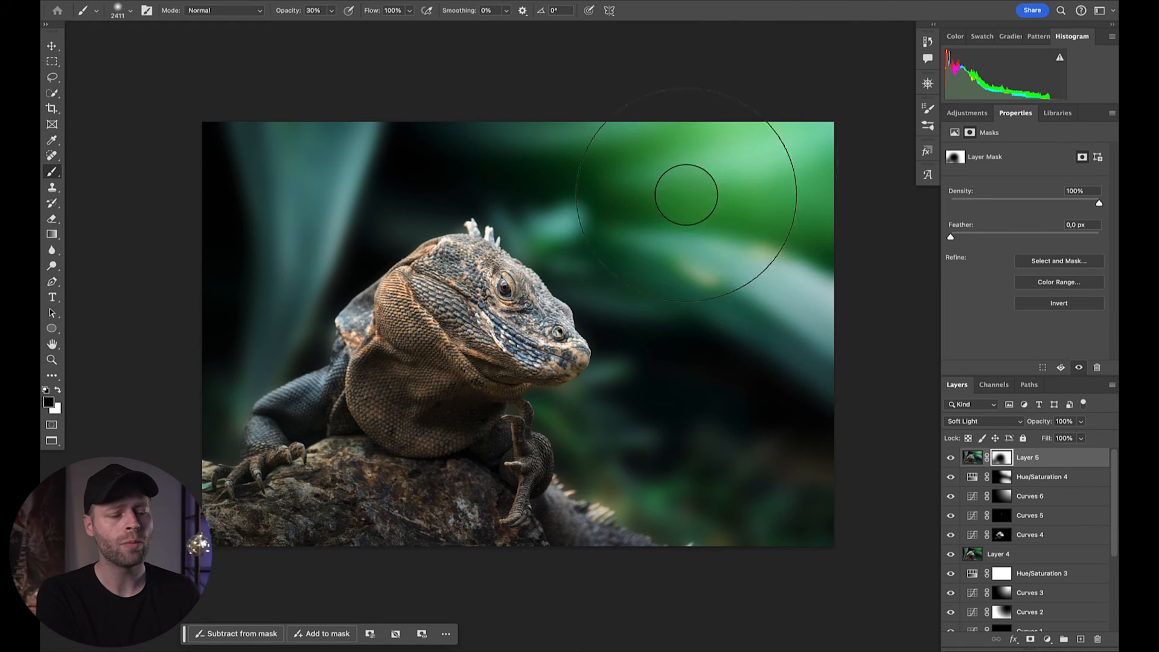
pyautogui.moveTo(671, 274); pyautogui.dragTo(746, 171)
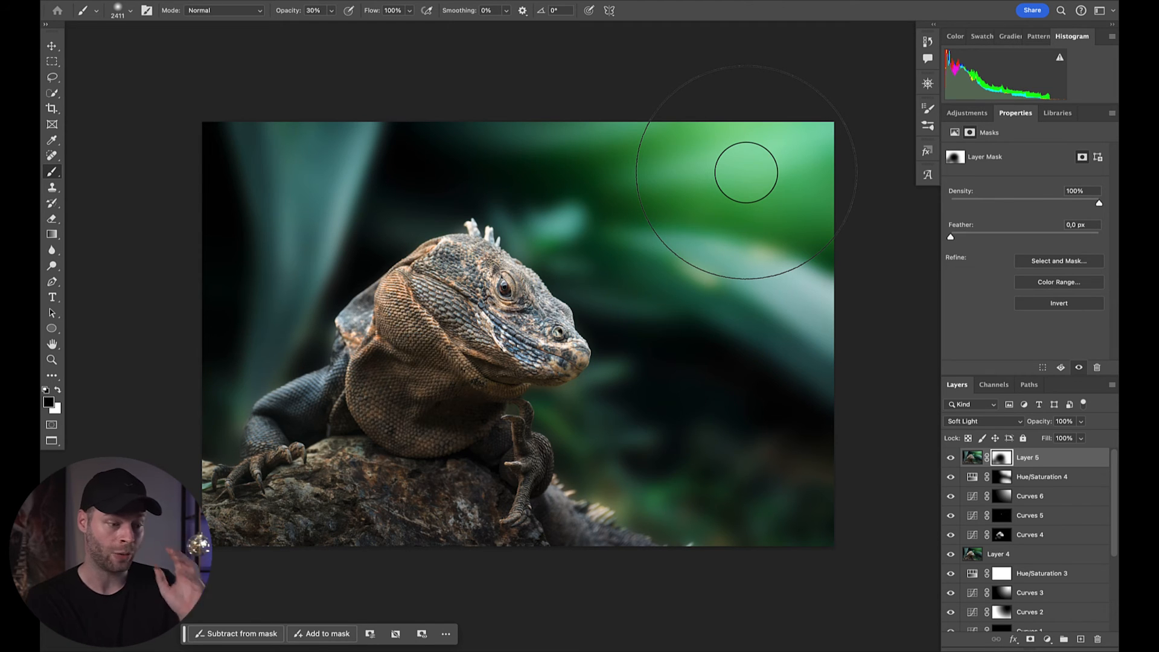
# Create a new empty layer above Layer 5 and fill it with white in Normal mode at 100% opacity
pyautogui.hotkey('ctrl', 'alt', 'shift', 'n')
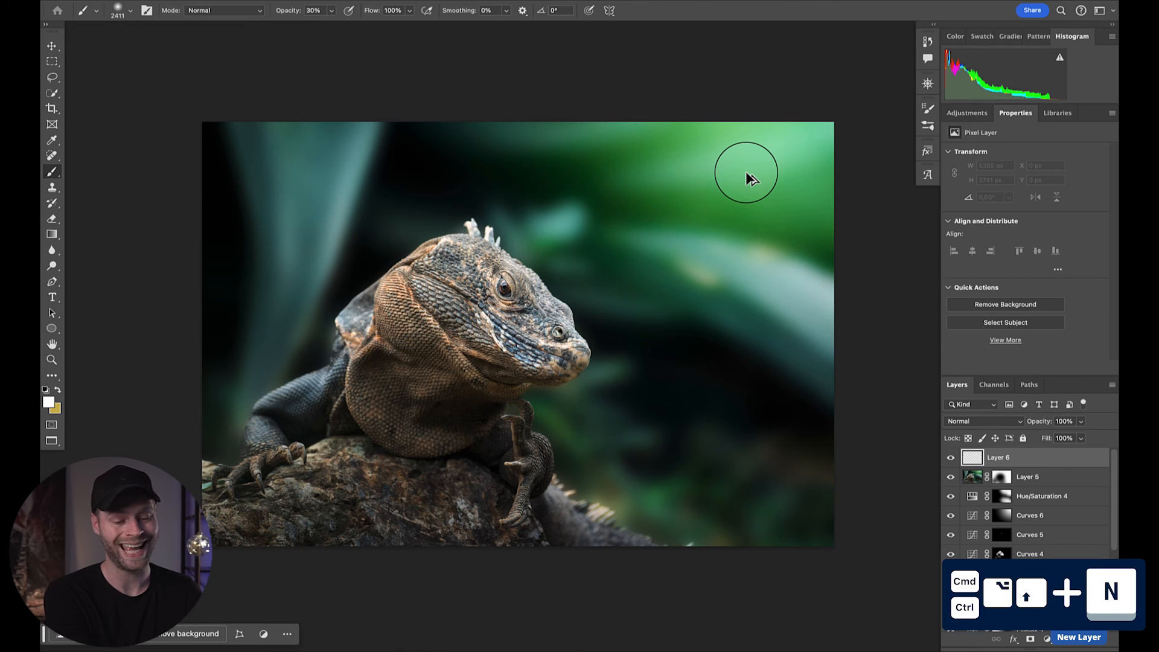
pyautogui.hotkey('shift', 'F5')
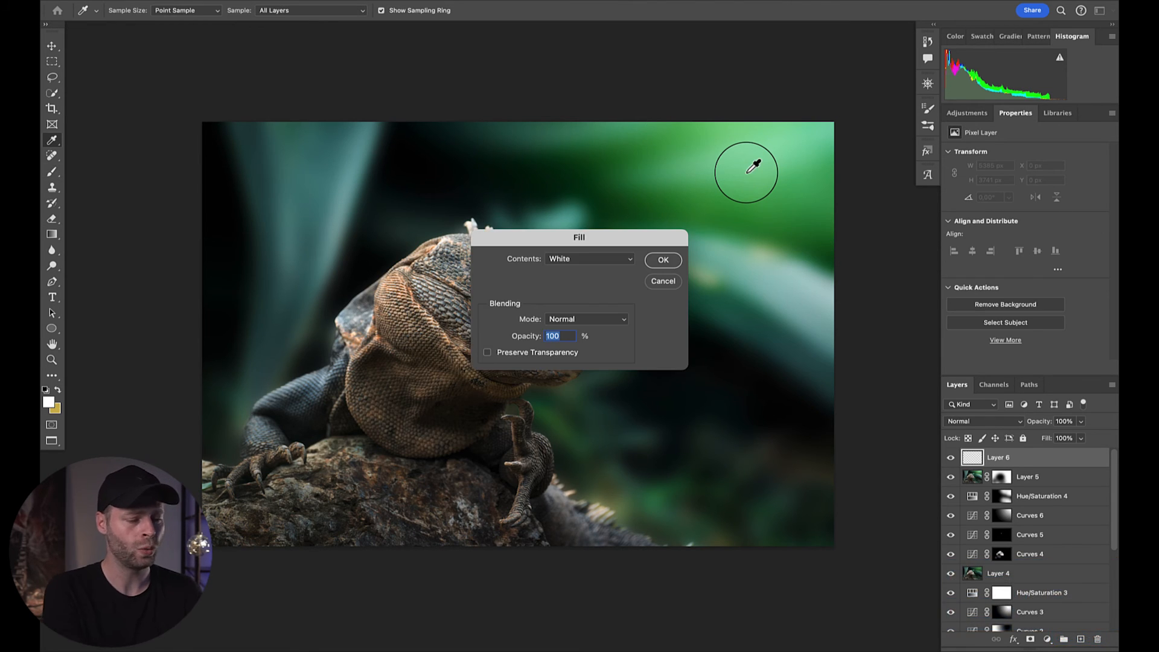
pyautogui.click(662, 259)
pyautogui.press('g')
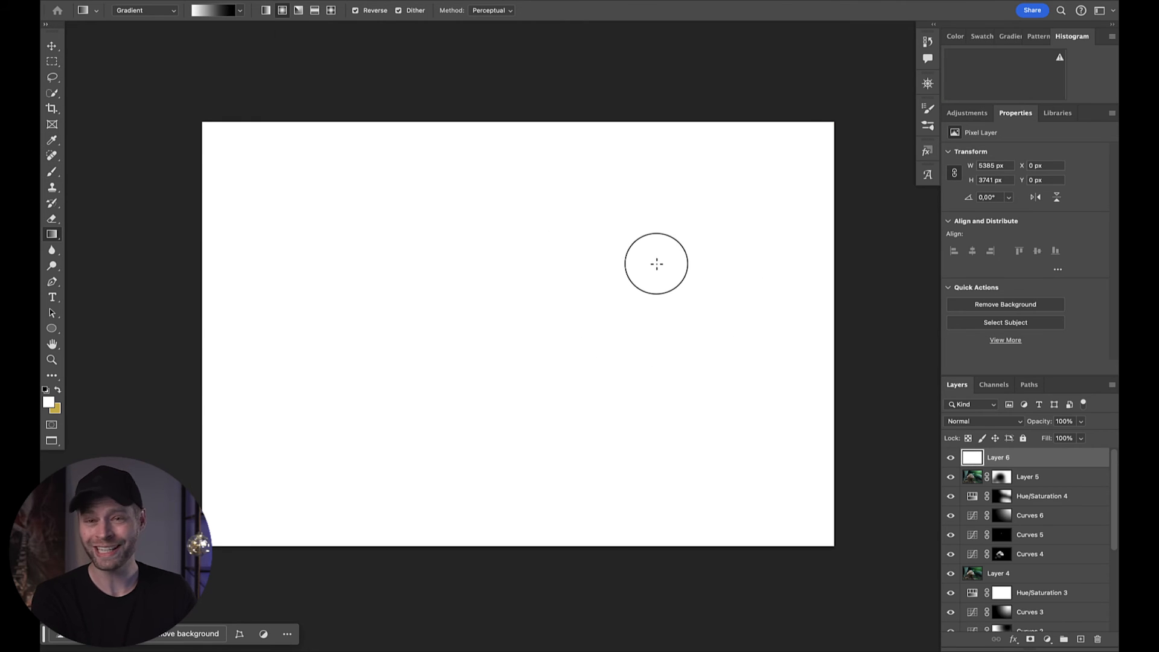
# Add an inverted mask to Layer 6 and draw a radial gradient on it from the image's upper-right corner to the iguana's throat
pyautogui.click(1030, 640)
pyautogui.hotkey('ctrl', 'i')
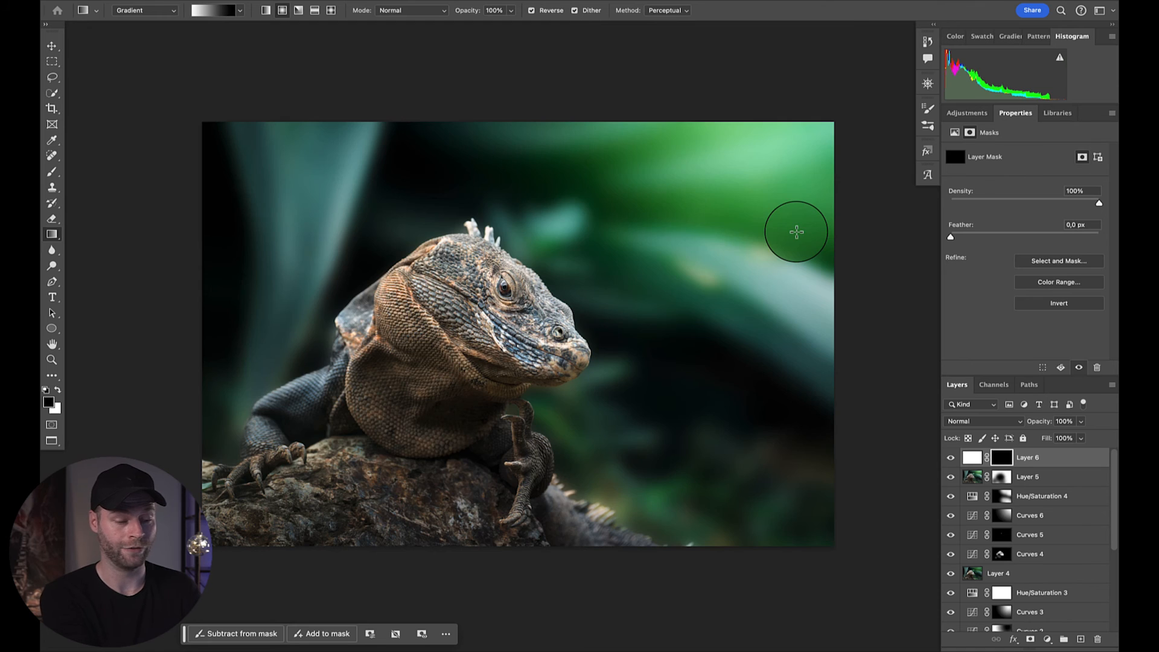
pyautogui.moveTo(821, 132); pyautogui.dragTo(443, 416)
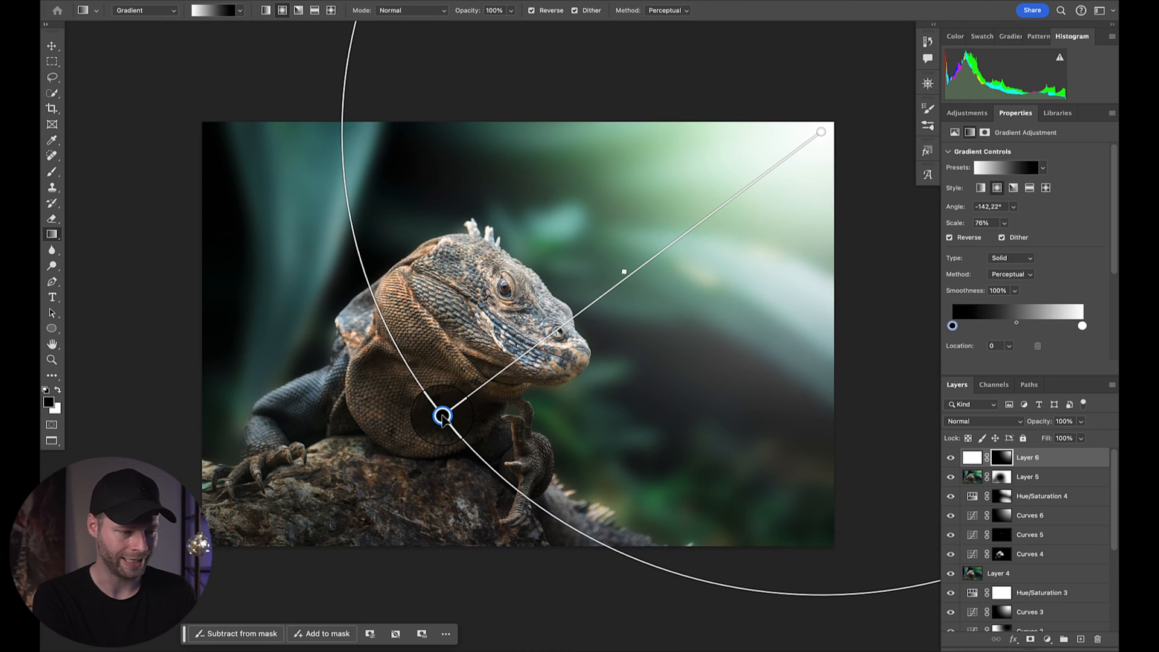
pyautogui.click(973, 457)
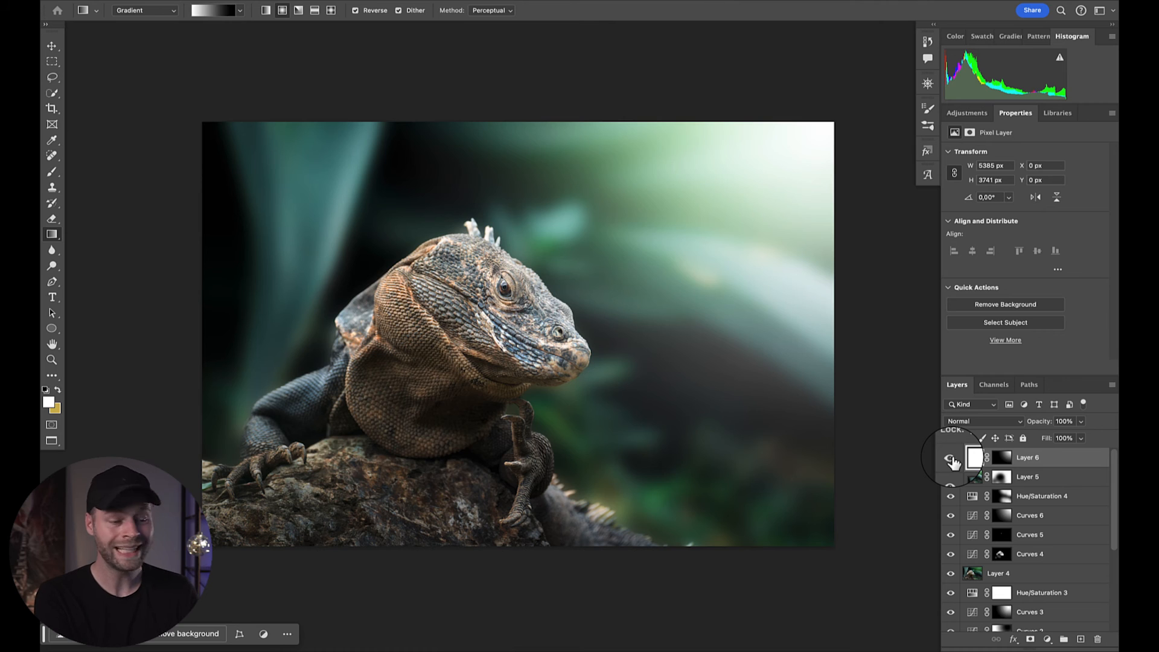
# Clip a Hue/Saturation layer to Layer 6 and colorize the light with Hue 216, Saturation 49, Lightness -3
pyautogui.click(966, 113)
pyautogui.click(989, 276)
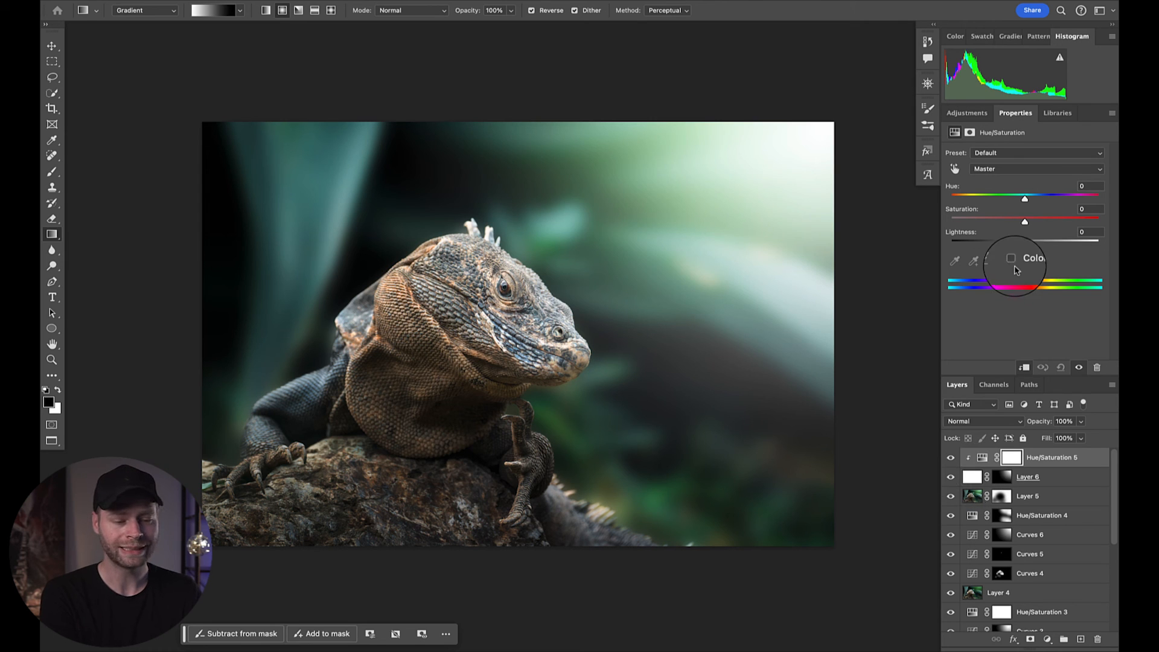
pyautogui.moveTo(951, 198); pyautogui.dragTo(982, 200)
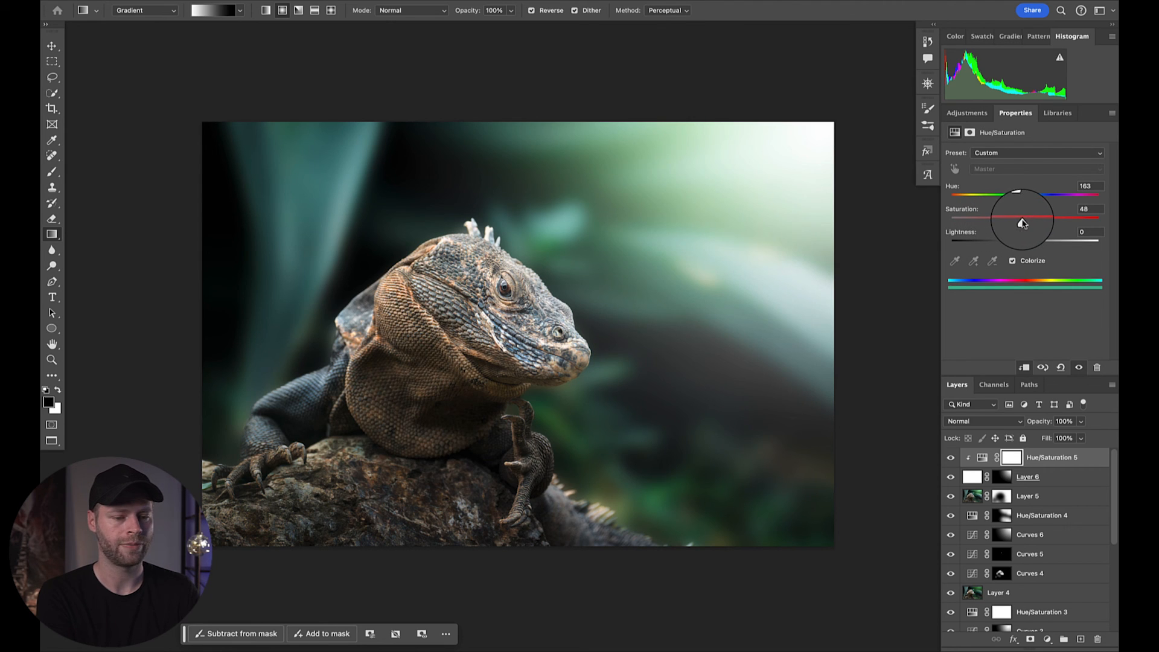
pyautogui.moveTo(1024, 244); pyautogui.dragTo(1018, 246)
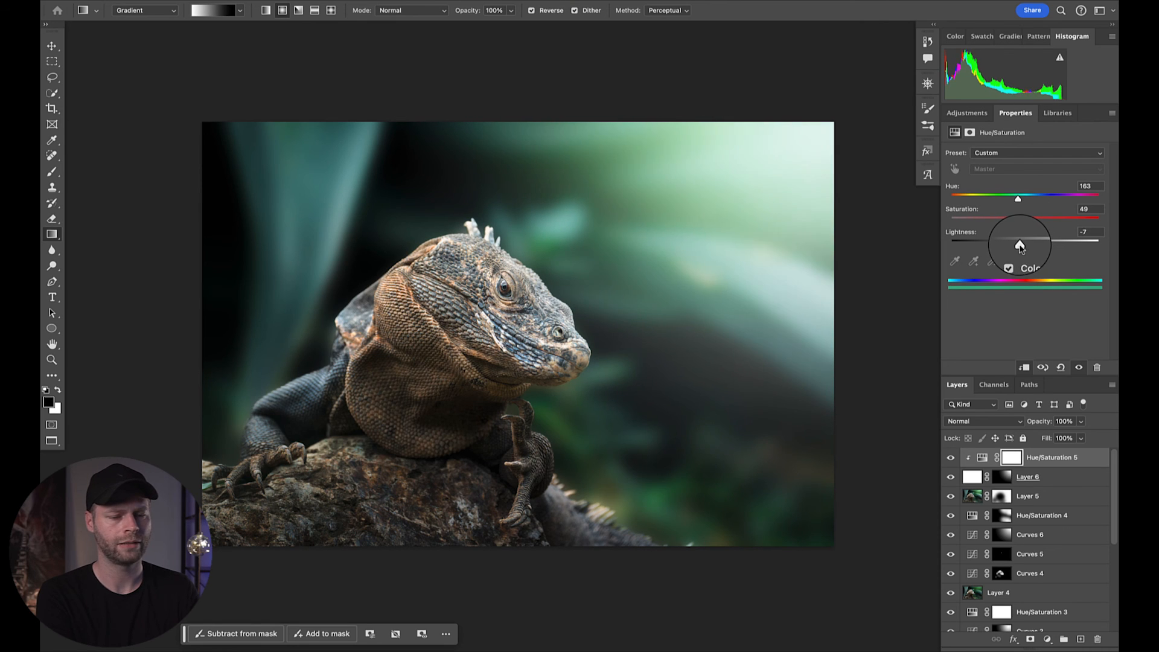
# Compare the light with and without the tint by toggling the Hue/Saturation 5 layer
pyautogui.click(951, 459)
pyautogui.click(950, 459)
pyautogui.click(950, 460)
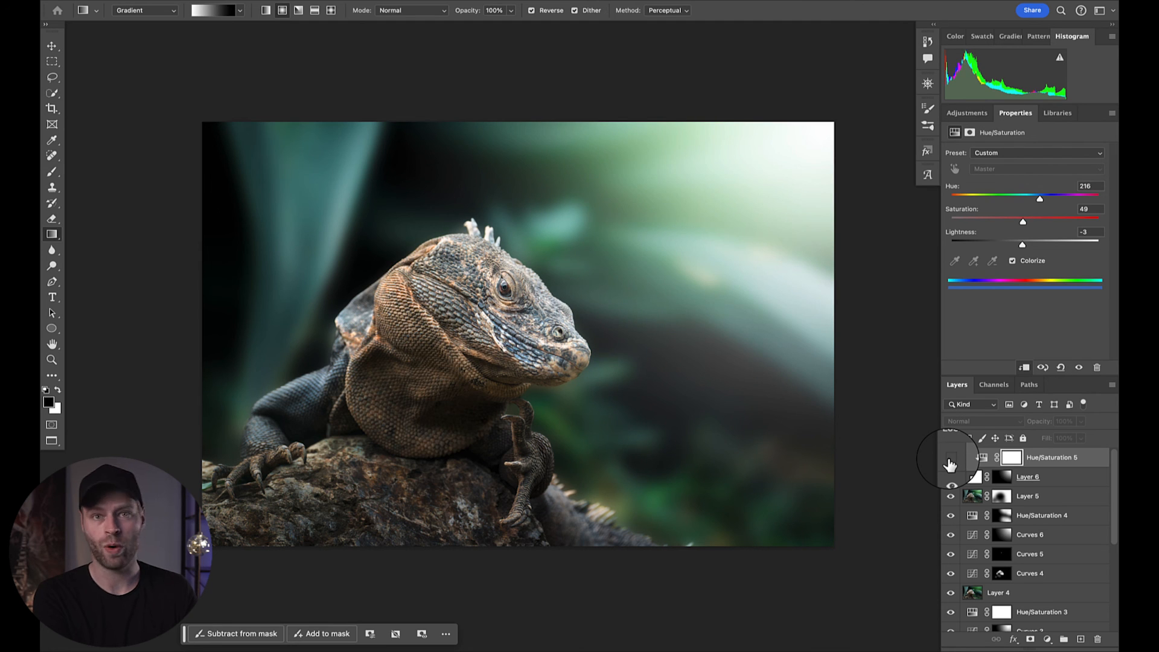
pyautogui.click(951, 460)
# Paint the light haze off the iguana on the Layer 6 mask with a smaller black brush at 30% opacity
pyautogui.click(1002, 476)
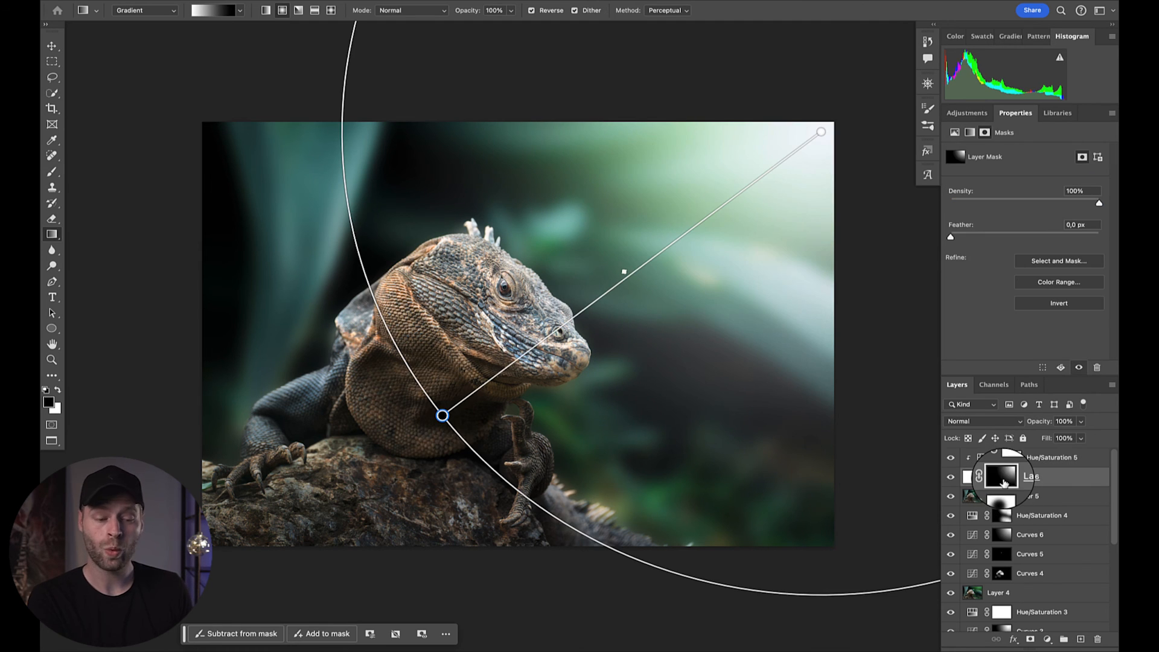
pyautogui.press('b')
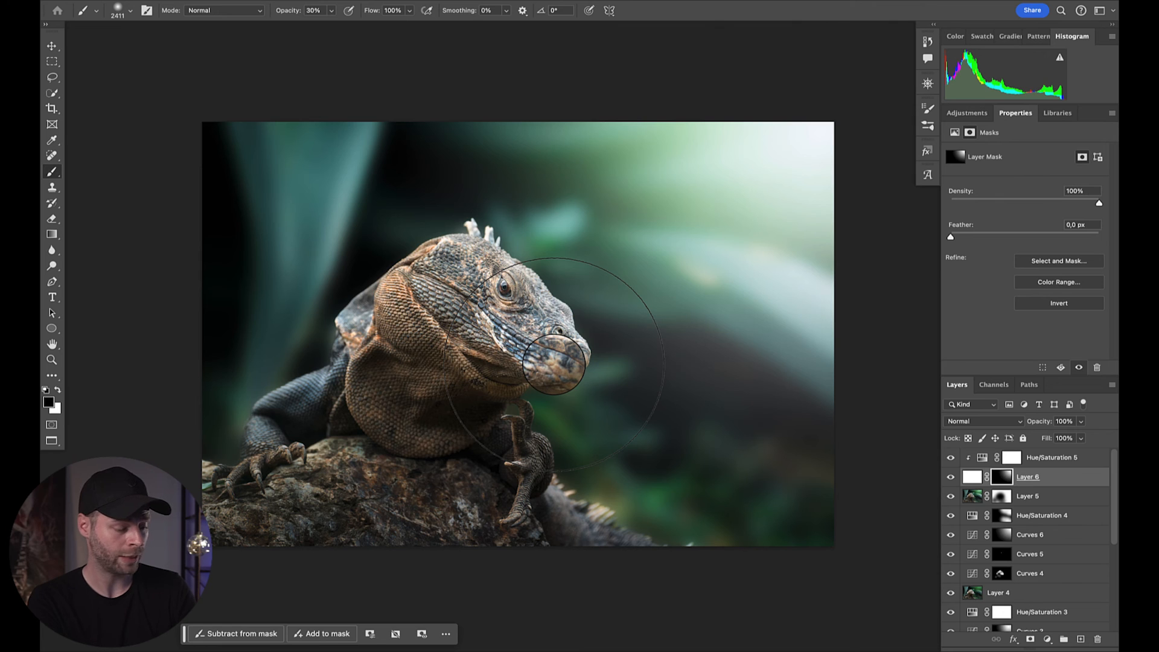
pyautogui.keyDown('ctrl'); pyautogui.keyDown('alt'); pyautogui.moveTo(513, 329); pyautogui.dragTo(361, 333); pyautogui.keyUp('alt'); pyautogui.keyUp('ctrl')
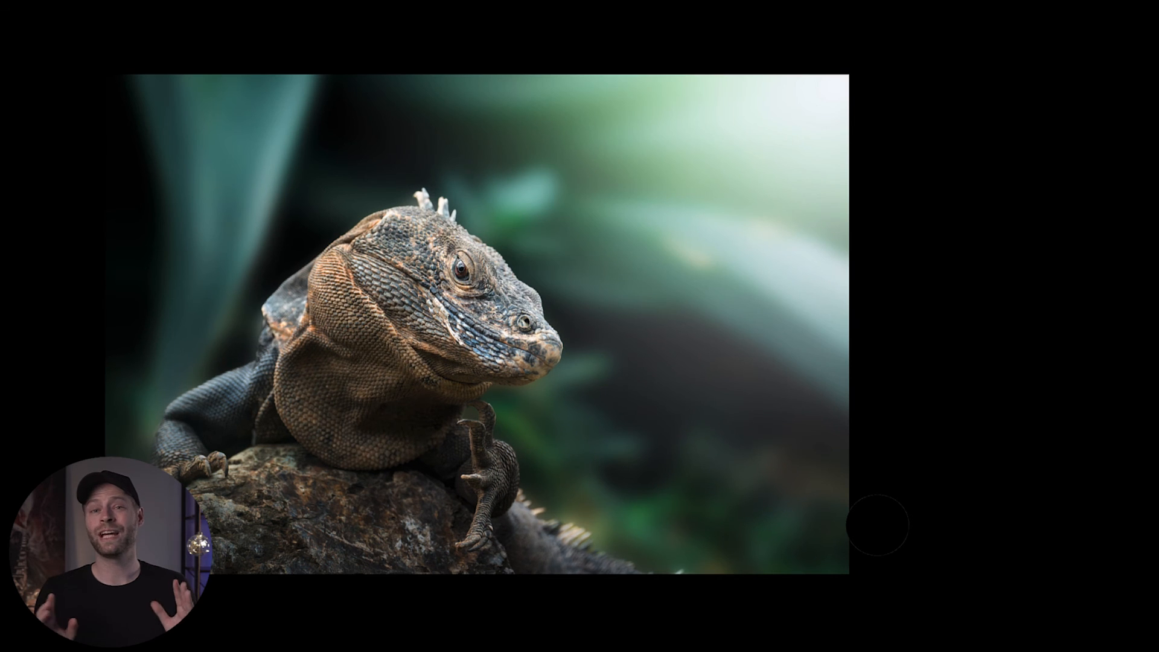
# Compare the original photo with the finished edit by repeatedly toggling the visibility of all layers except Layer 0
pyautogui.moveTo(1118, 507)
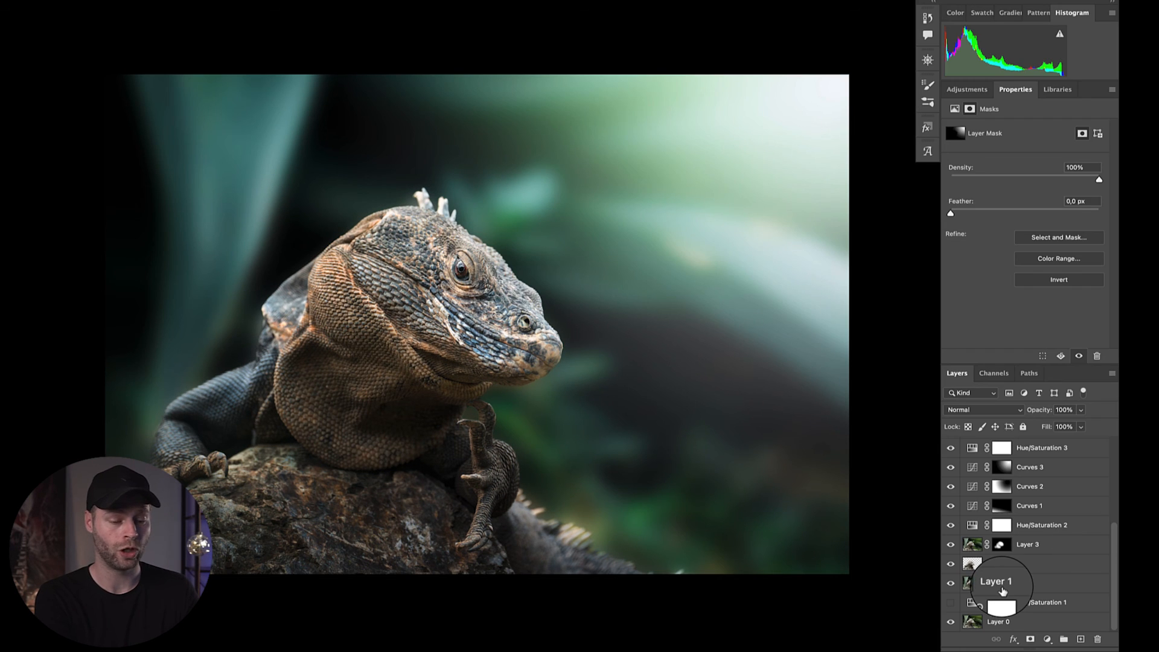
pyautogui.keyDown('alt'); pyautogui.click(950, 622); pyautogui.keyUp('alt')
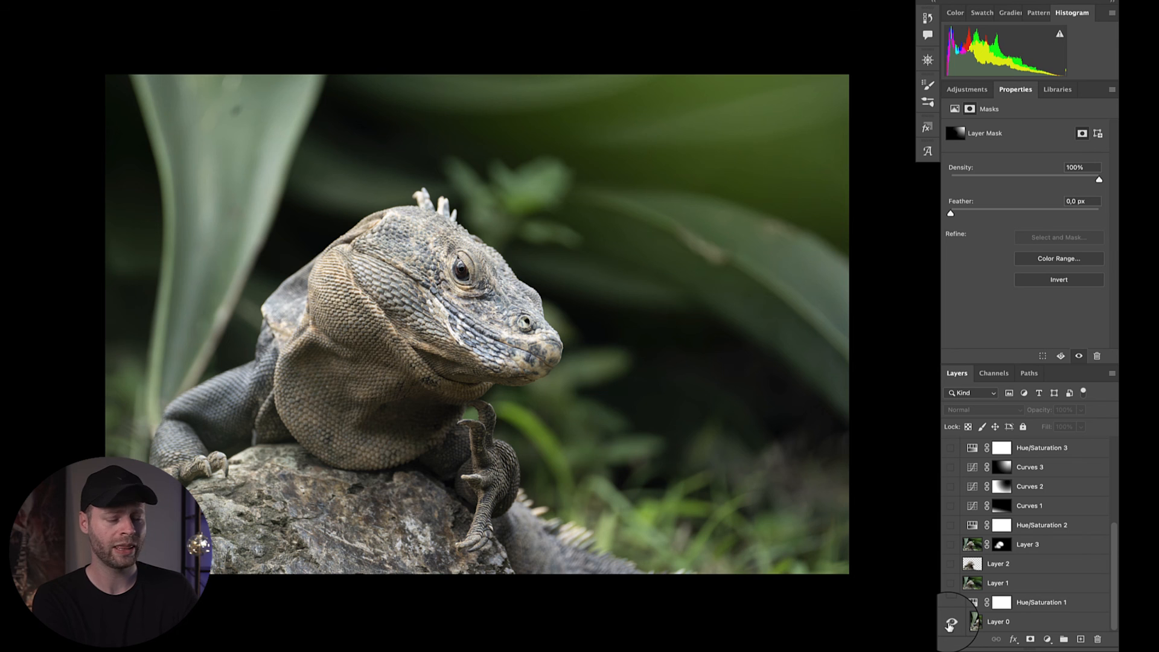
pyautogui.keyDown('alt'); pyautogui.click(951, 623); pyautogui.keyUp('alt')
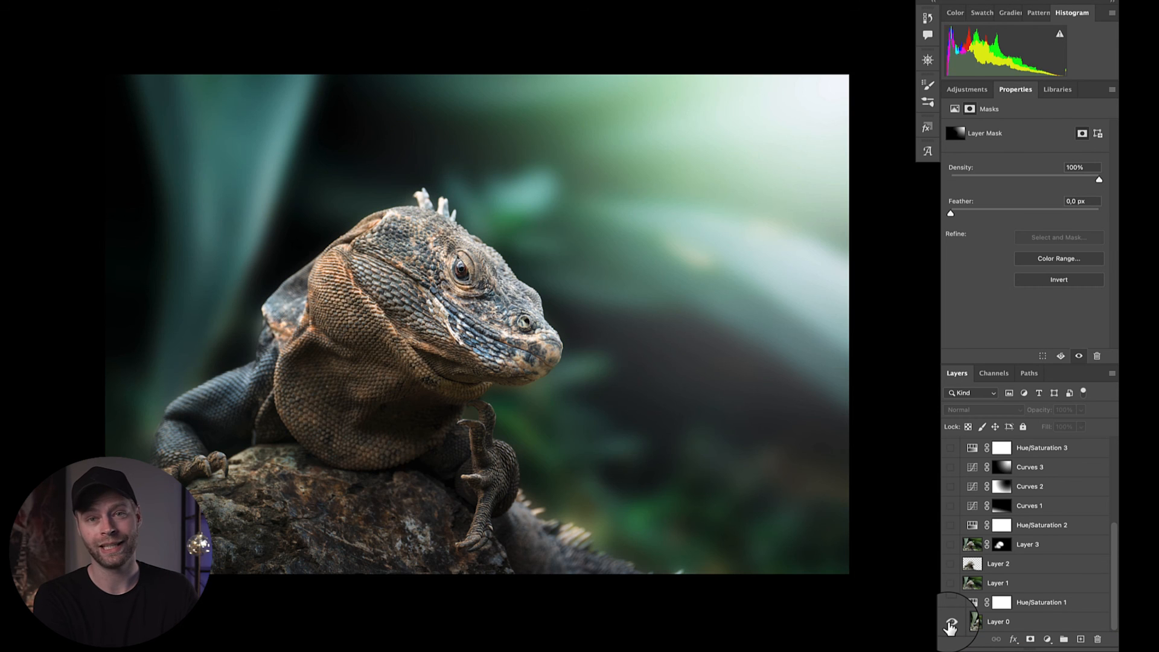
pyautogui.keyDown('alt'); pyautogui.click(951, 624); pyautogui.keyUp('alt')
pyautogui.keyDown('alt'); pyautogui.click(950, 623); pyautogui.keyUp('alt')
pyautogui.keyDown('alt'); pyautogui.click(951, 623); pyautogui.keyUp('alt')
pyautogui.keyDown('alt'); pyautogui.click(951, 623); pyautogui.keyUp('alt')
pyautogui.keyDown('alt'); pyautogui.click(951, 623); pyautogui.keyUp('alt')
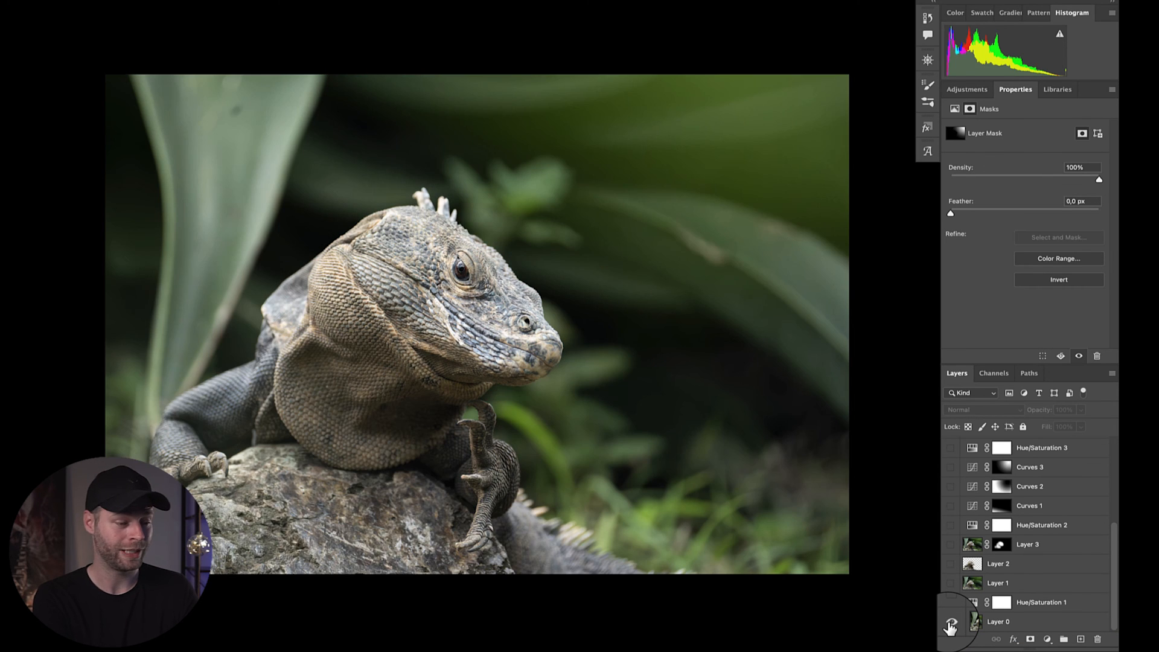
pyautogui.keyDown('alt'); pyautogui.click(951, 623); pyautogui.keyUp('alt')
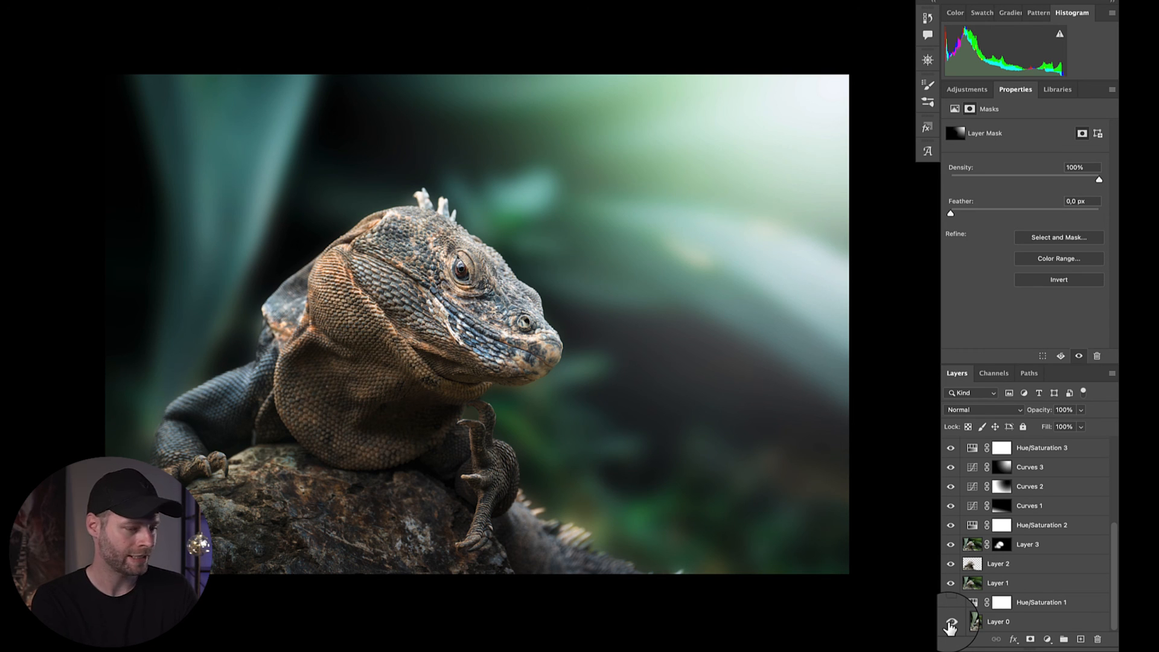
pyautogui.keyDown('alt'); pyautogui.click(950, 624); pyautogui.keyUp('alt')
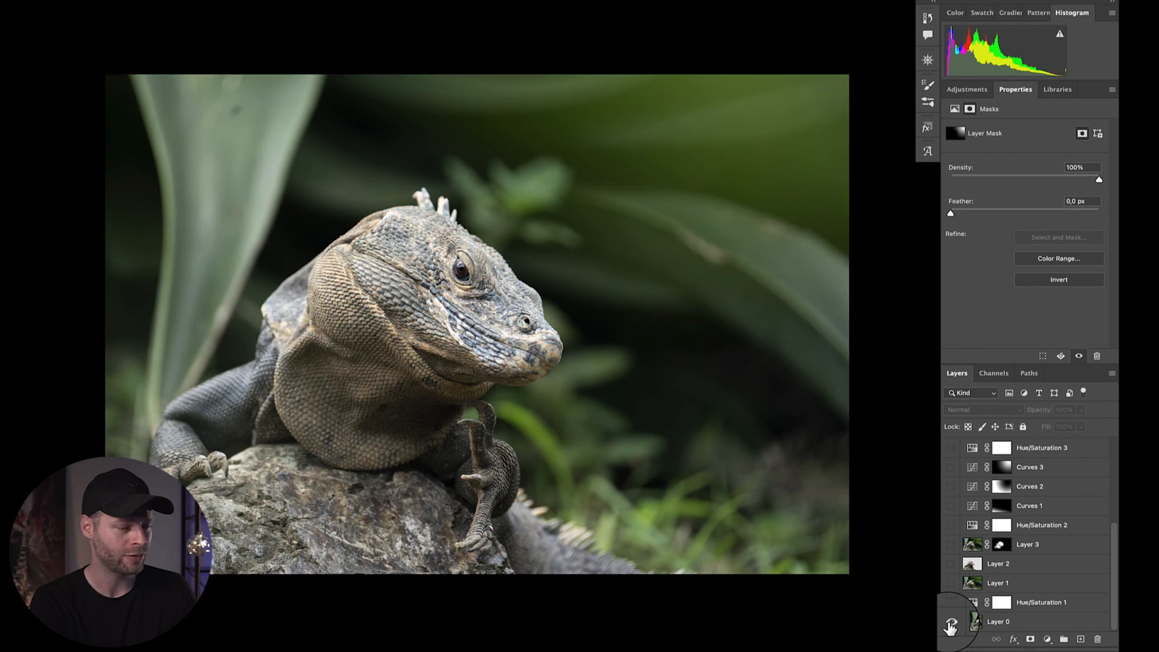
pyautogui.keyDown('alt'); pyautogui.click(950, 624); pyautogui.keyUp('alt')
pyautogui.keyDown('alt'); pyautogui.click(950, 624); pyautogui.keyUp('alt')
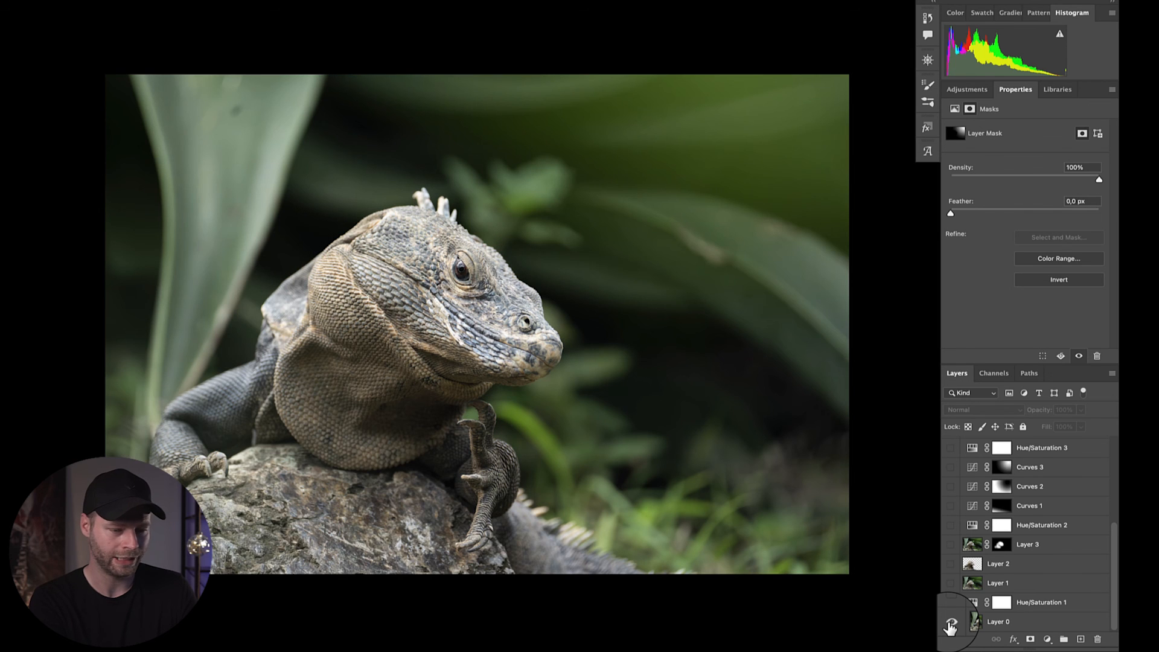
pyautogui.keyDown('alt'); pyautogui.click(950, 624); pyautogui.keyUp('alt')
pyautogui.keyDown('alt'); pyautogui.click(950, 624); pyautogui.keyUp('alt')
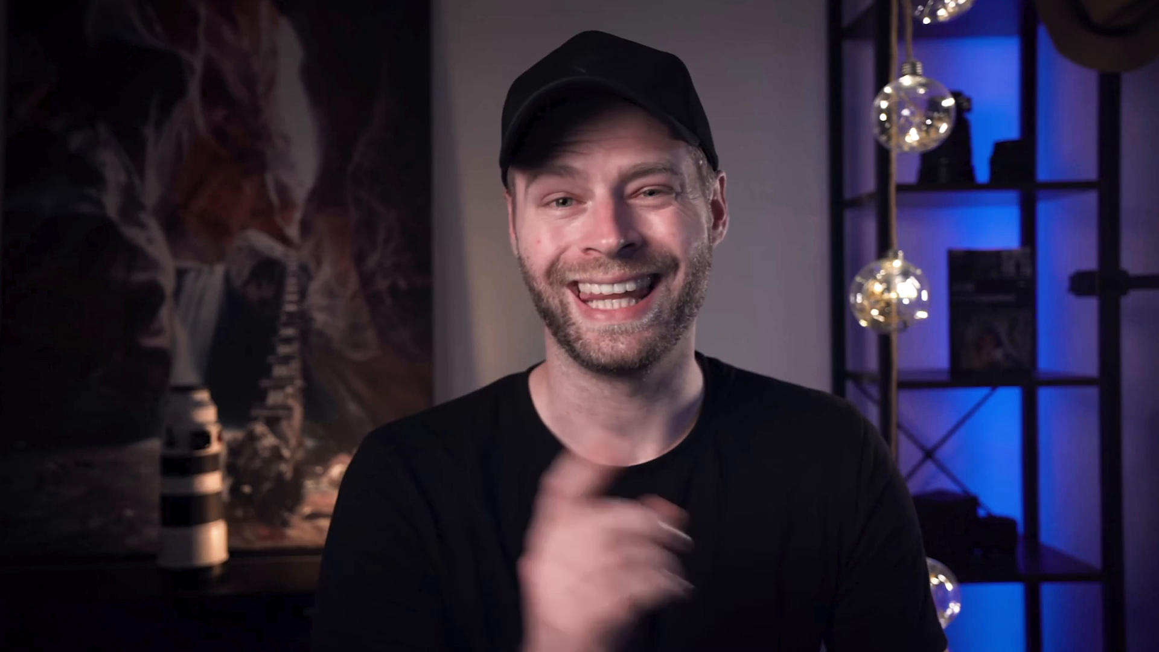